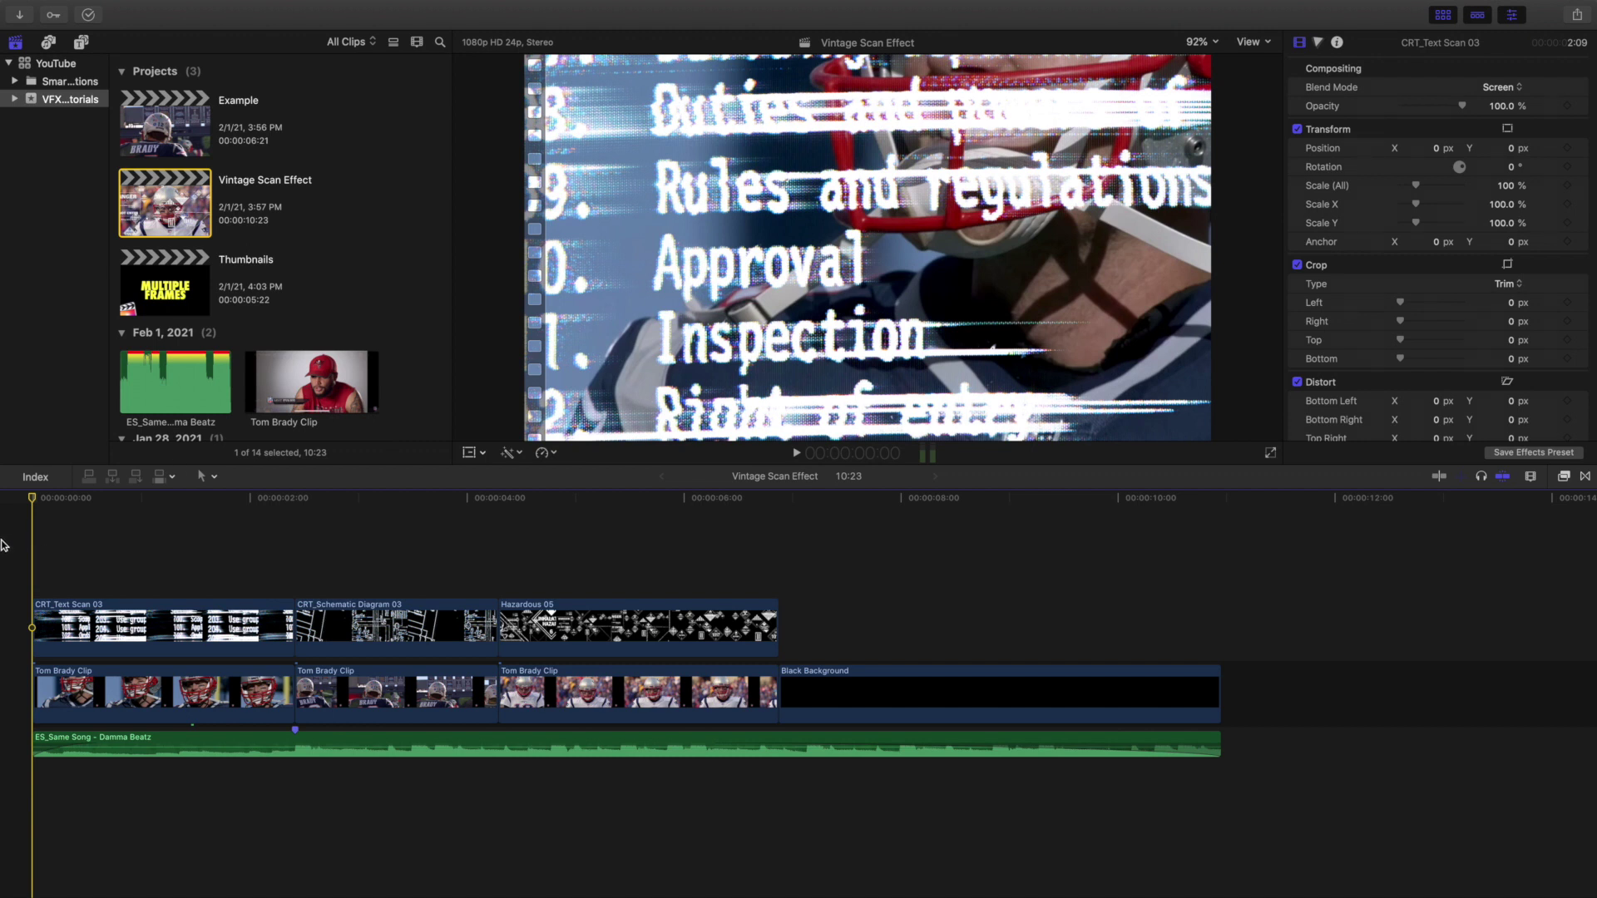
Play the layered football edit back from the start several times to review it
key(space)
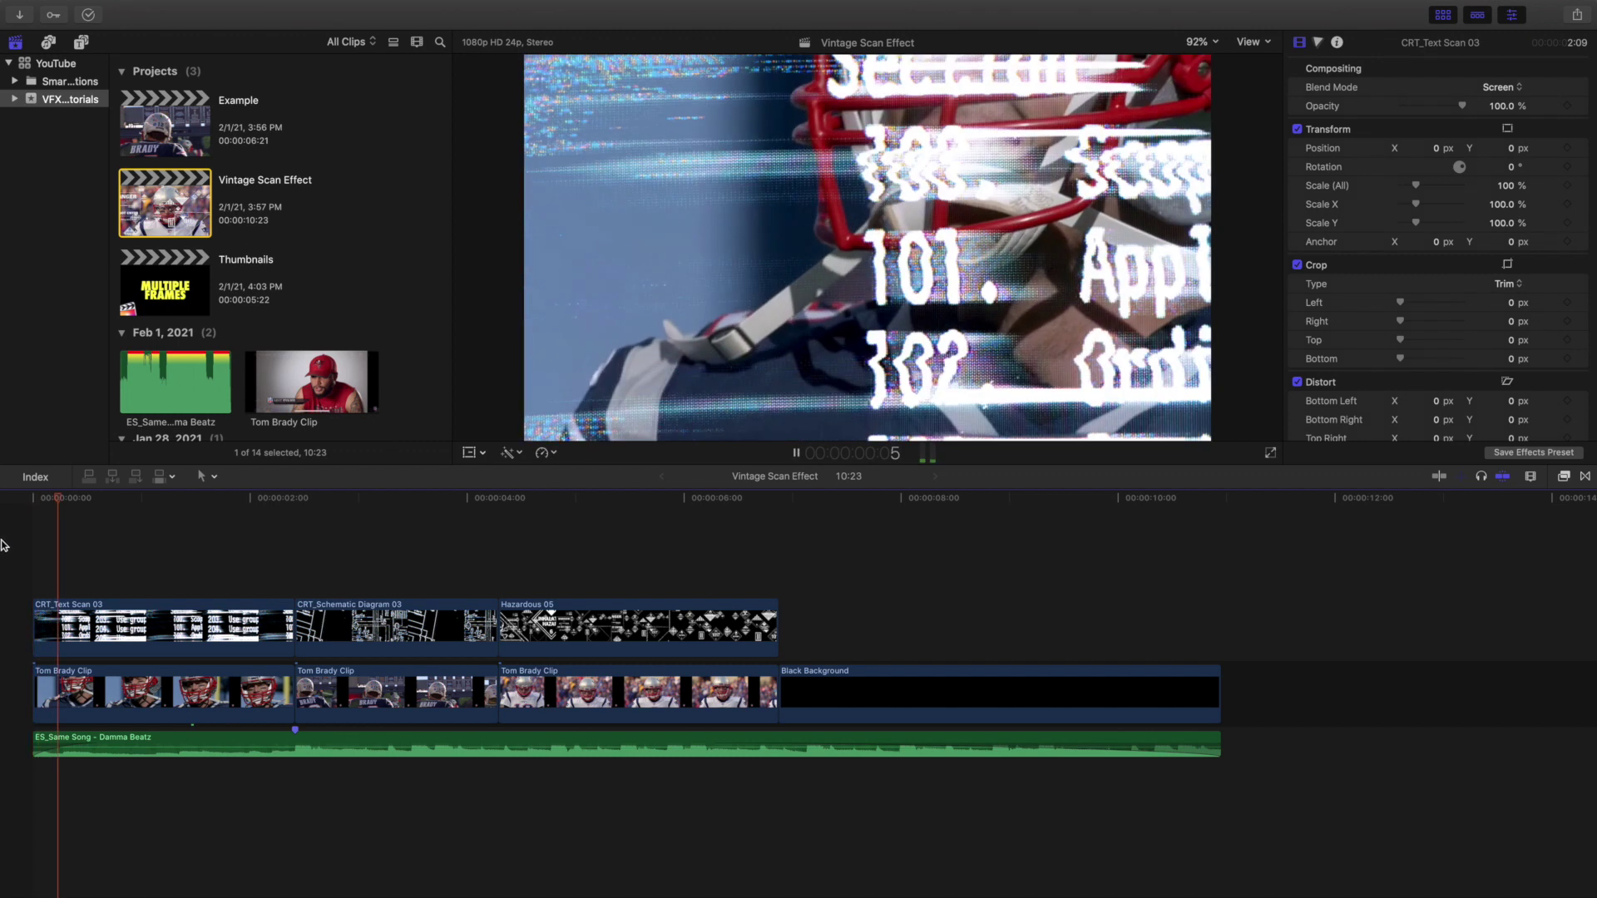
key(space)
key(Home)
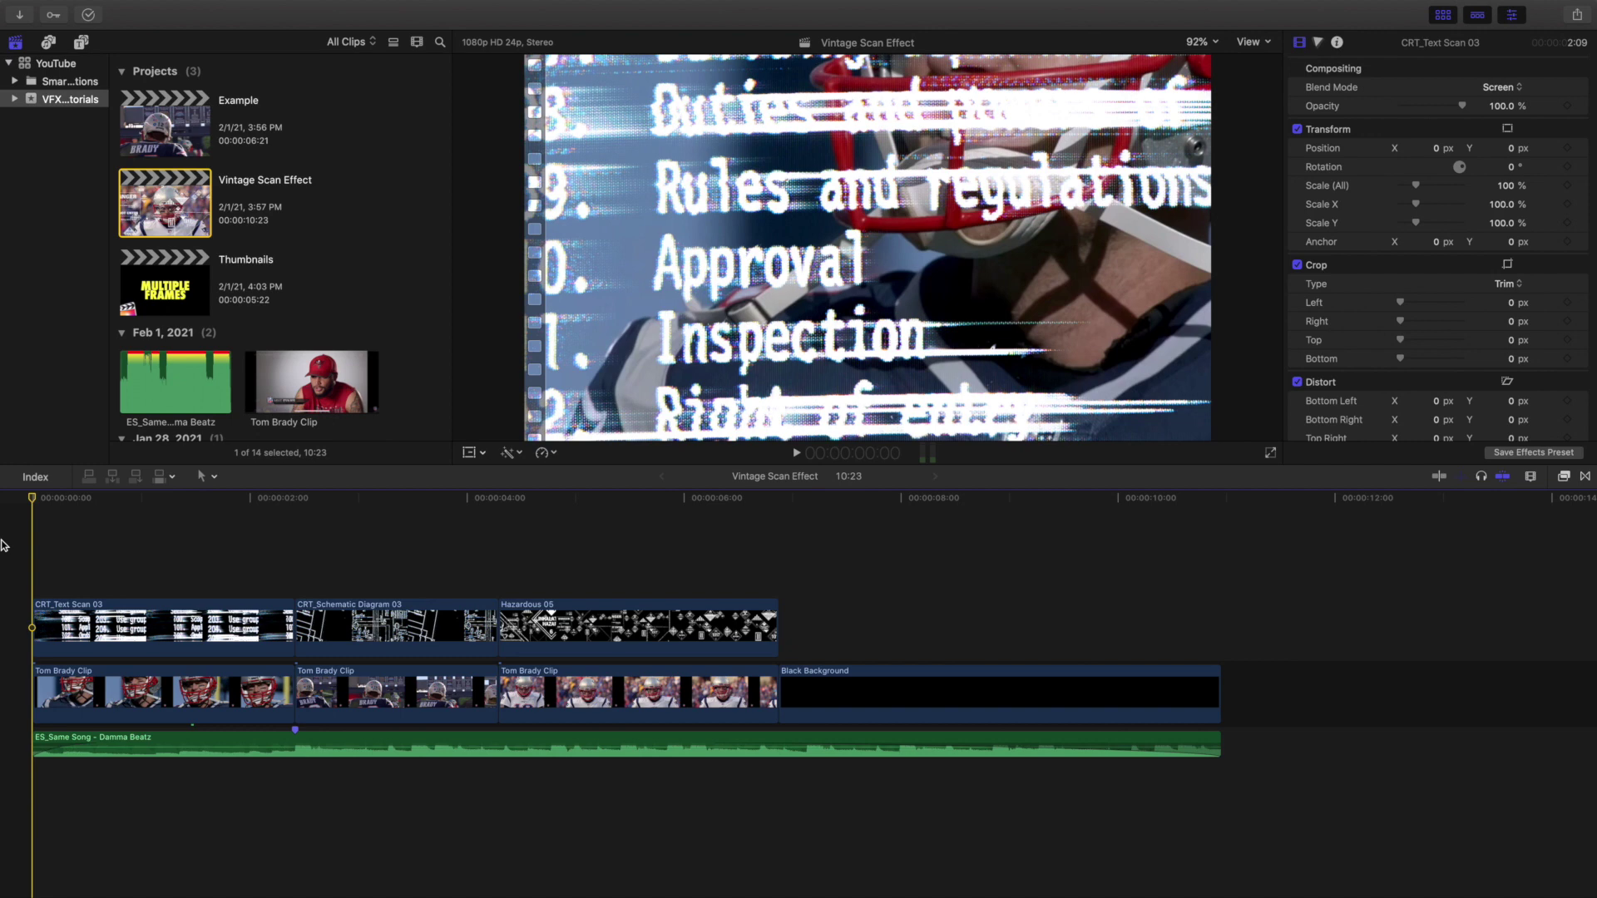
key(space)
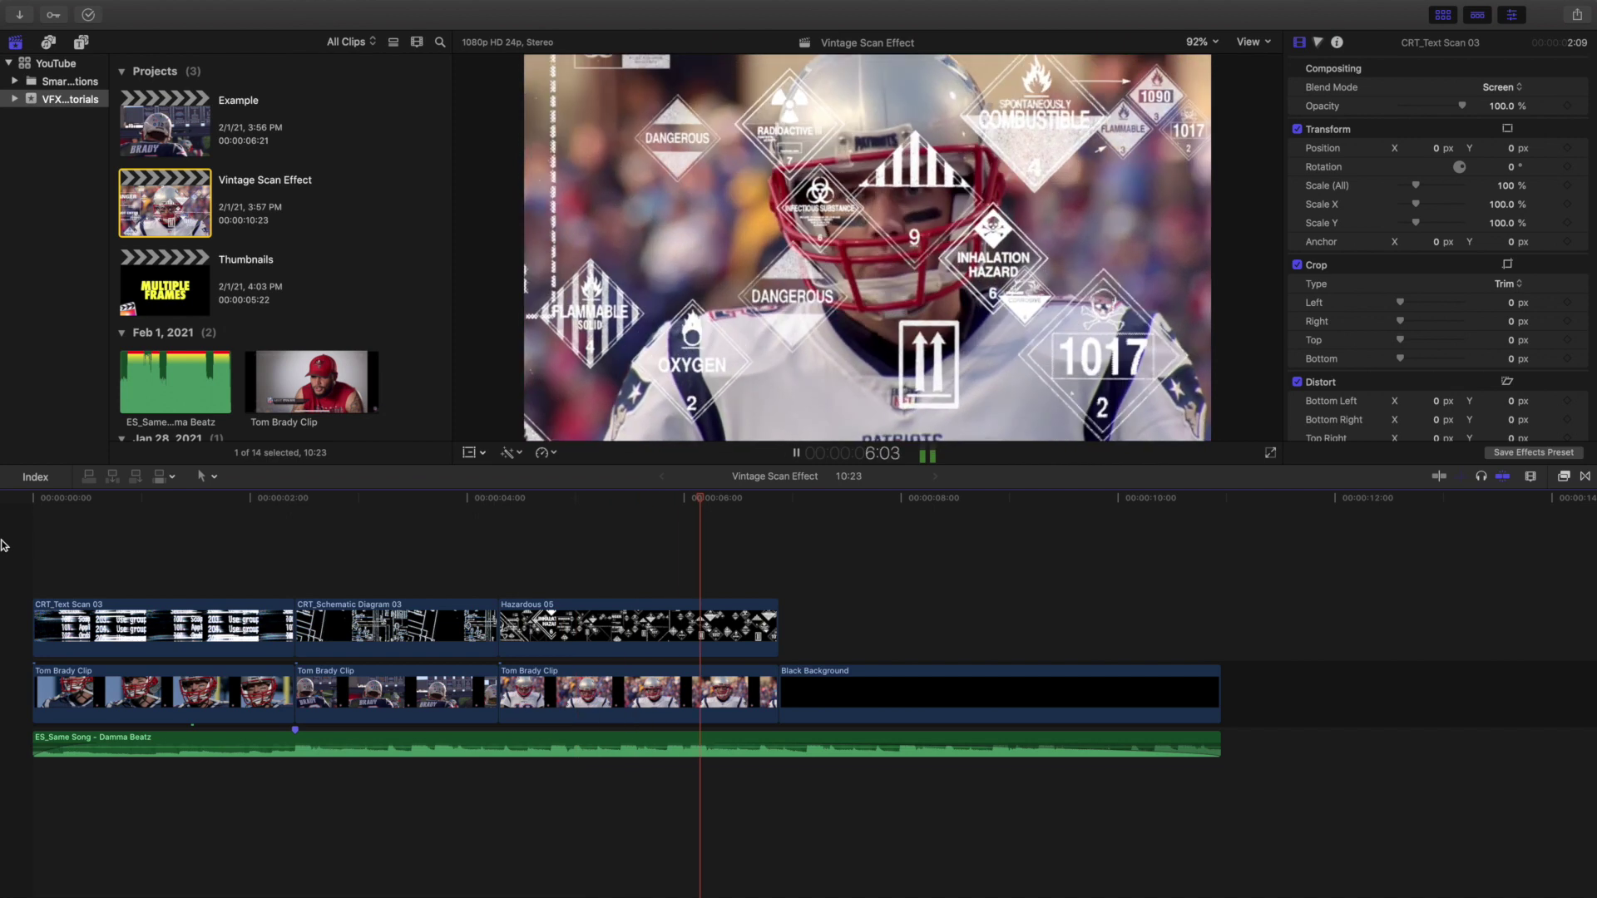
key(space)
key(Home)
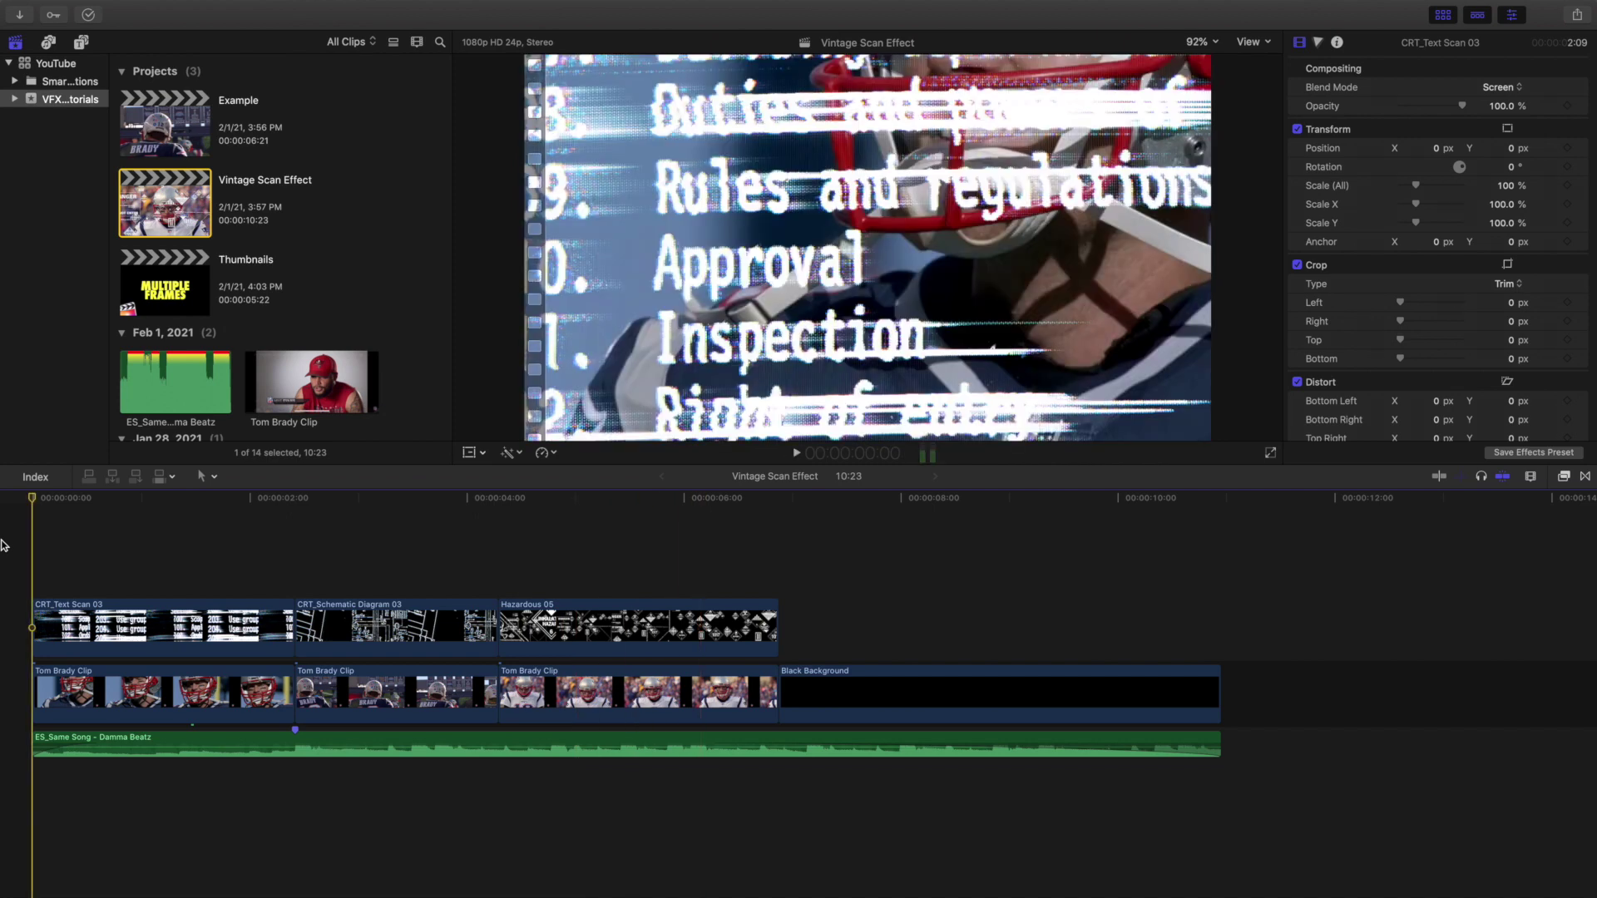
key(space)
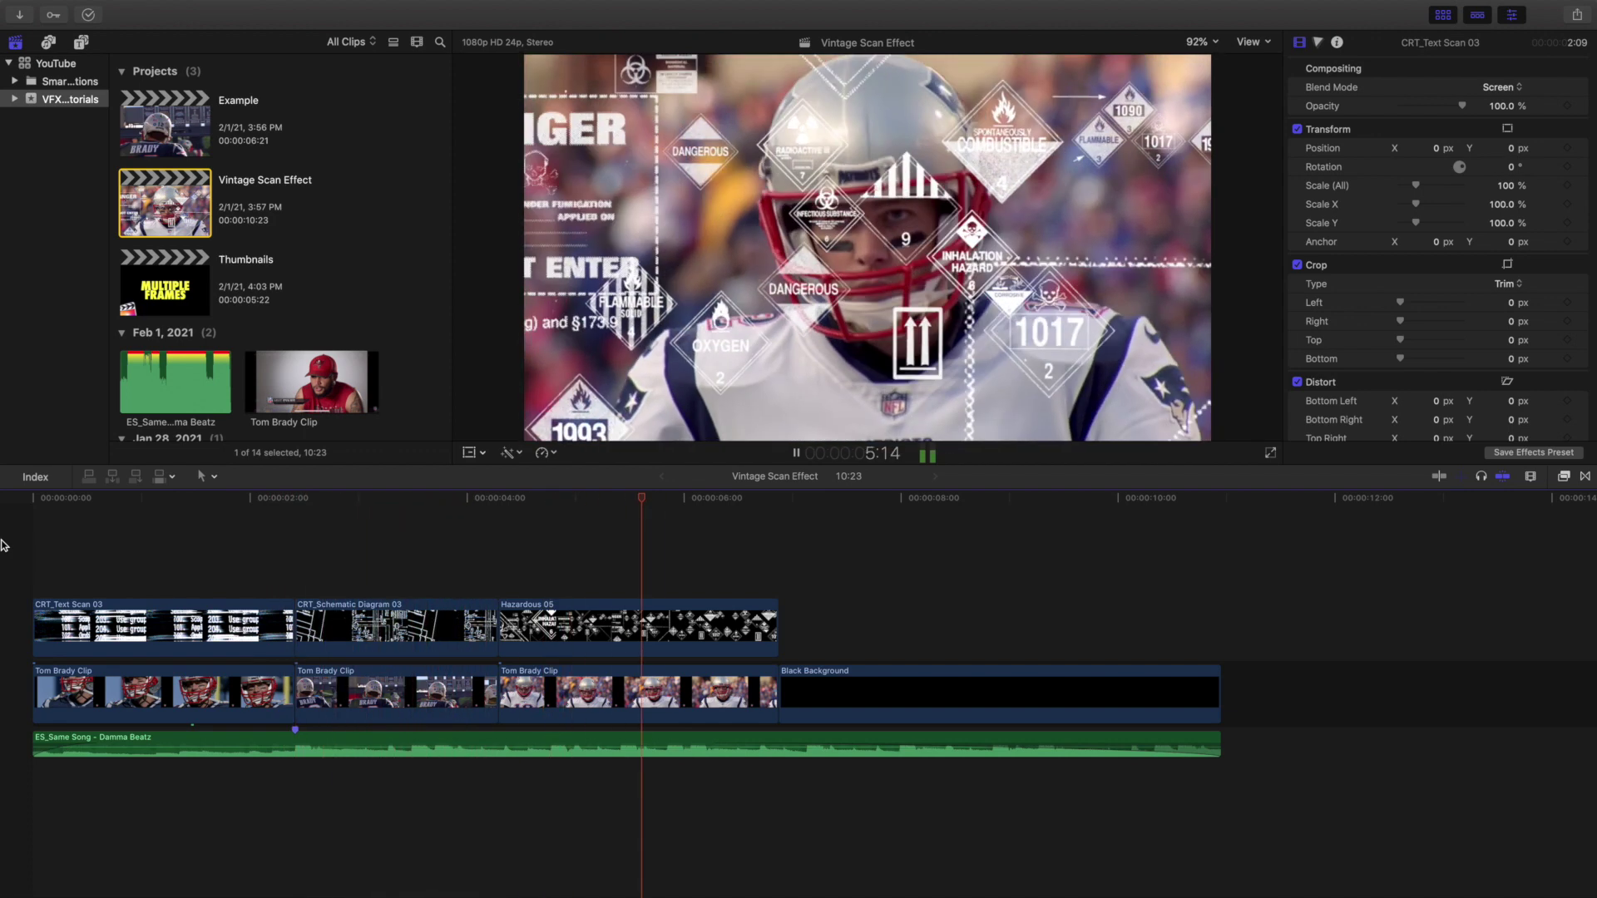
key(space)
key(Home)
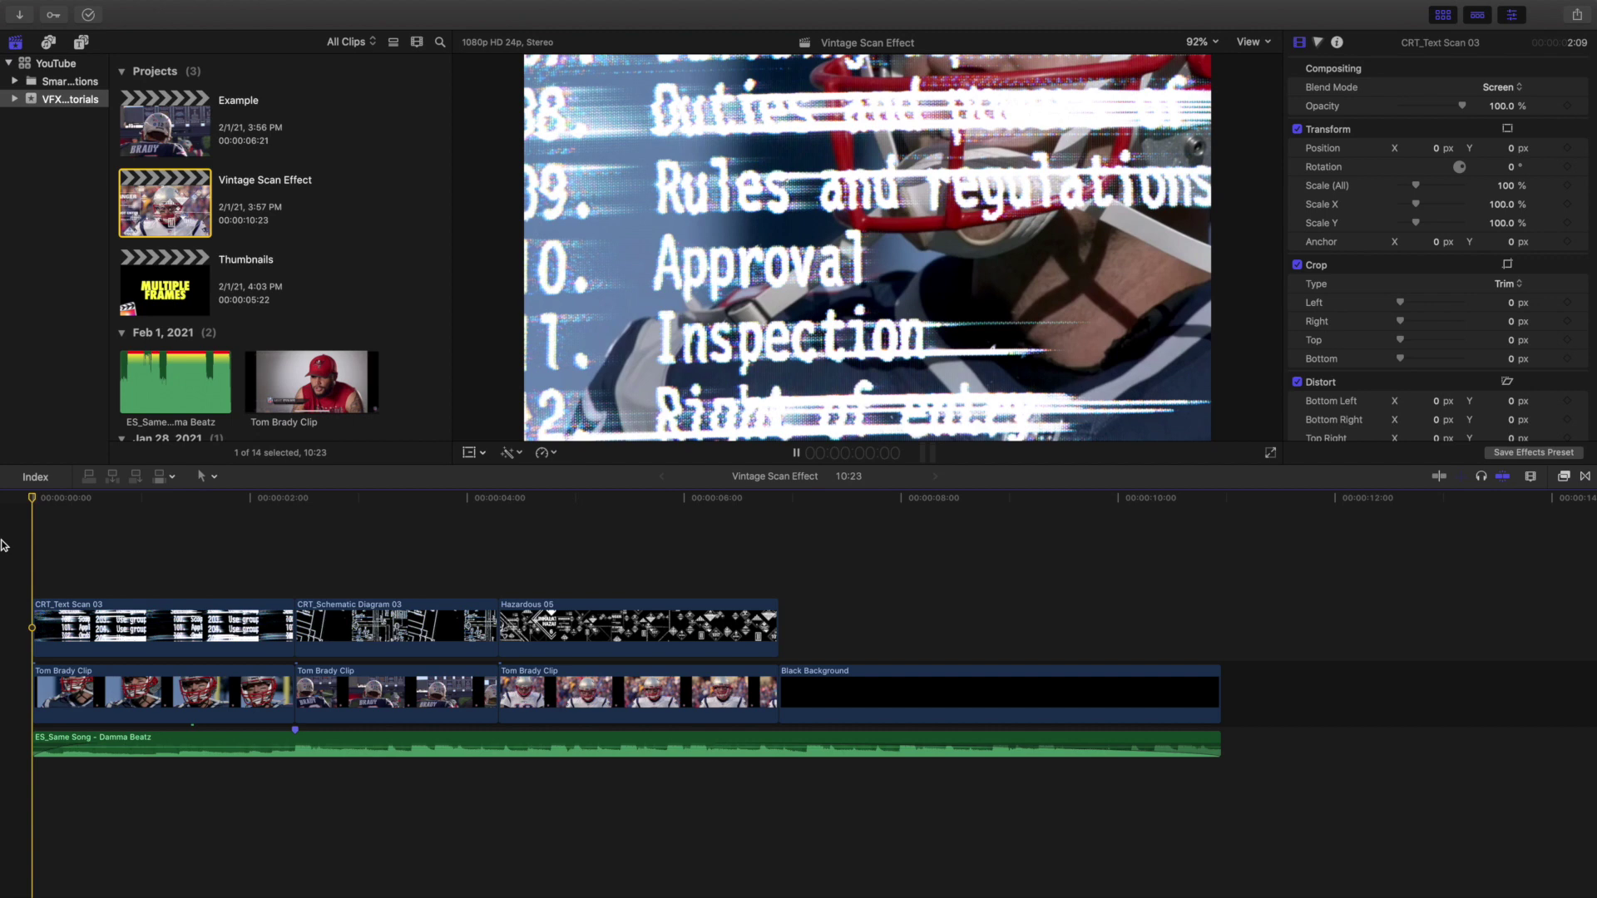
key(space)
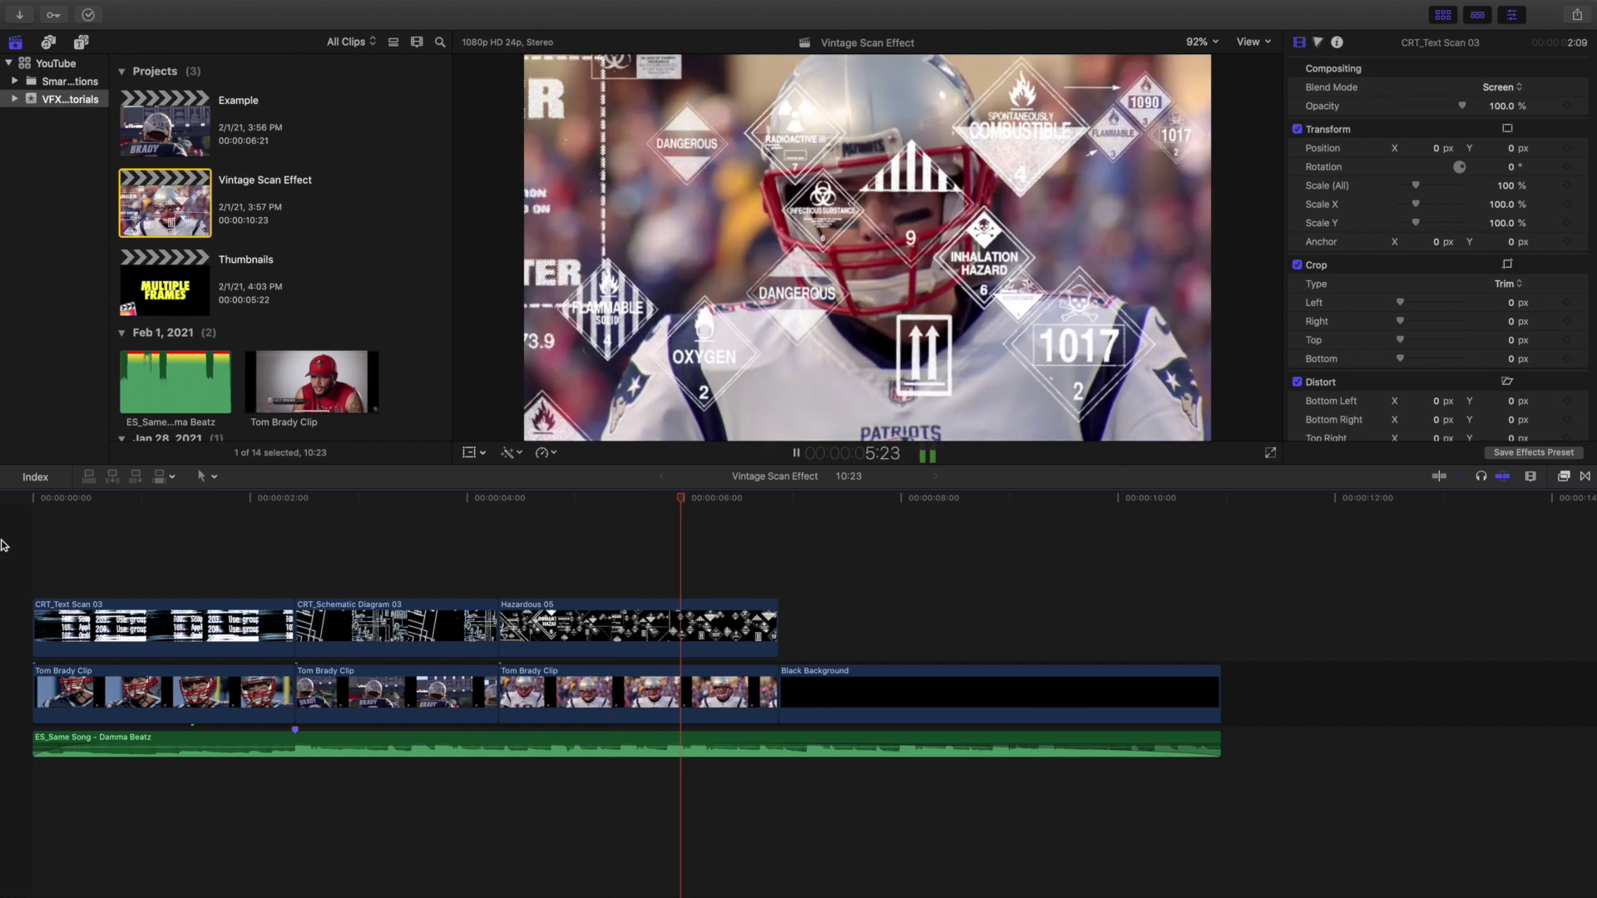
key(space)
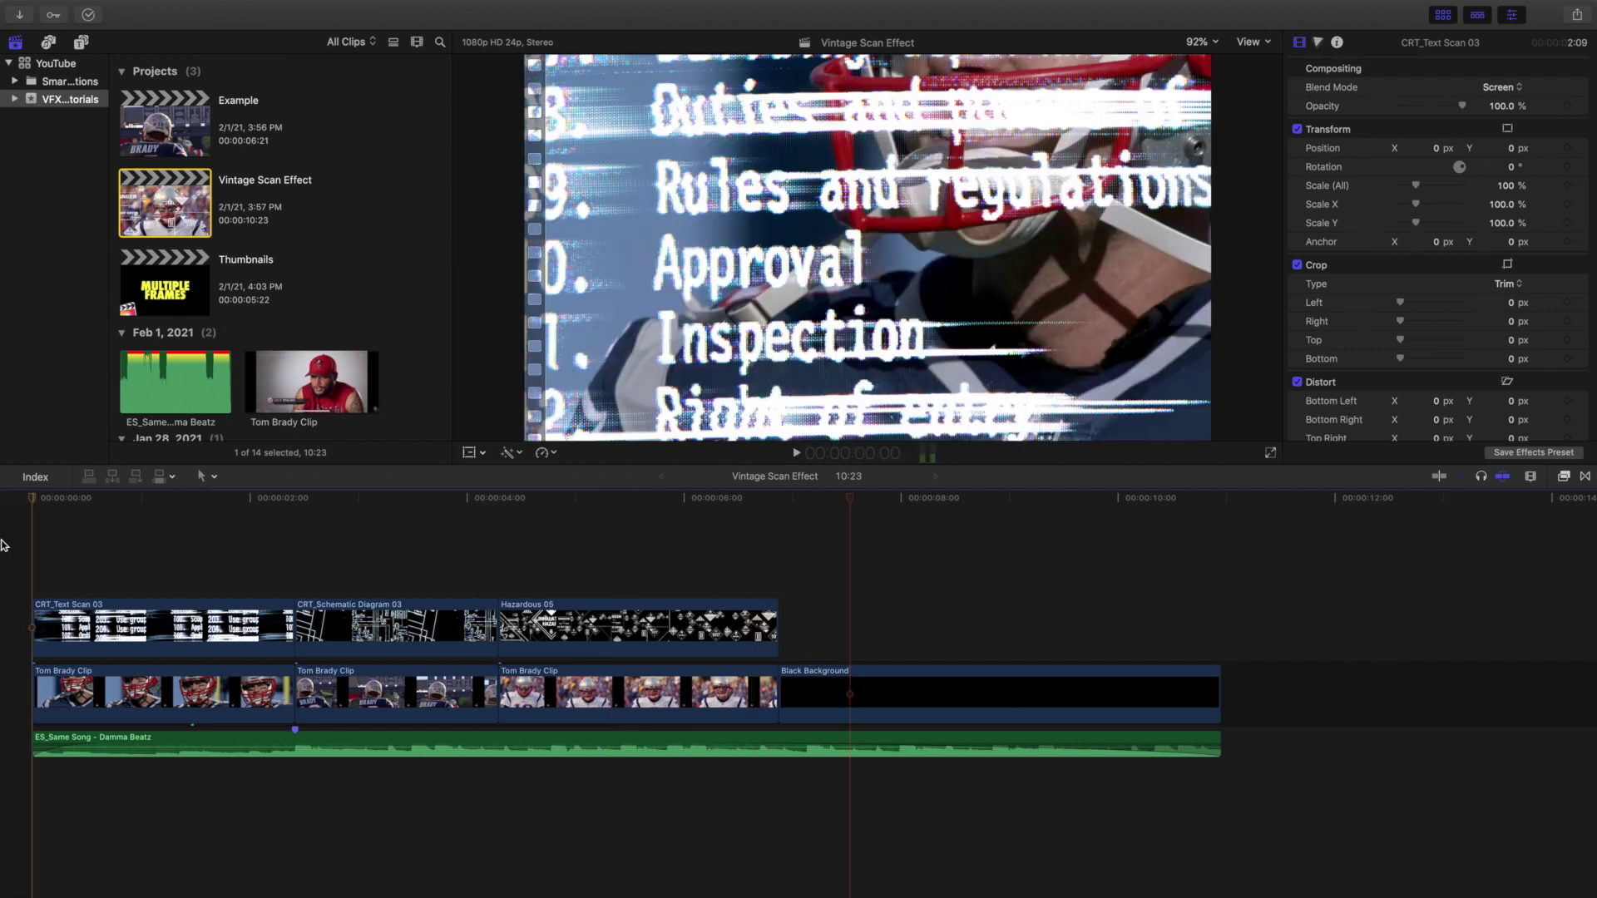
Replay the hazard-sign and second-clip sections, then open the Media Import window
key(space)
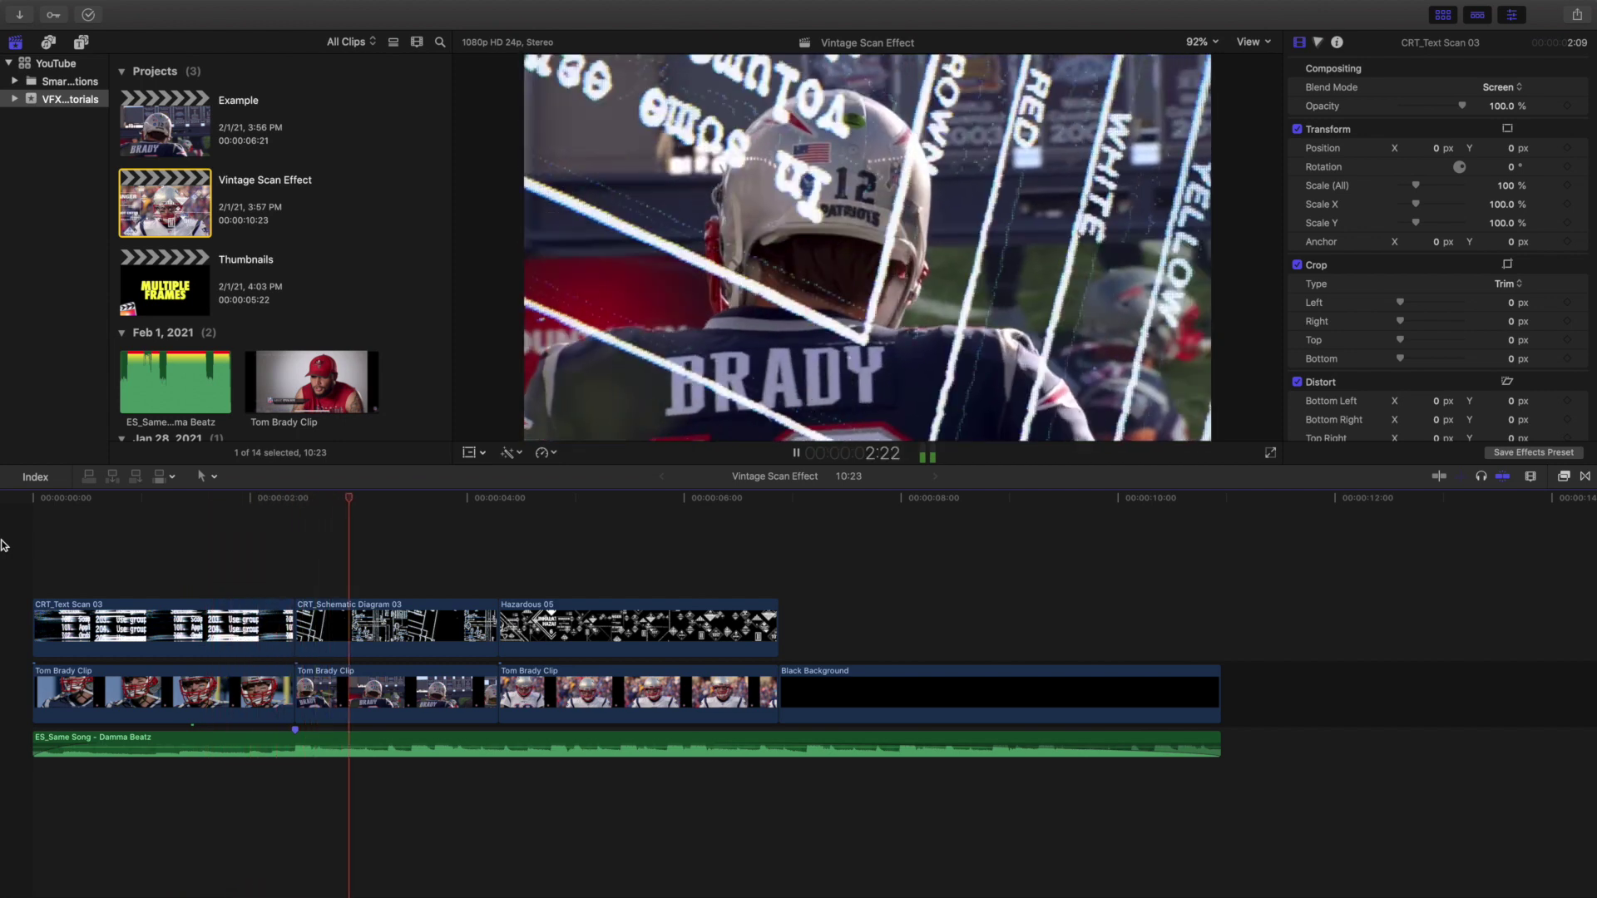
key(space)
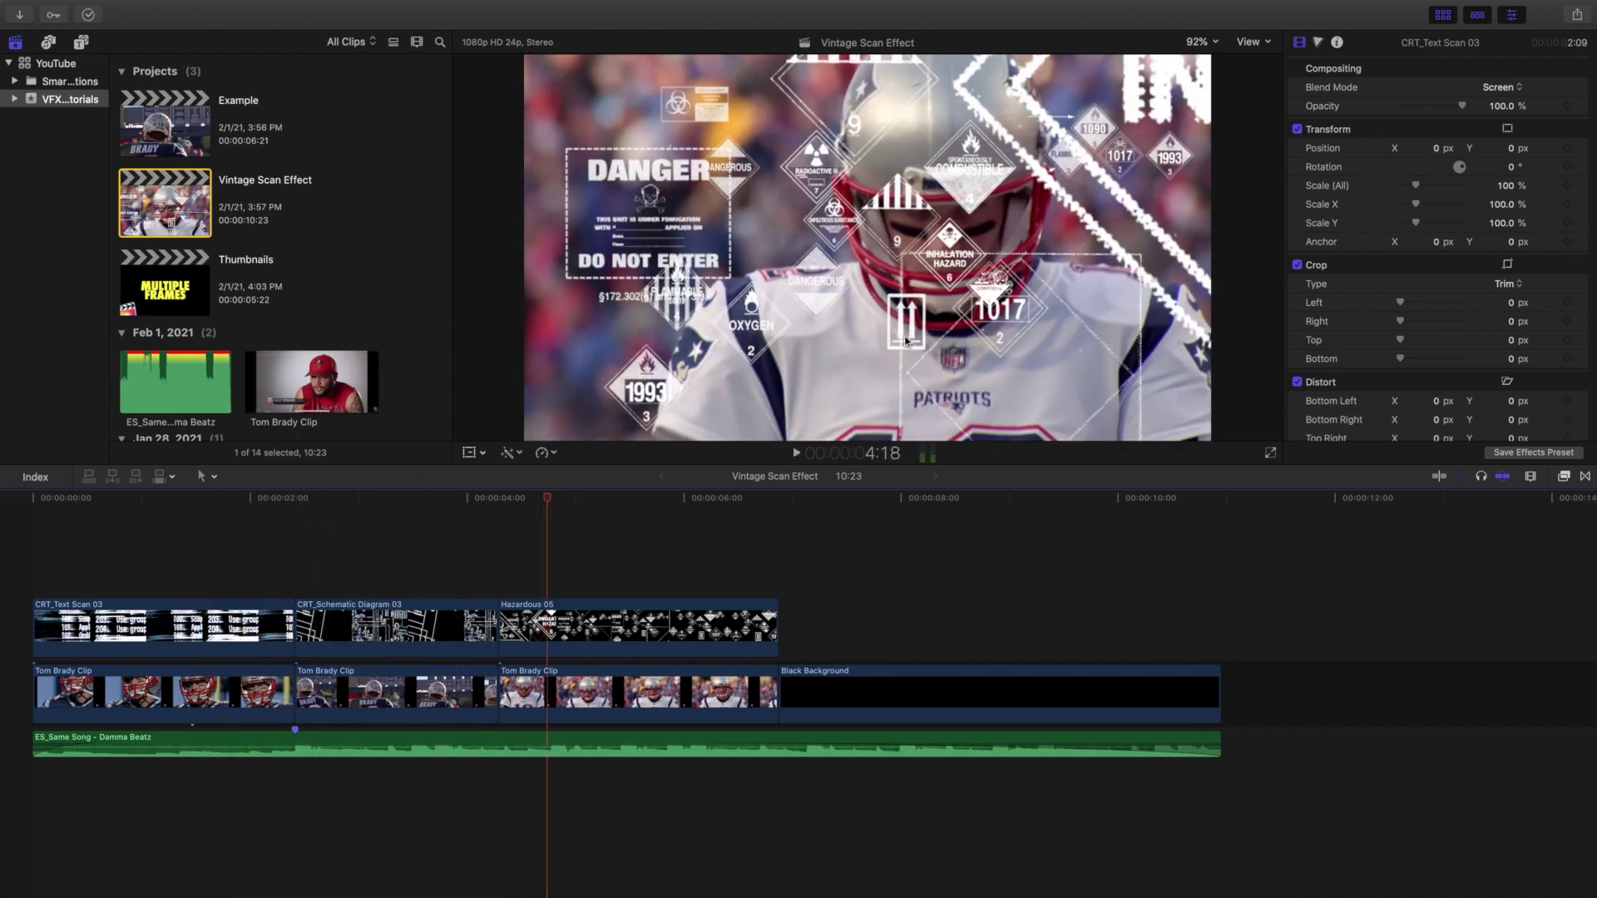
click(294, 570)
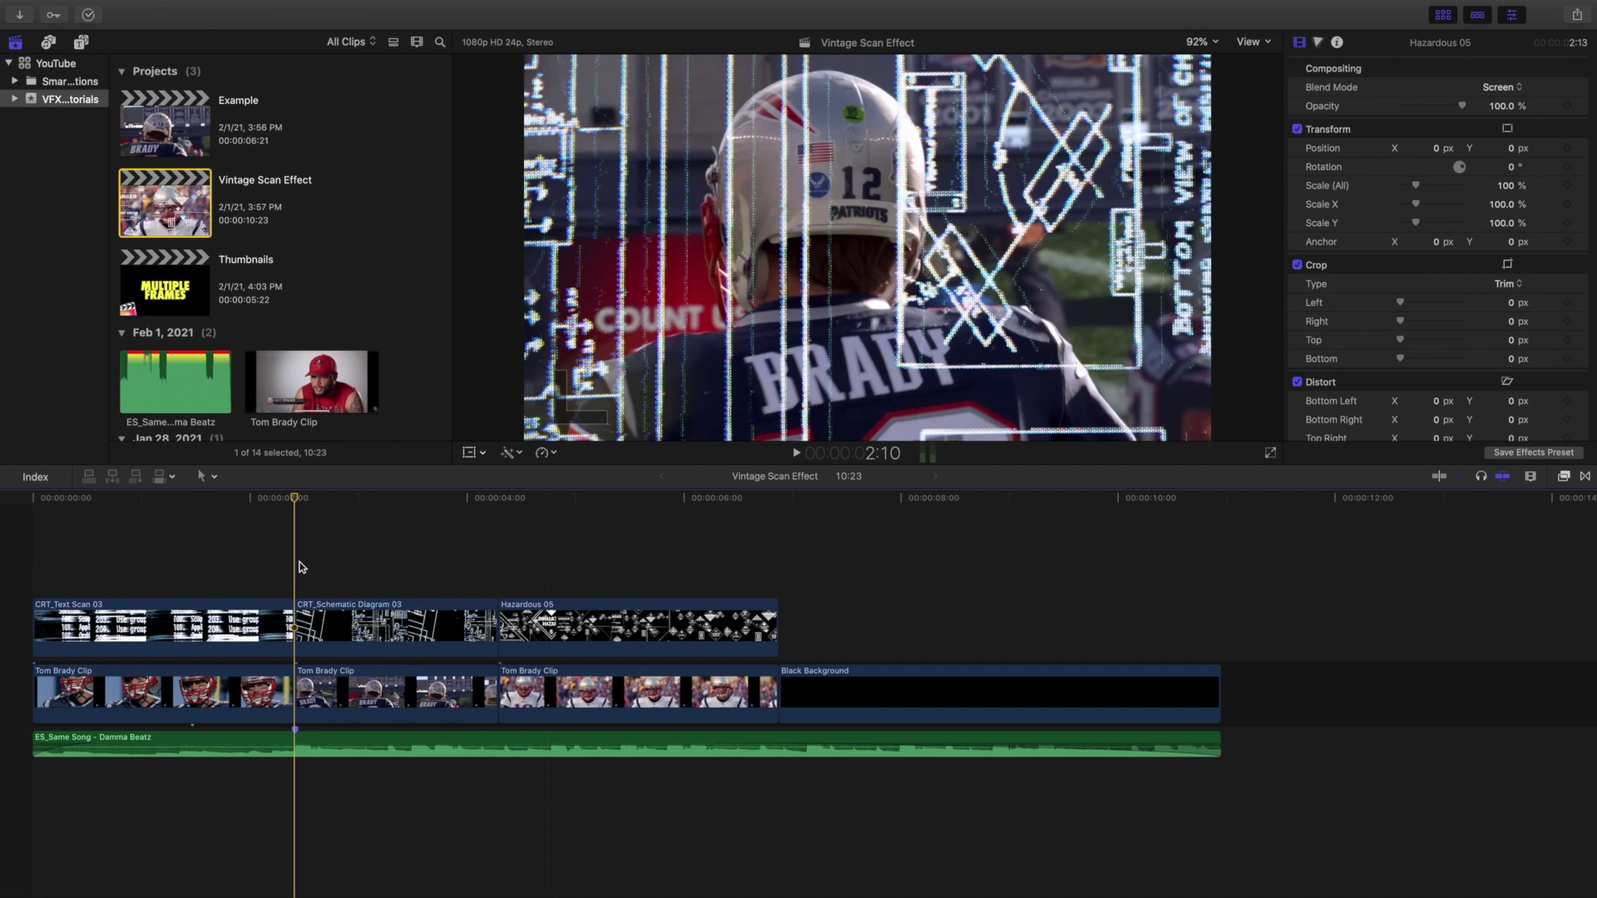
key(space)
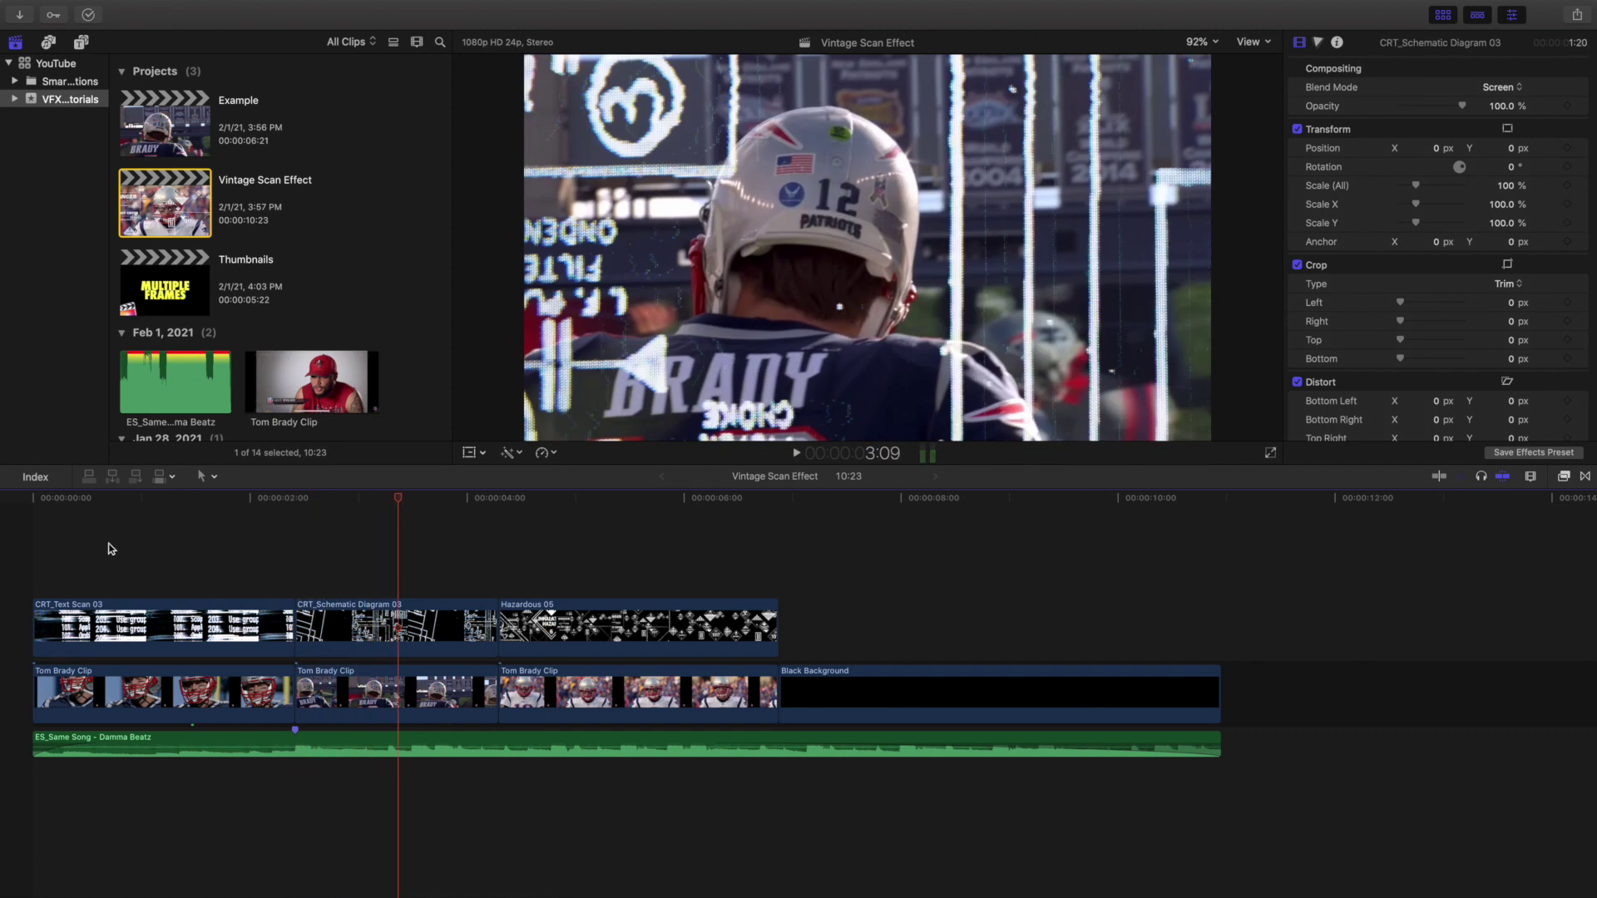
key(Home)
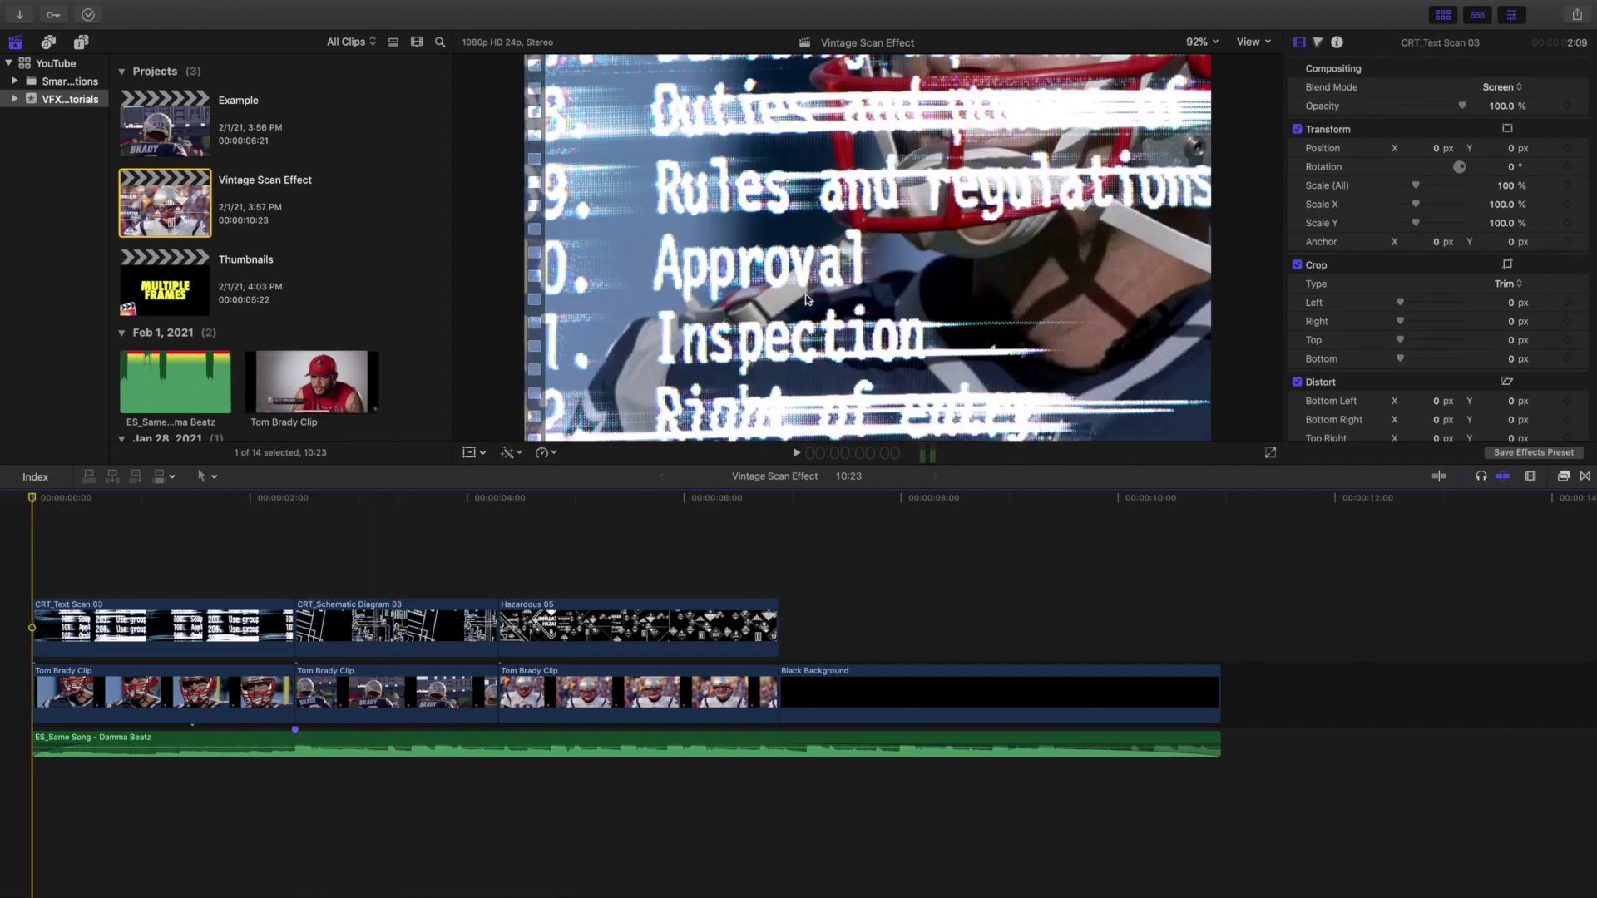
key(space)
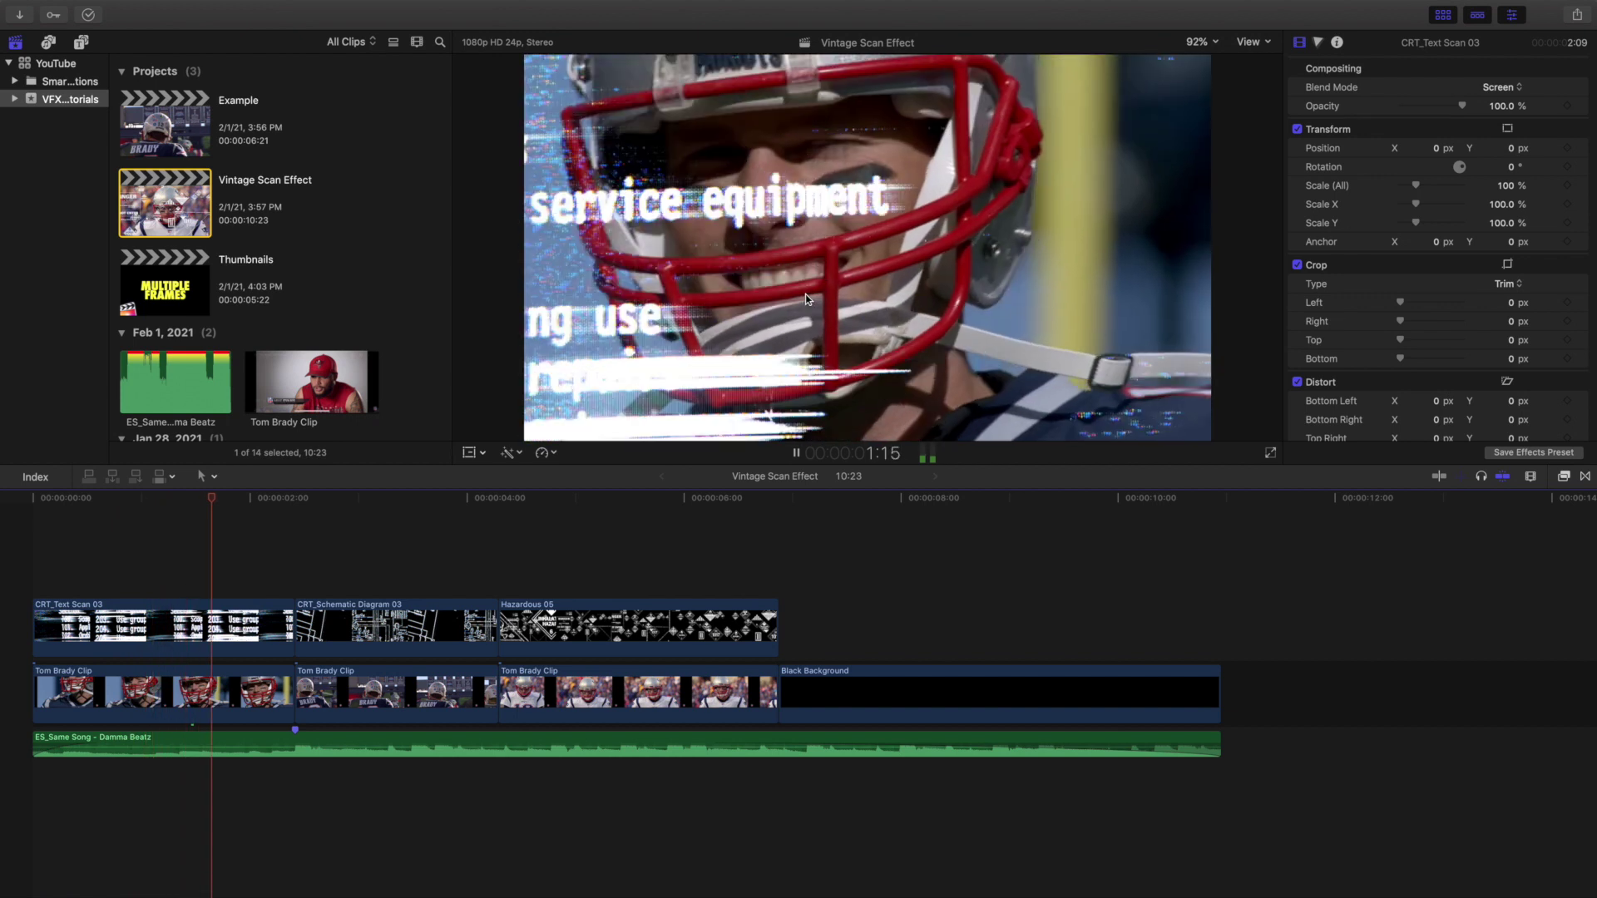
key(space)
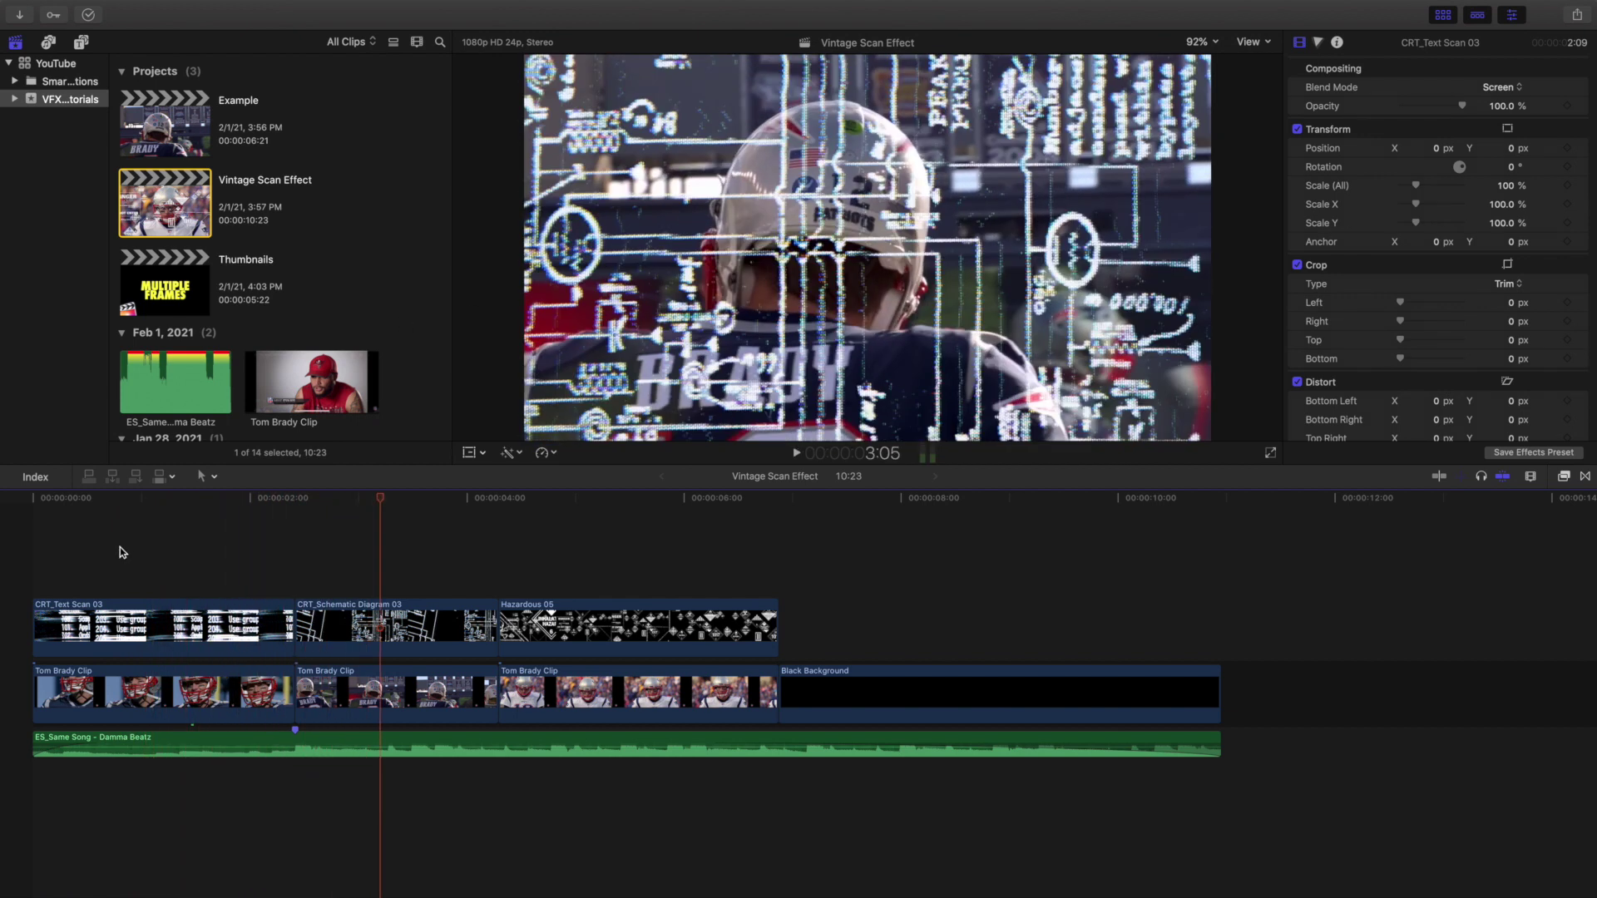
click(119, 548)
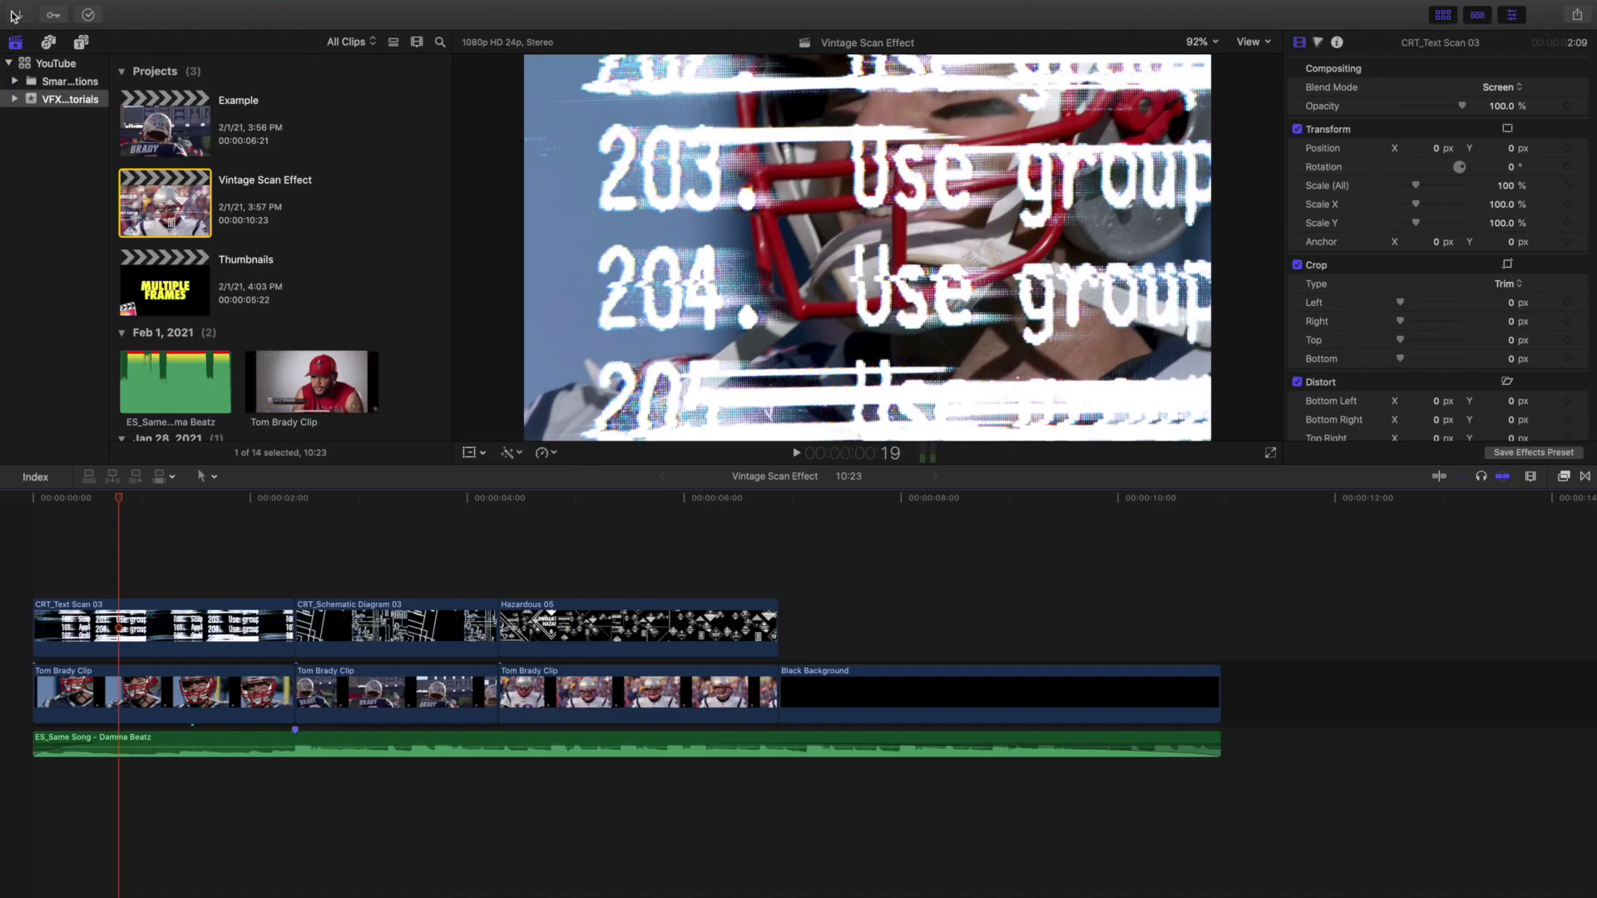
click(14, 15)
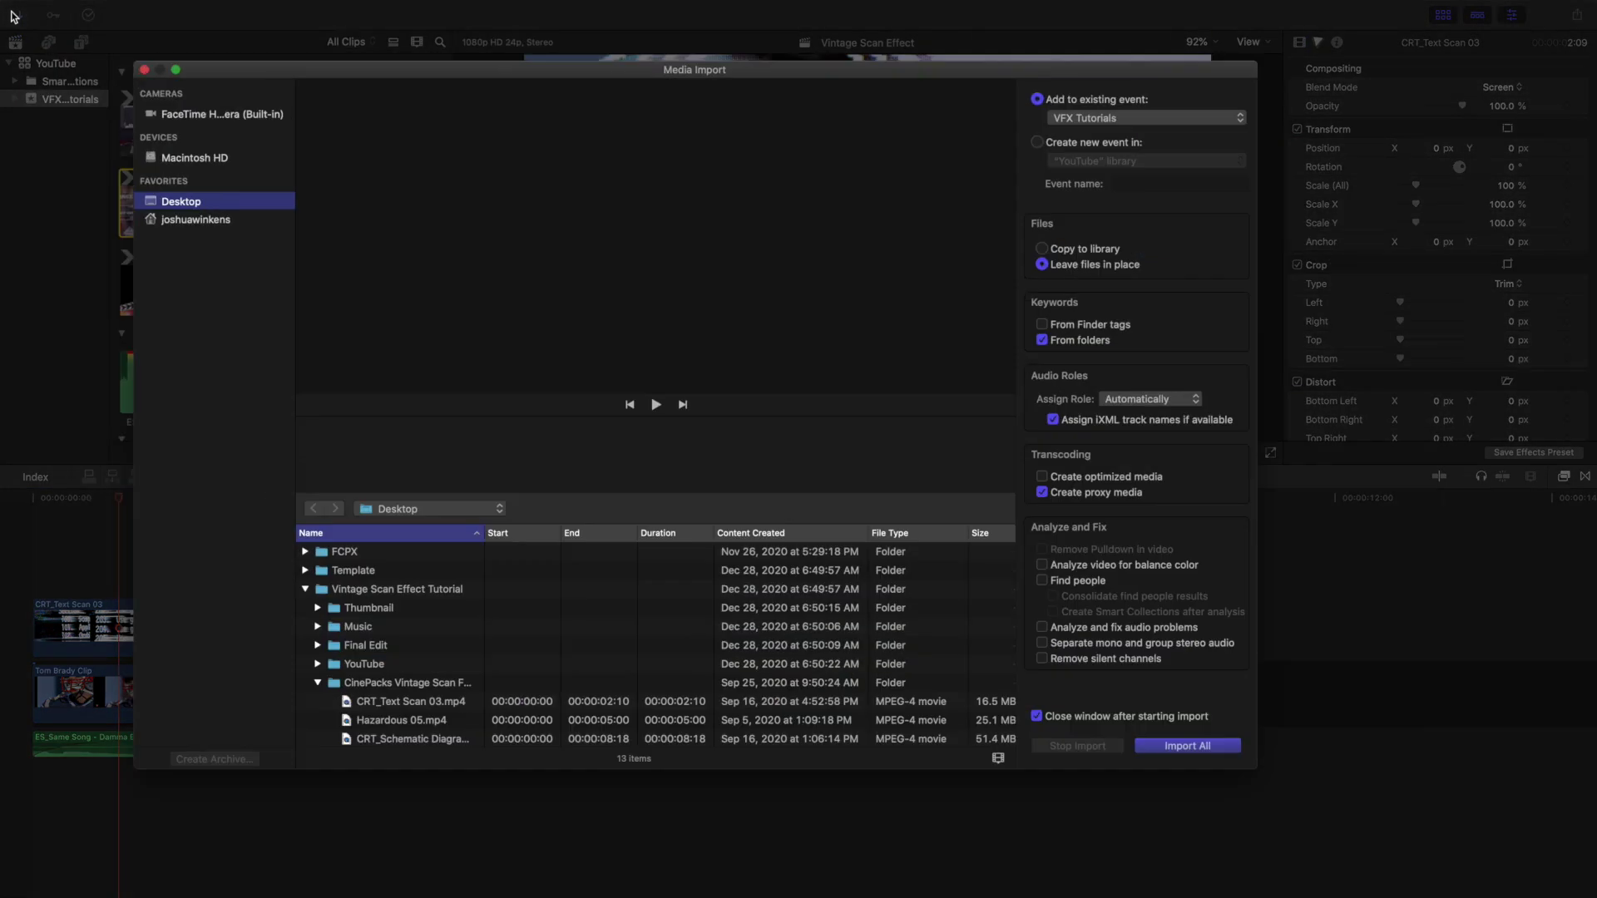
Preview CRT_Text Scan 03, Hazardous 05 and CRT_Schematic Diagram 03, then close Media Import without importing
scroll(474, 663, down, 2)
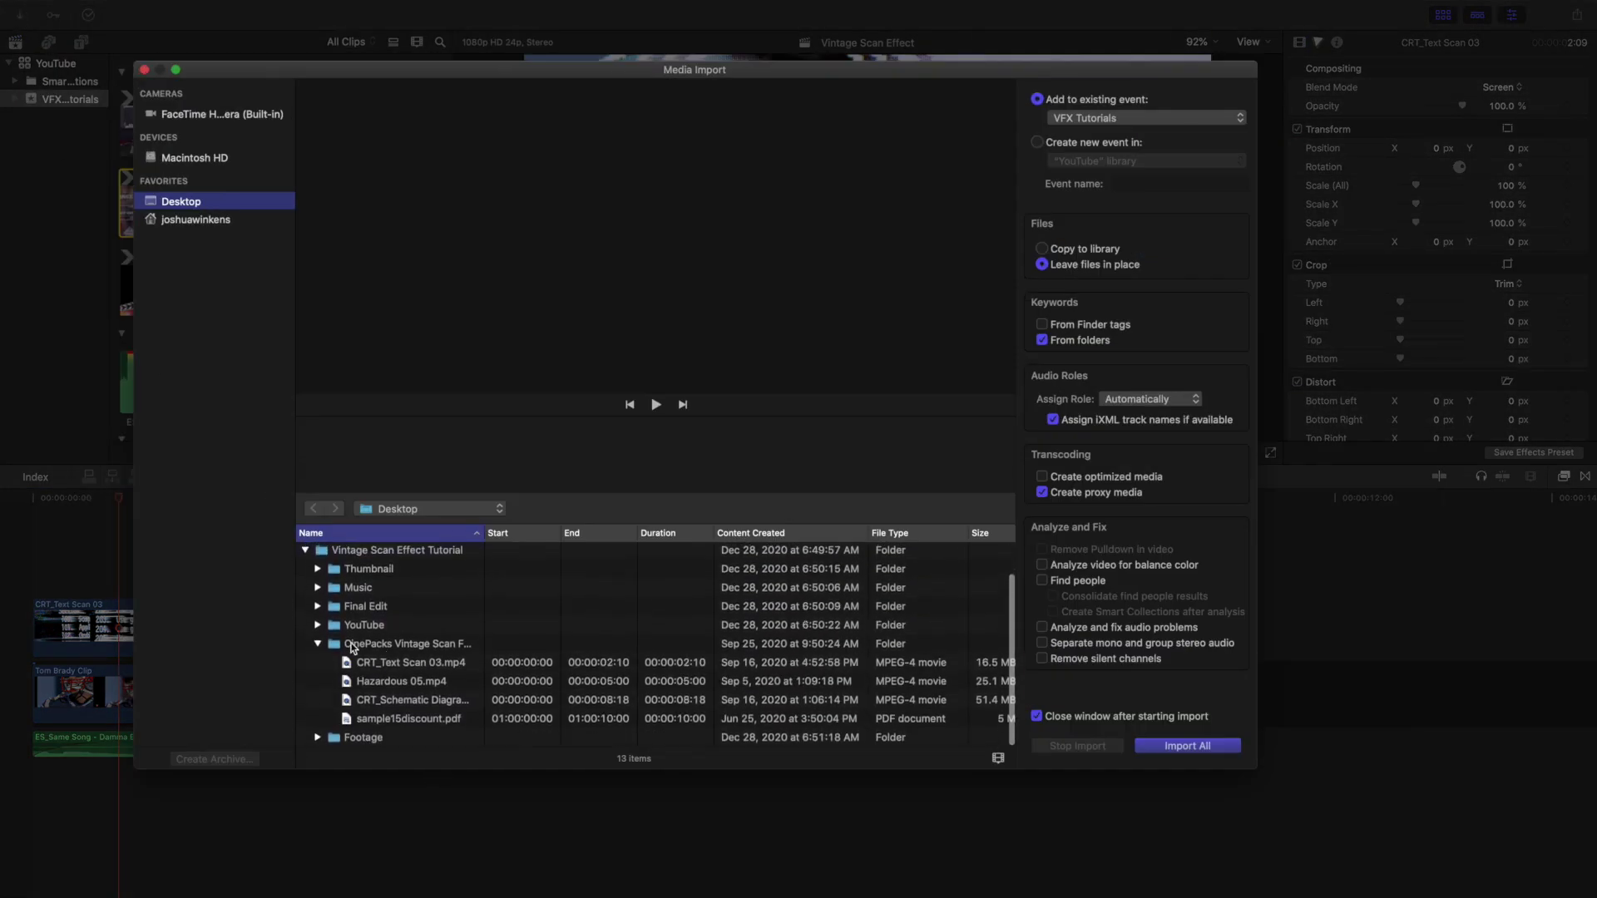
click(387, 664)
key(space)
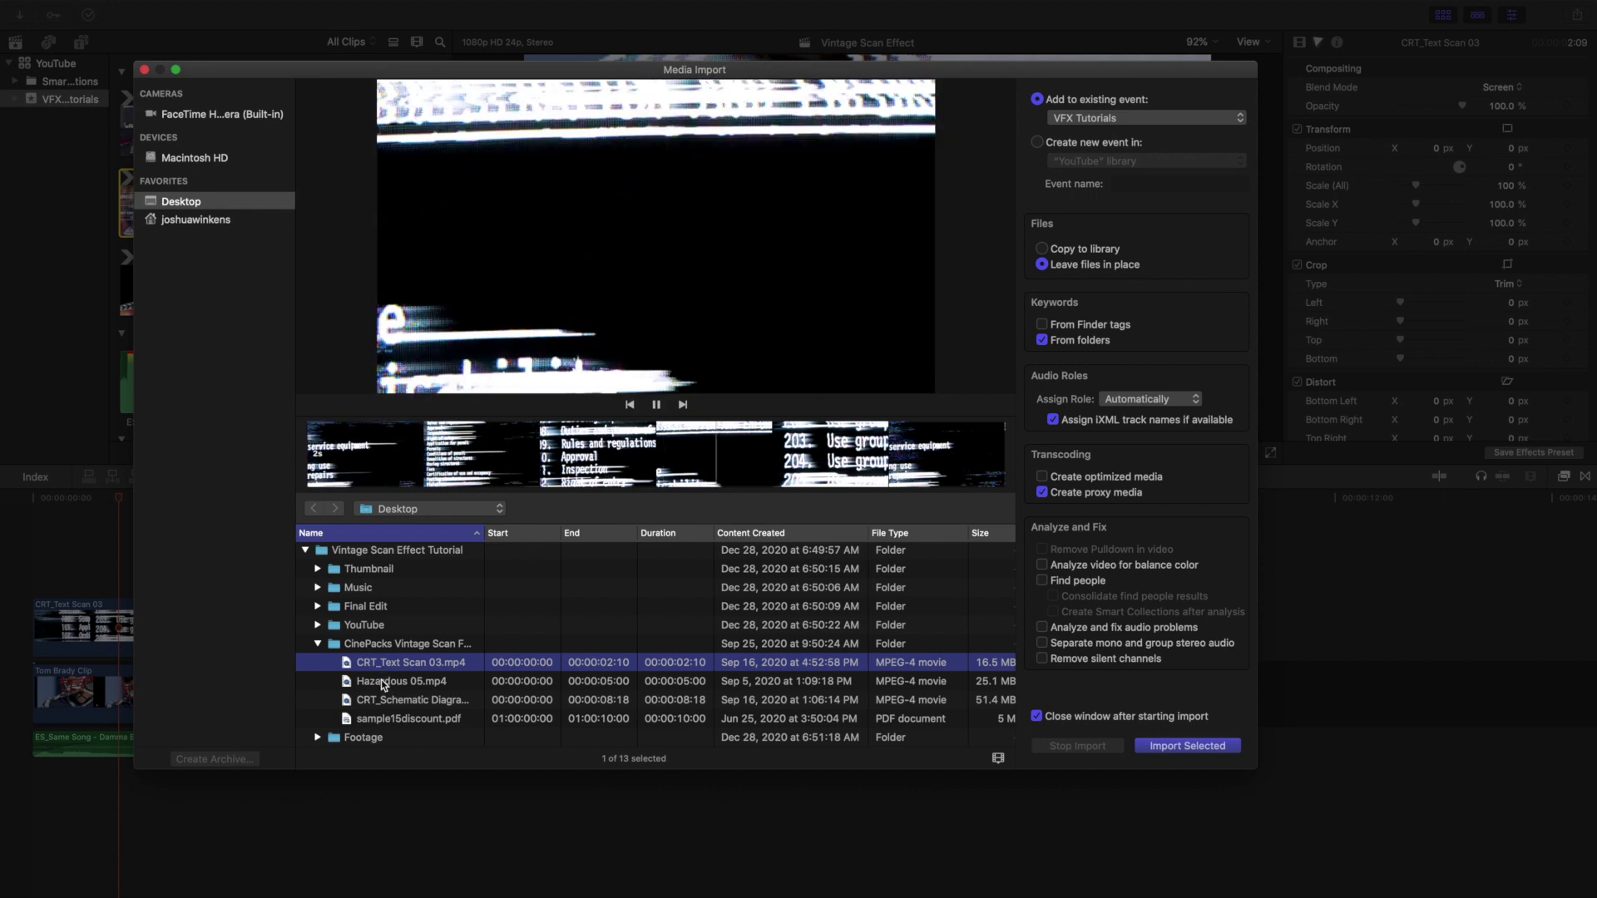
click(381, 680)
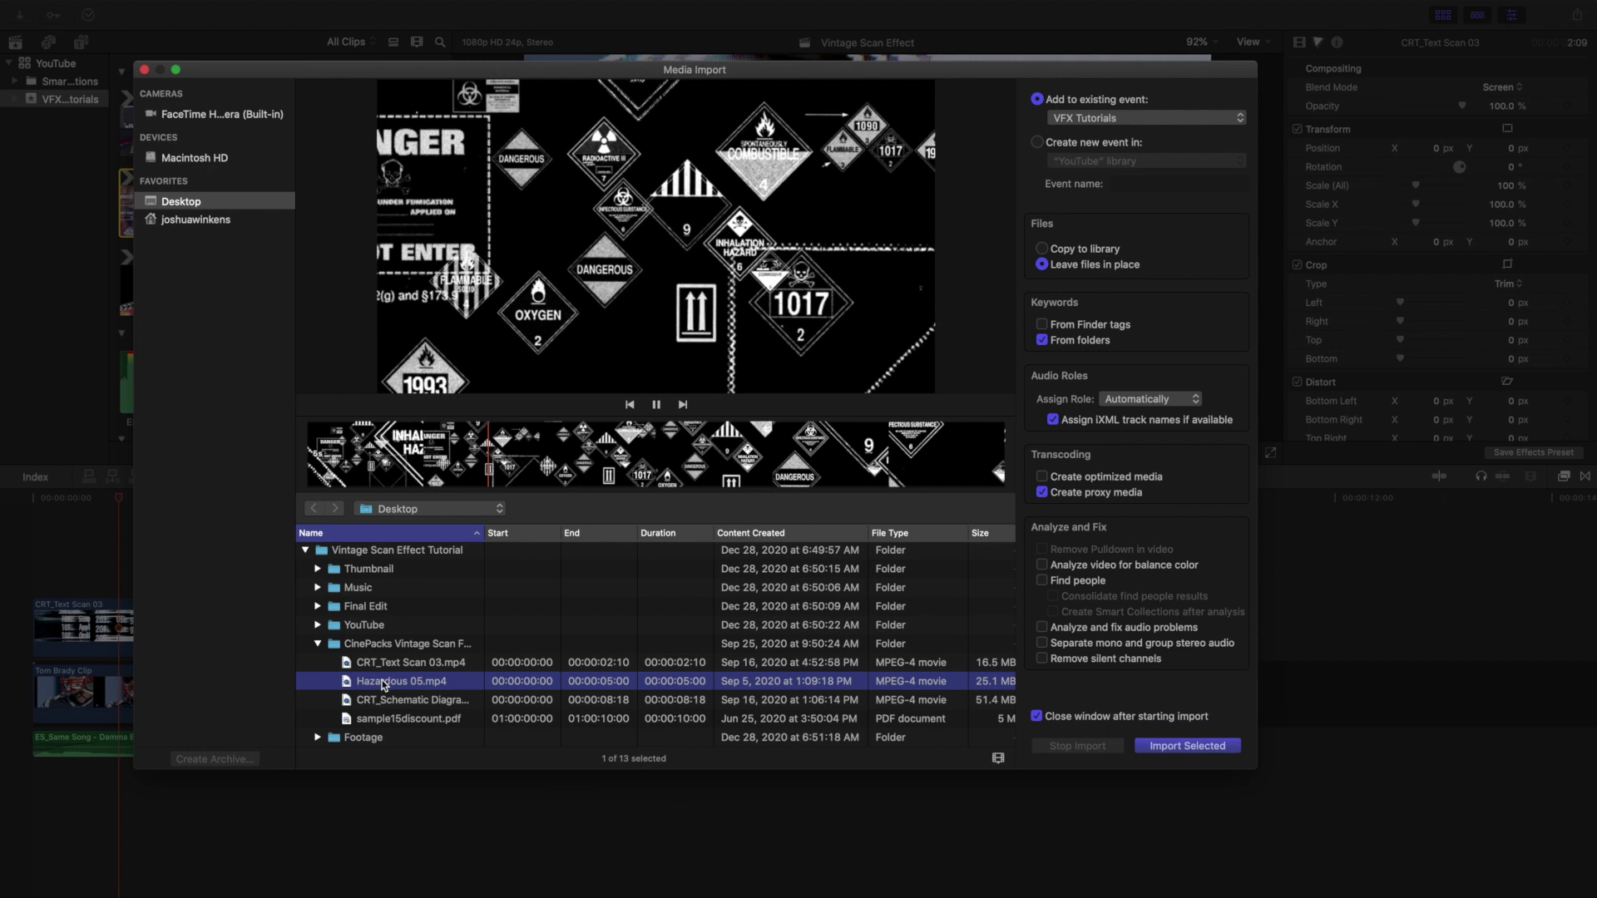
key(space)
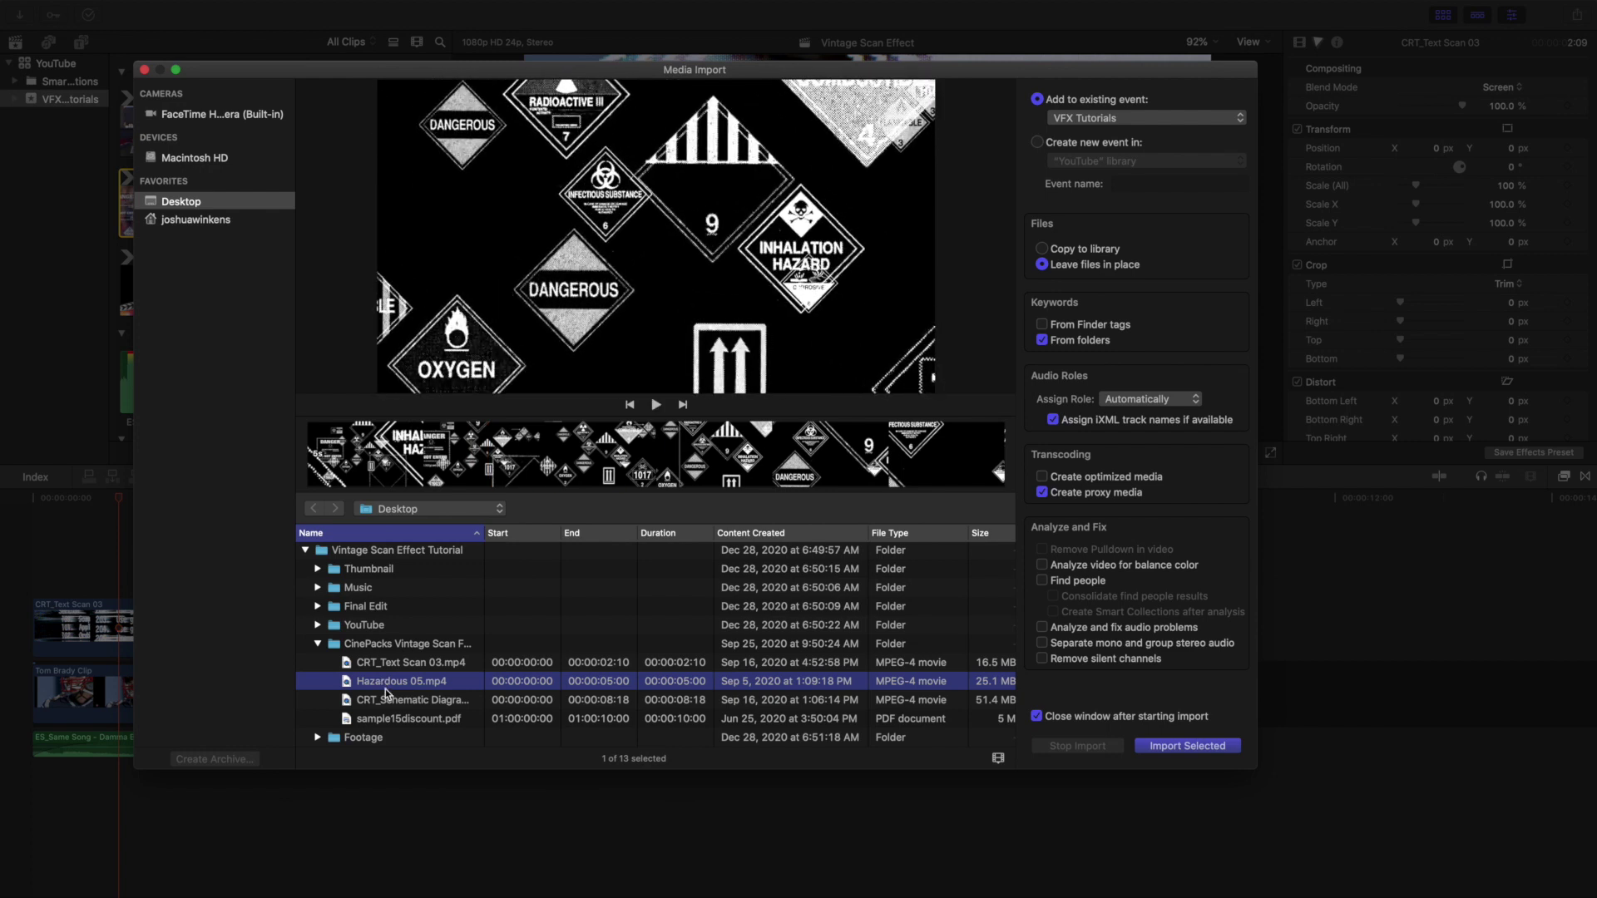
click(387, 700)
key(space)
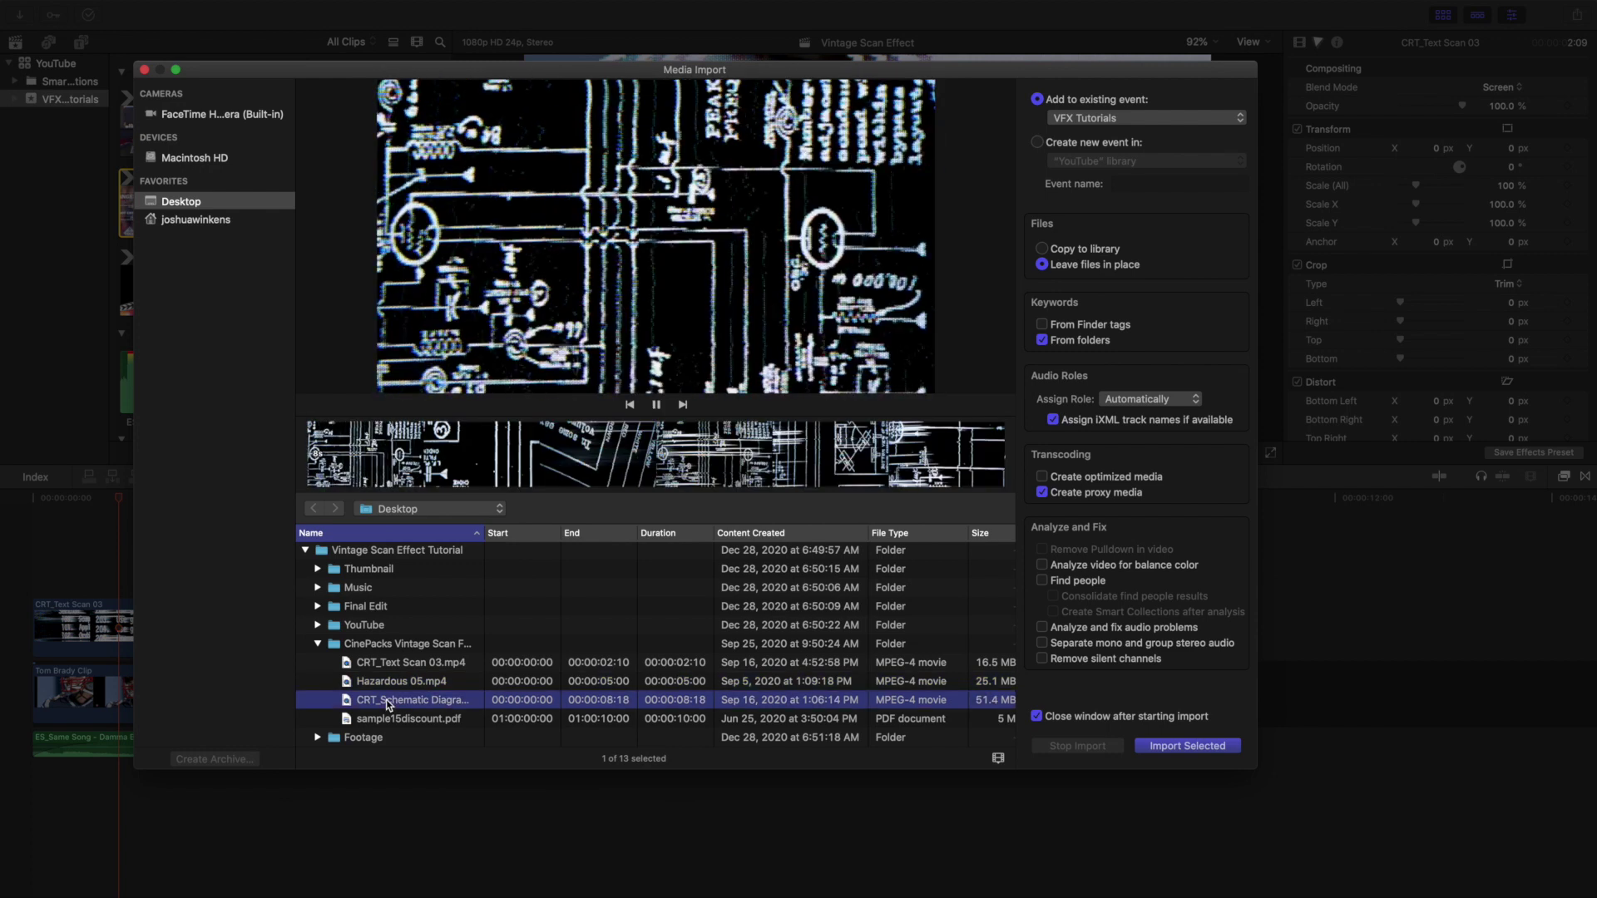
key(space)
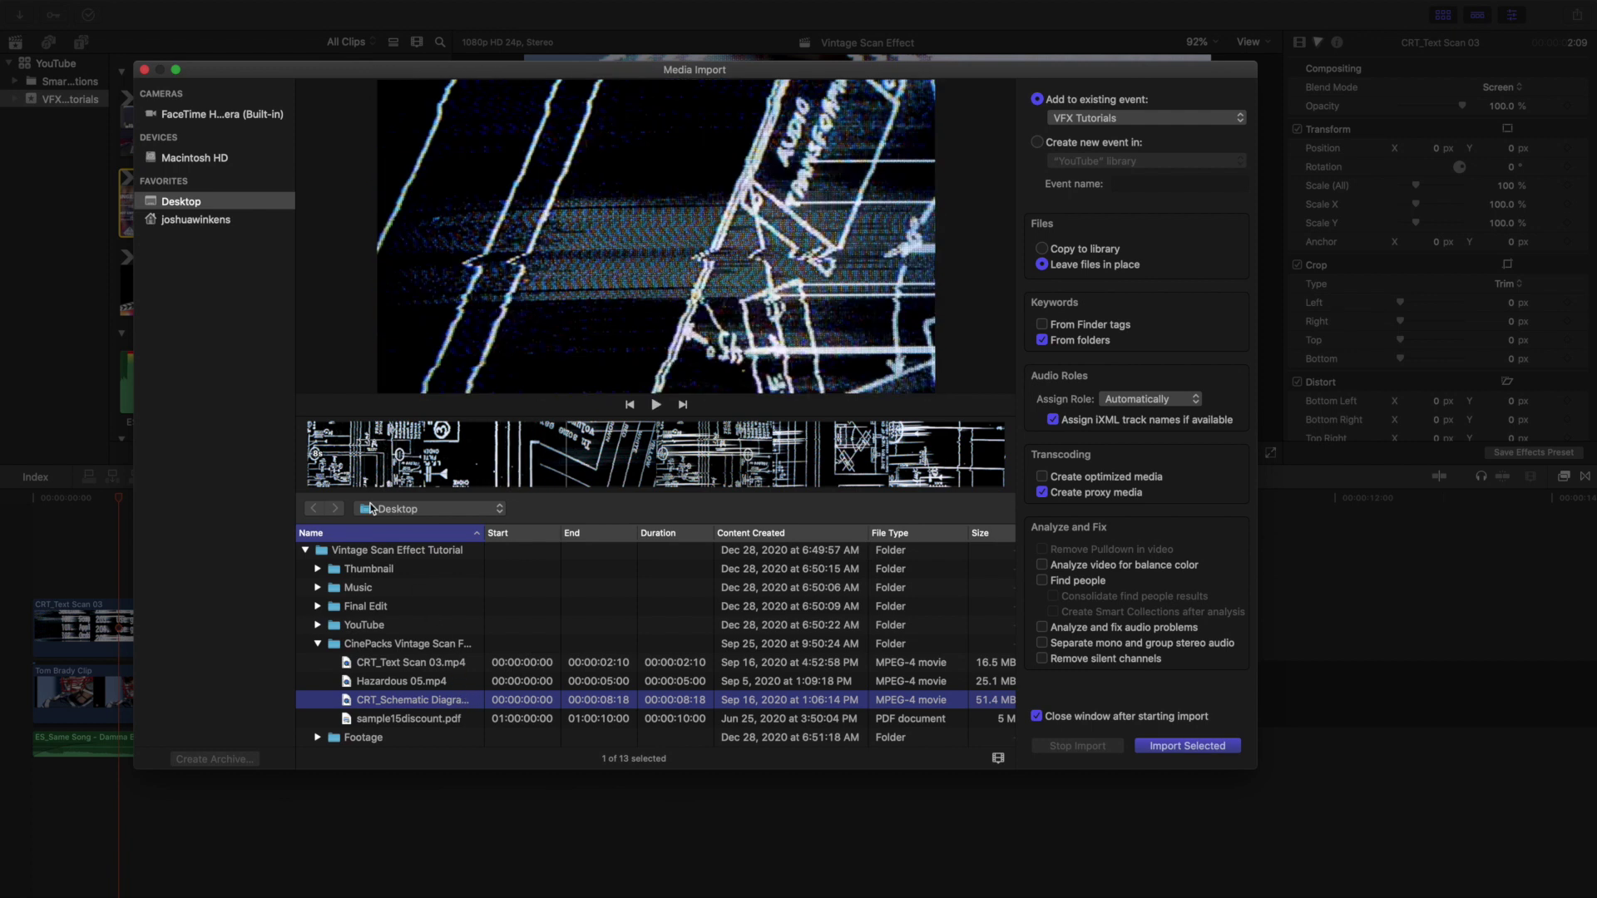
click(144, 69)
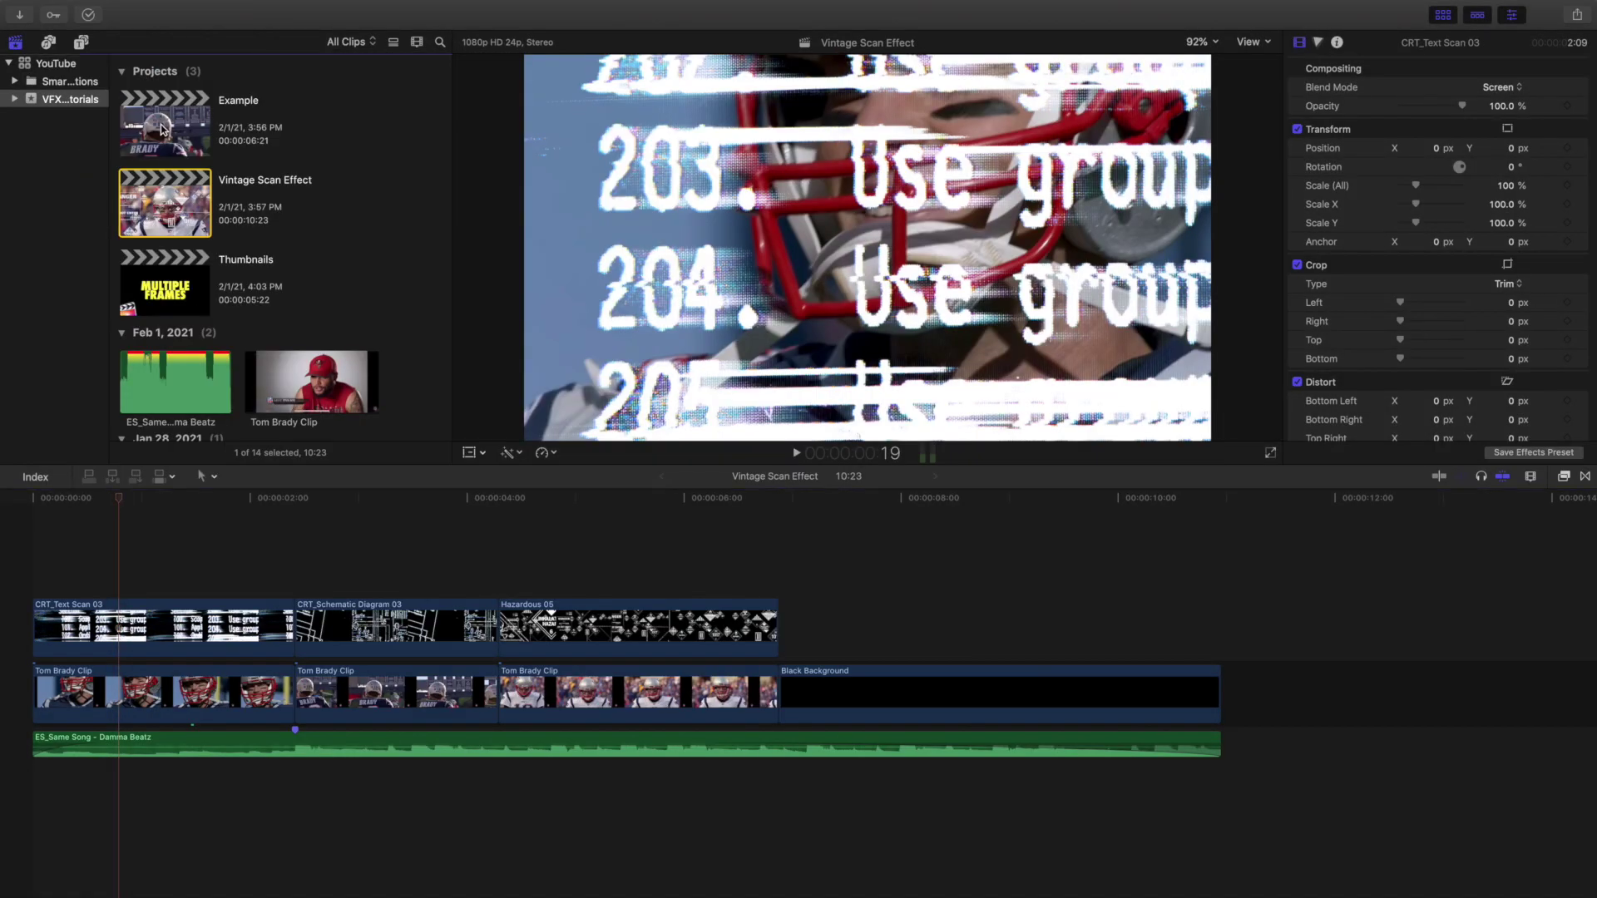
Open the Example project and connect CRT_Text Scan 03 above the opening Tom Brady clip
double_click(162, 129)
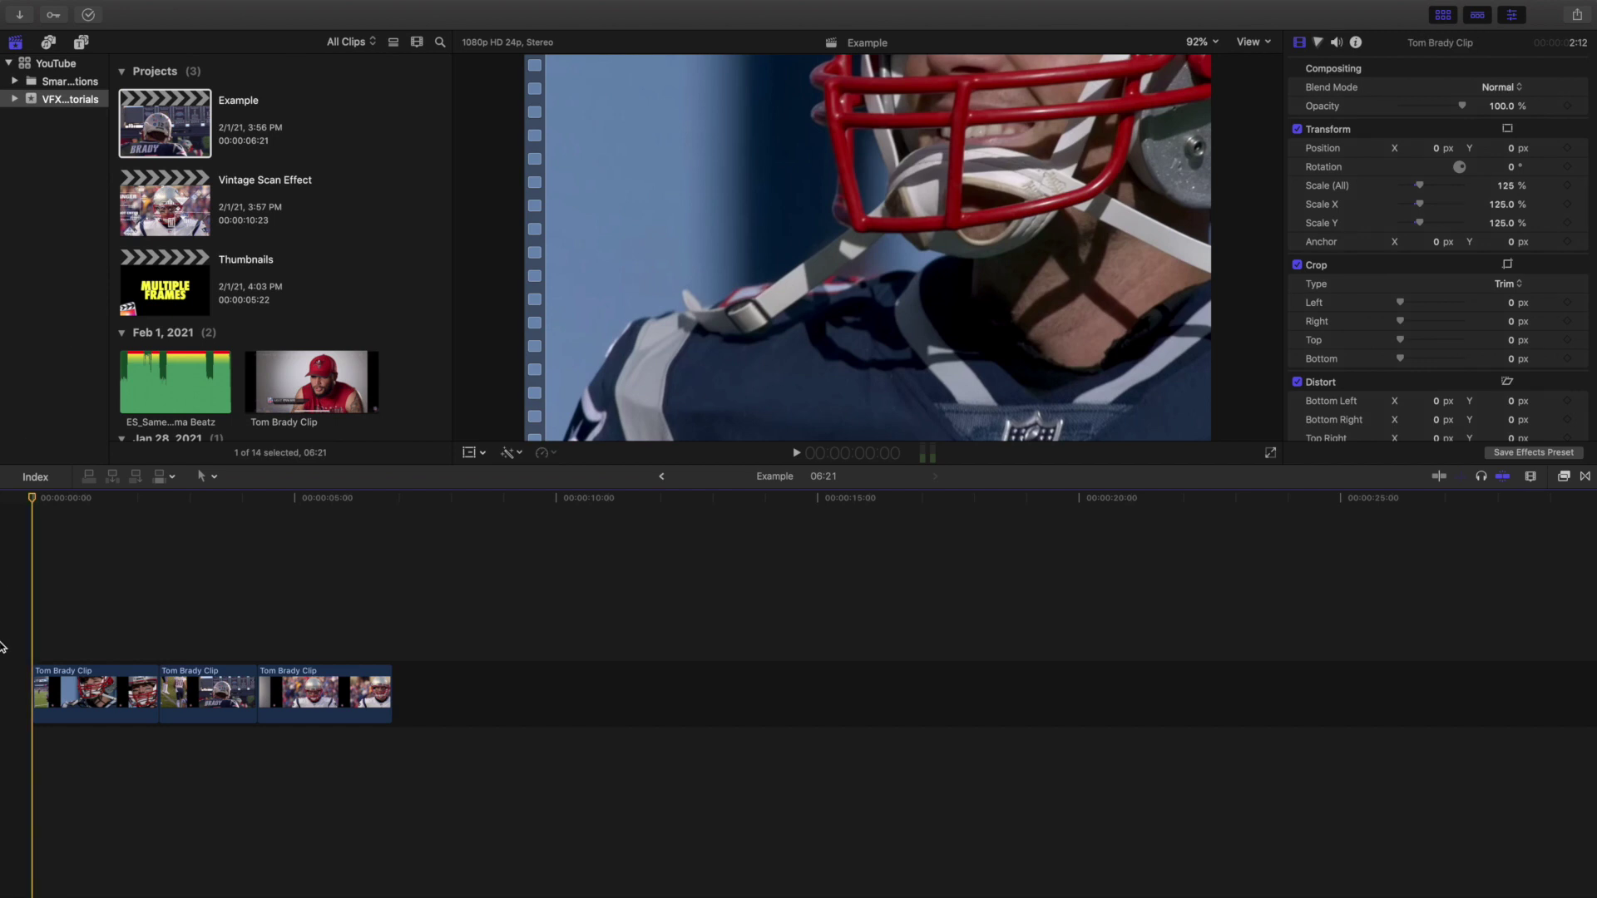
key(super+equal)
key(super+equal)
key(super+equal)
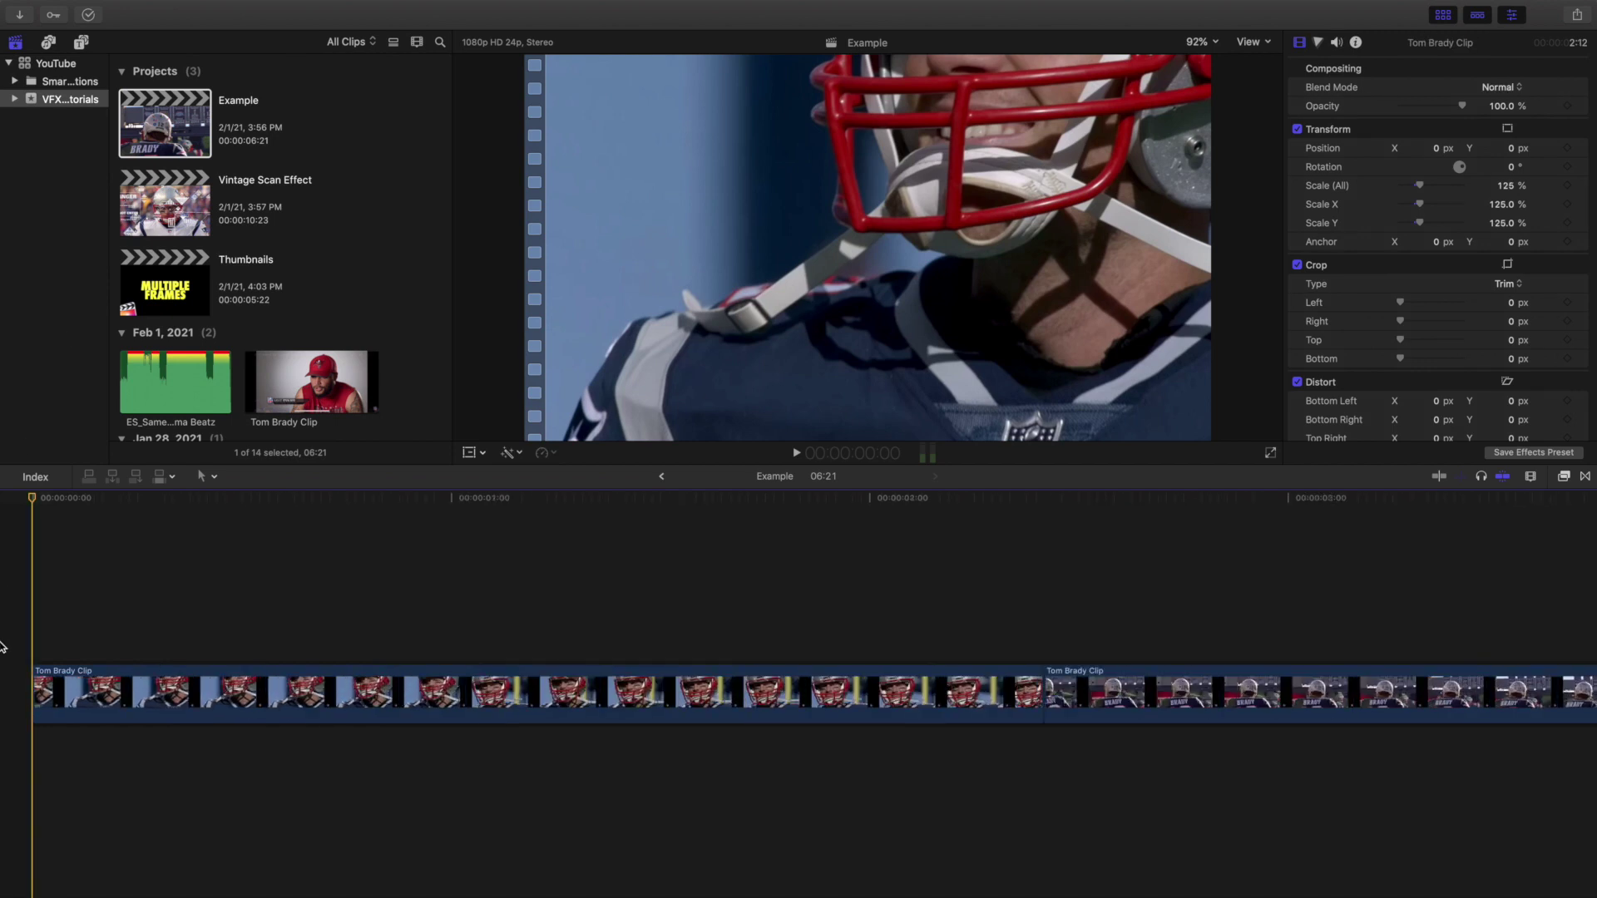
key(super+minus)
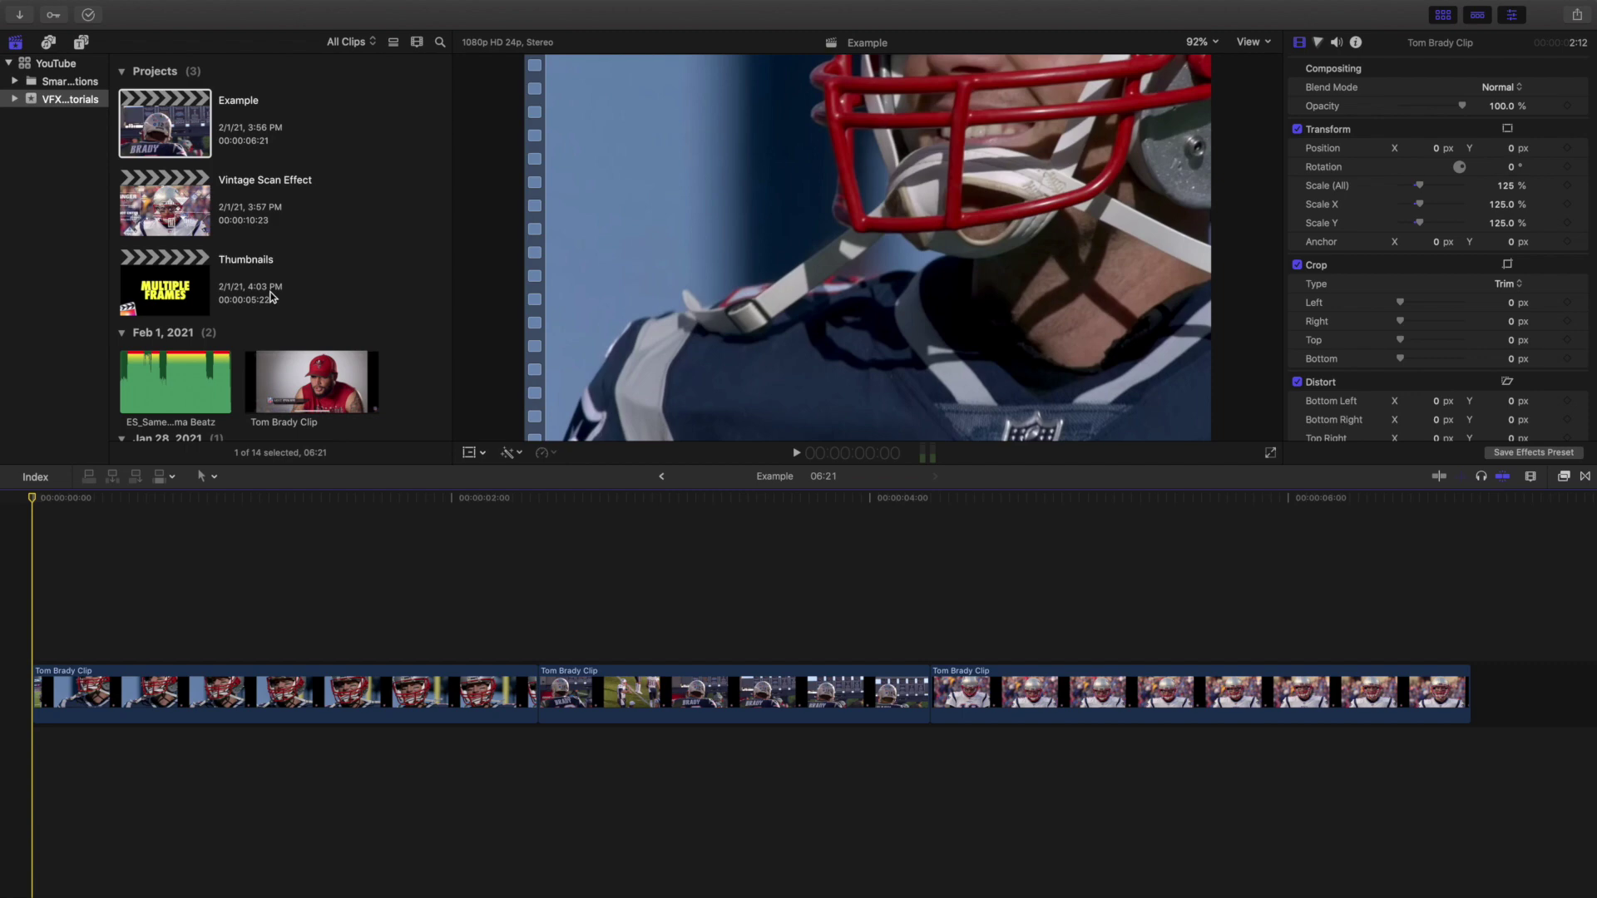
scroll(278, 298, down, 5)
scroll(283, 299, down, 3)
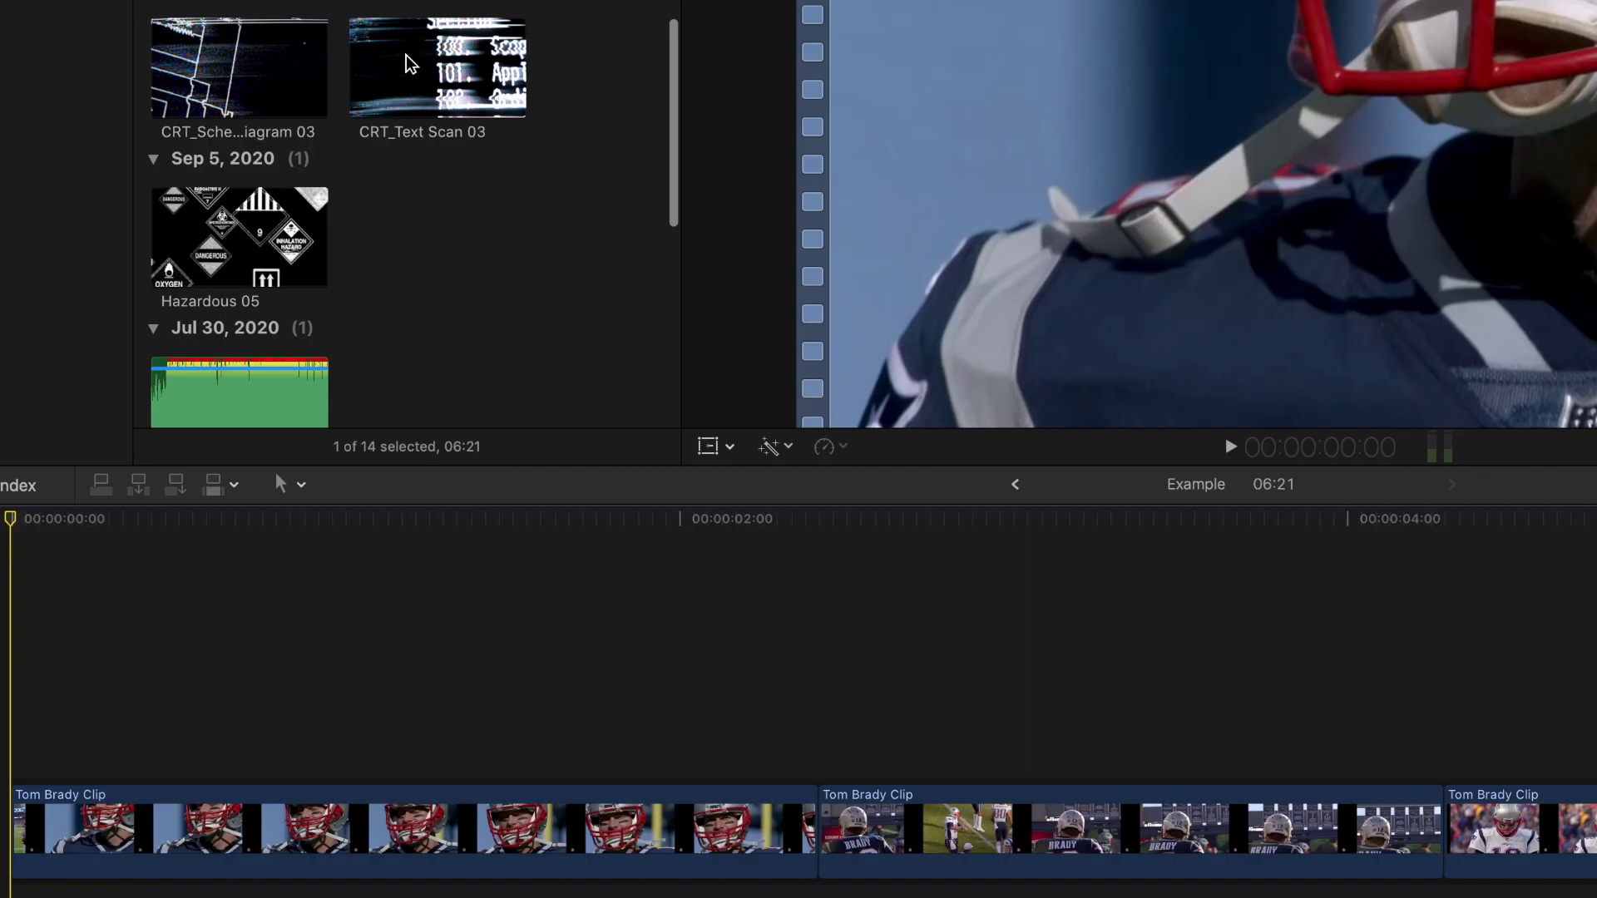
click(280, 208)
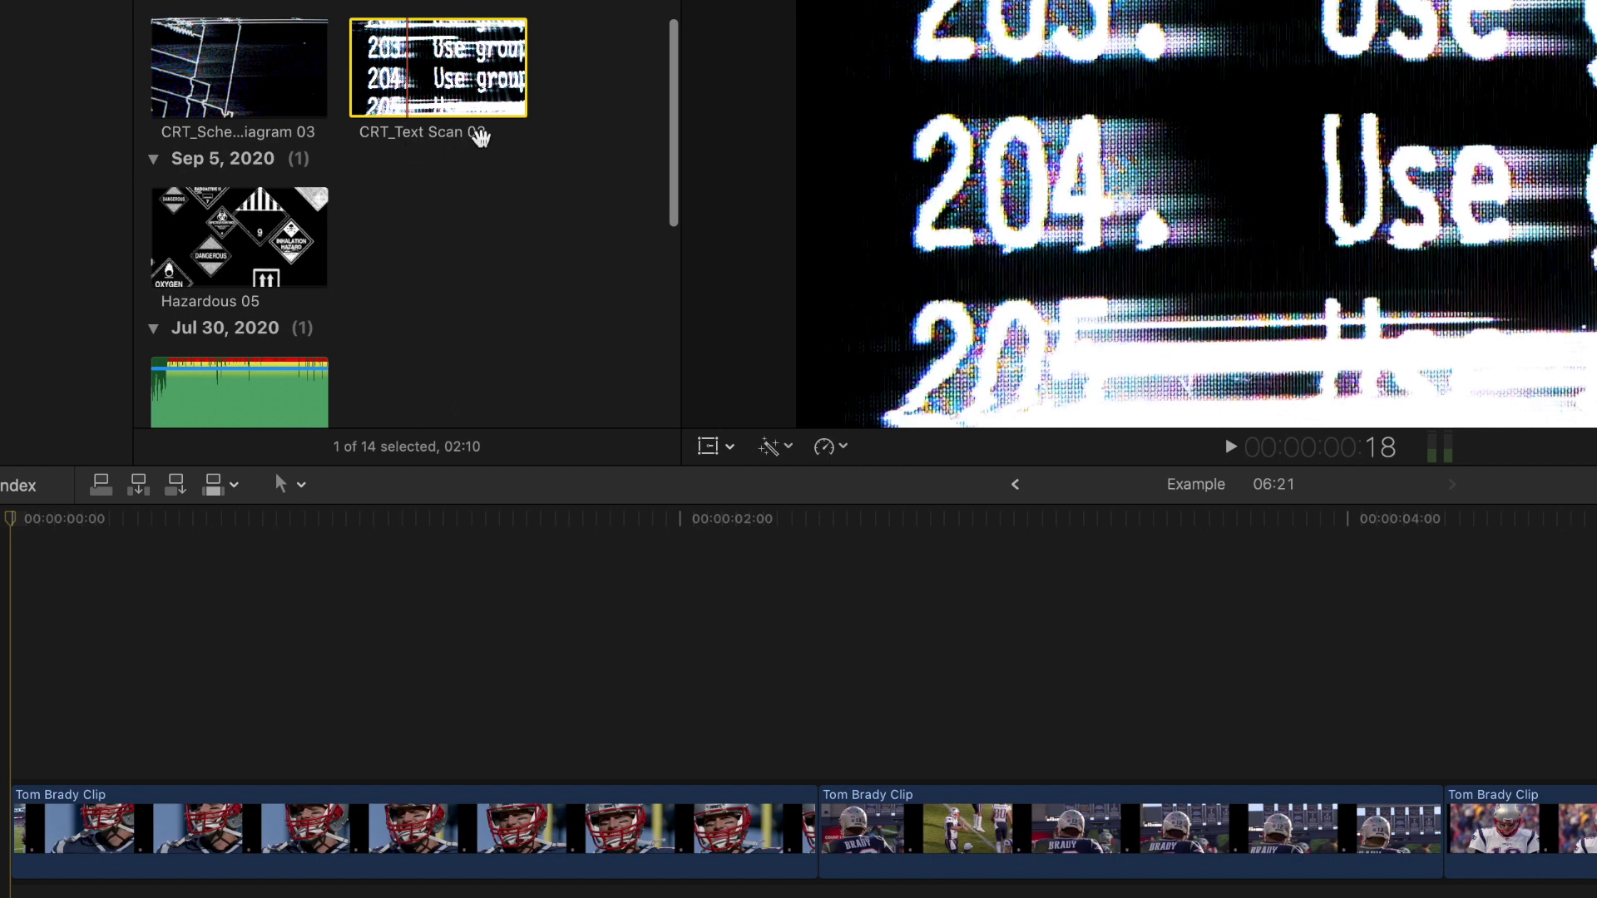
key(space)
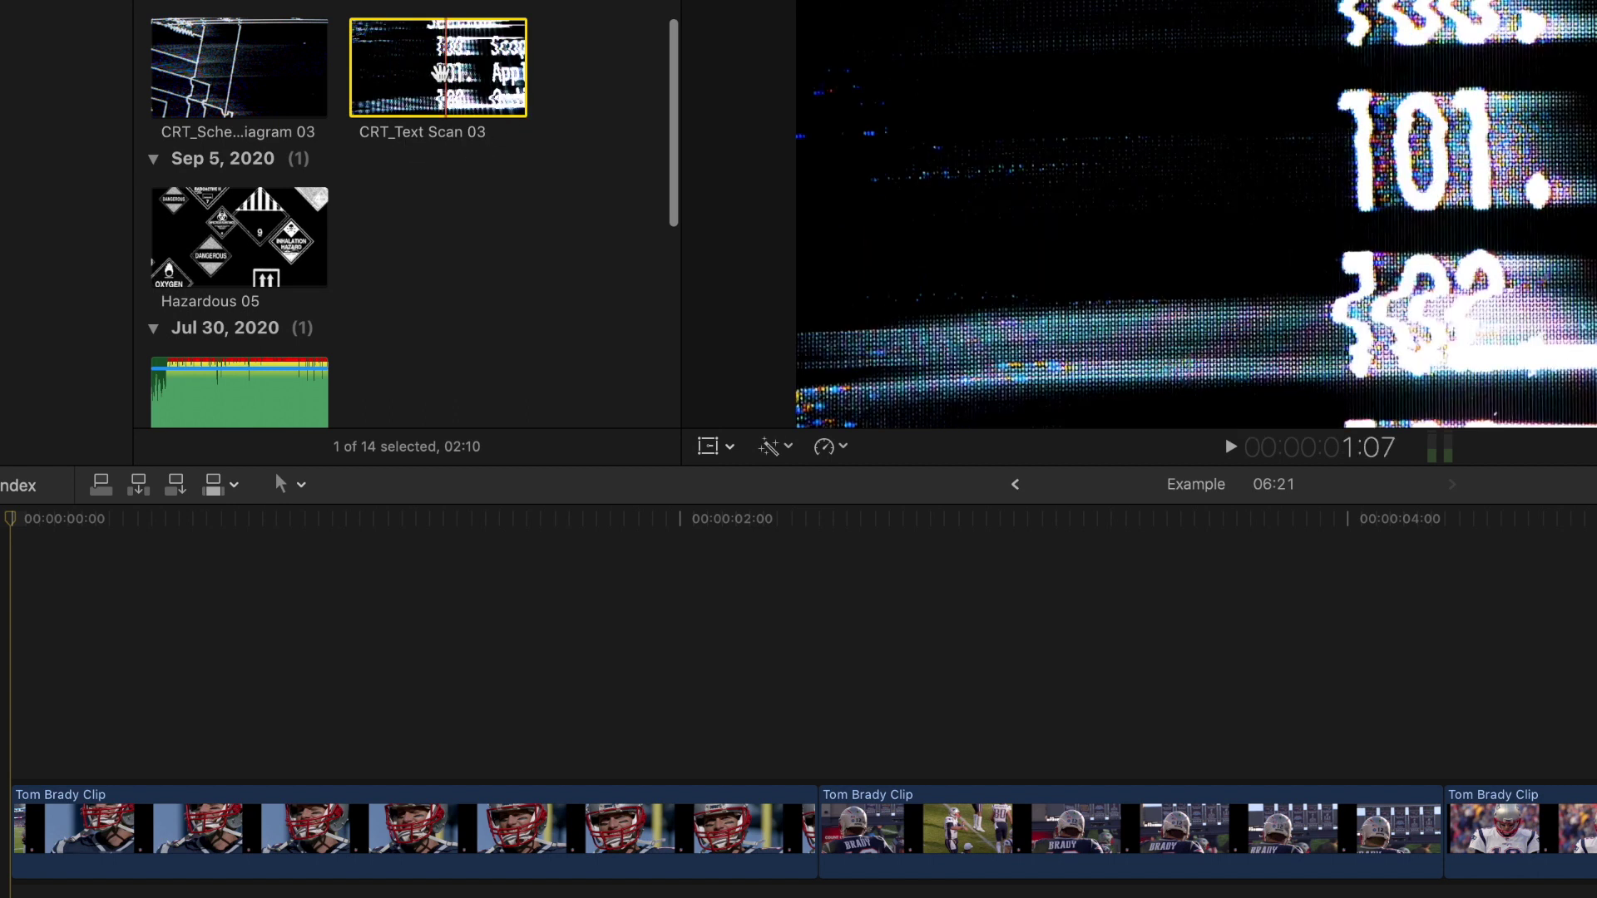
key(q)
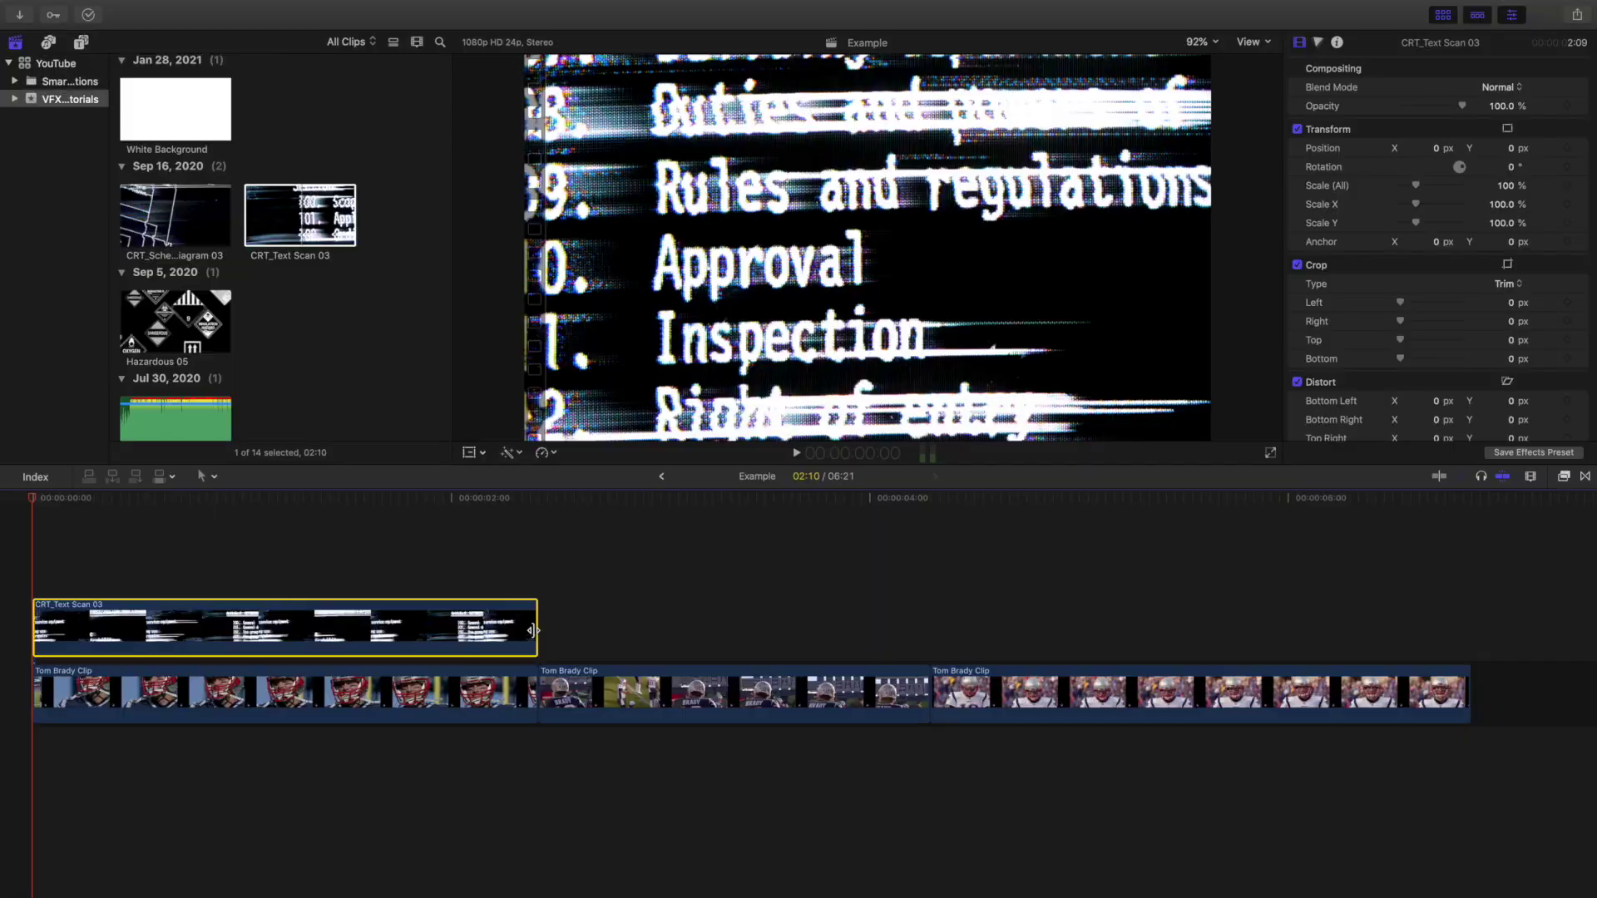
drag(809, 734, 809, 733)
drag(530, 633, 530, 633)
click(499, 578)
click(388, 582)
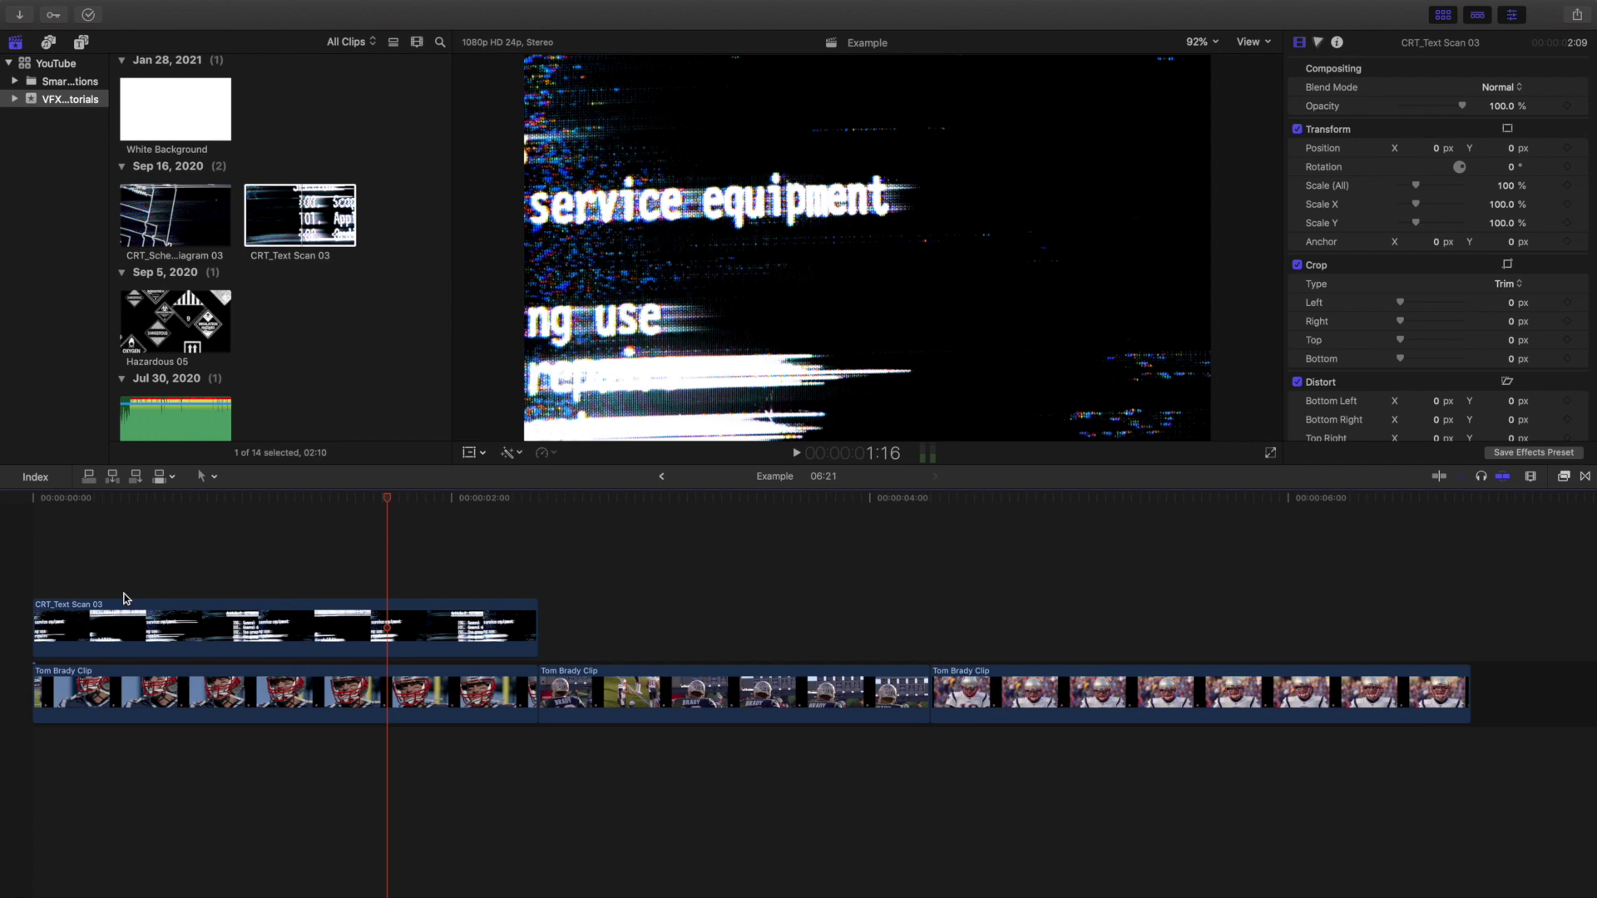
click(21, 586)
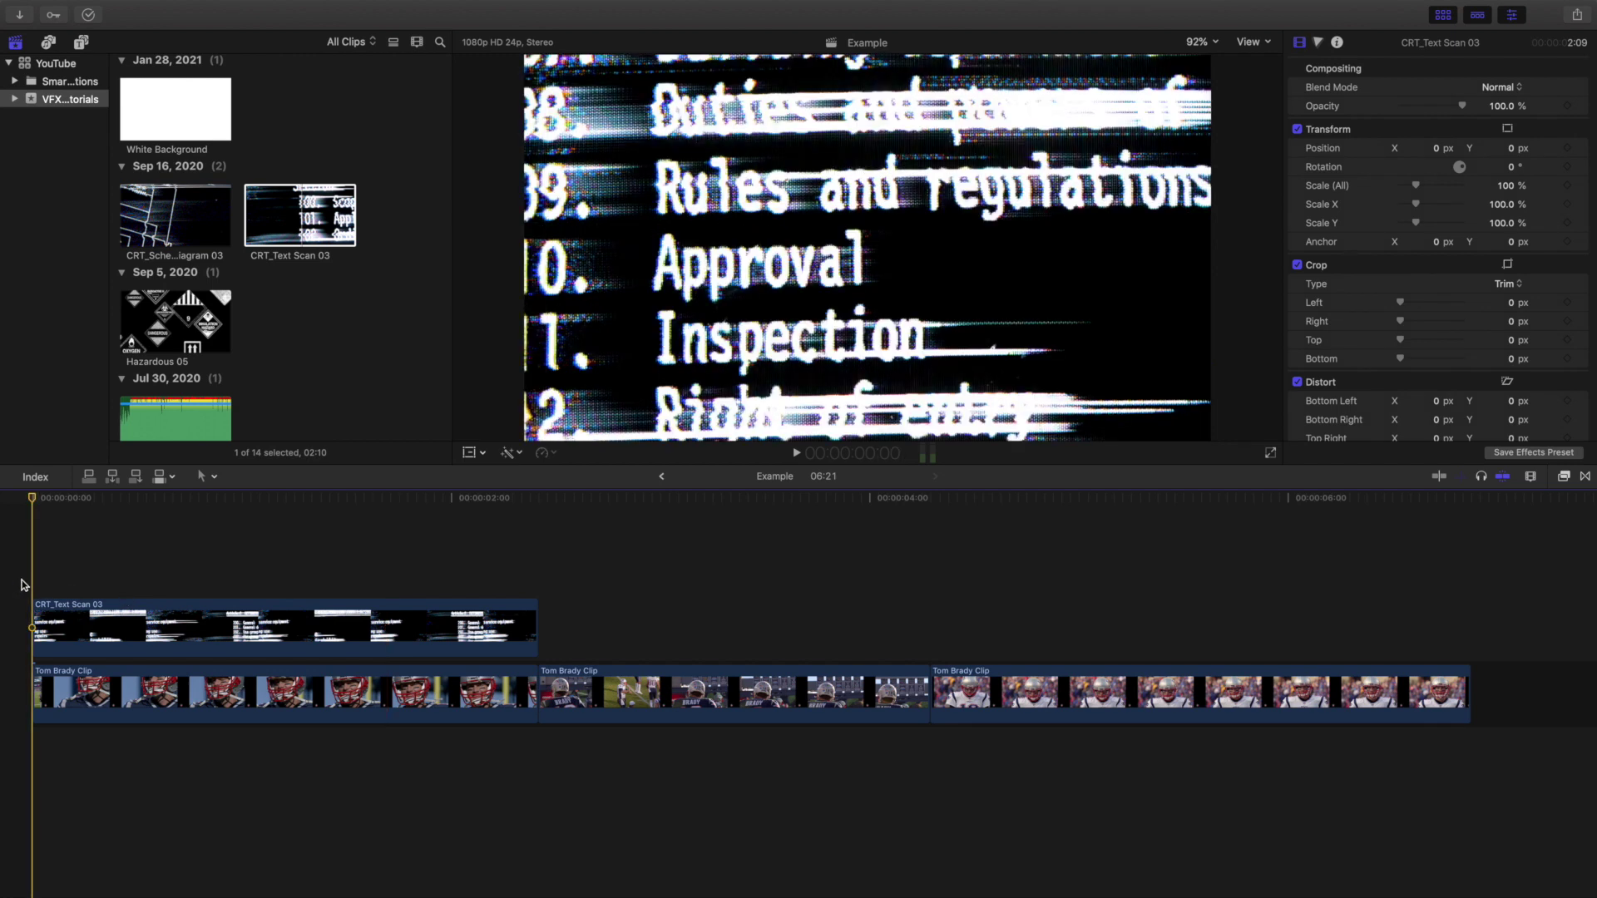
key(space)
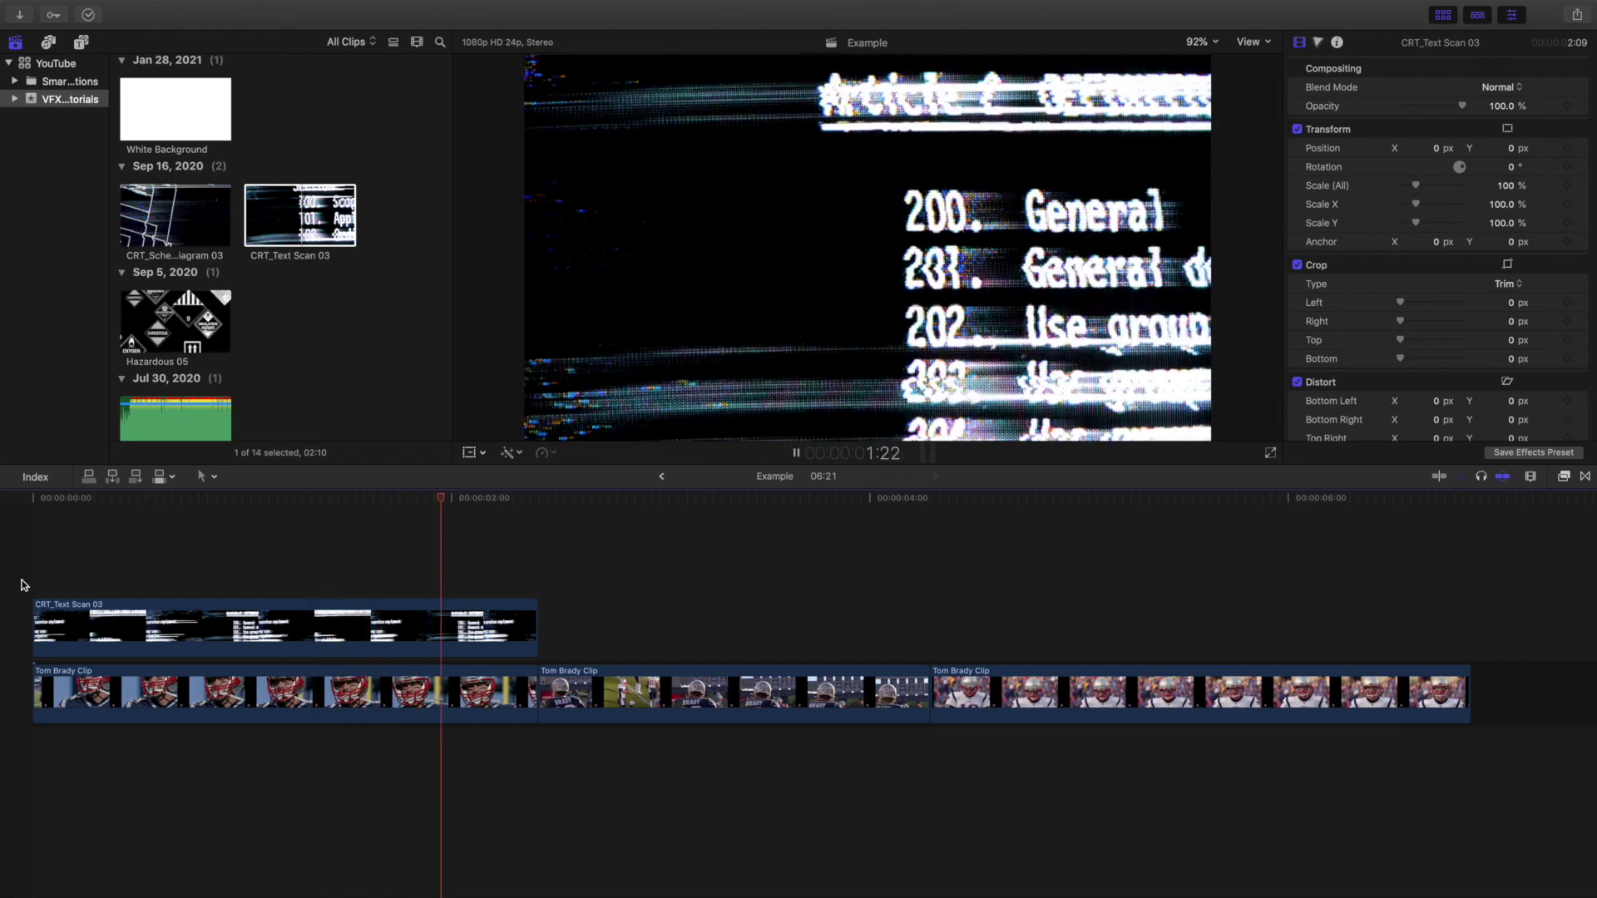
click(20, 585)
key(space)
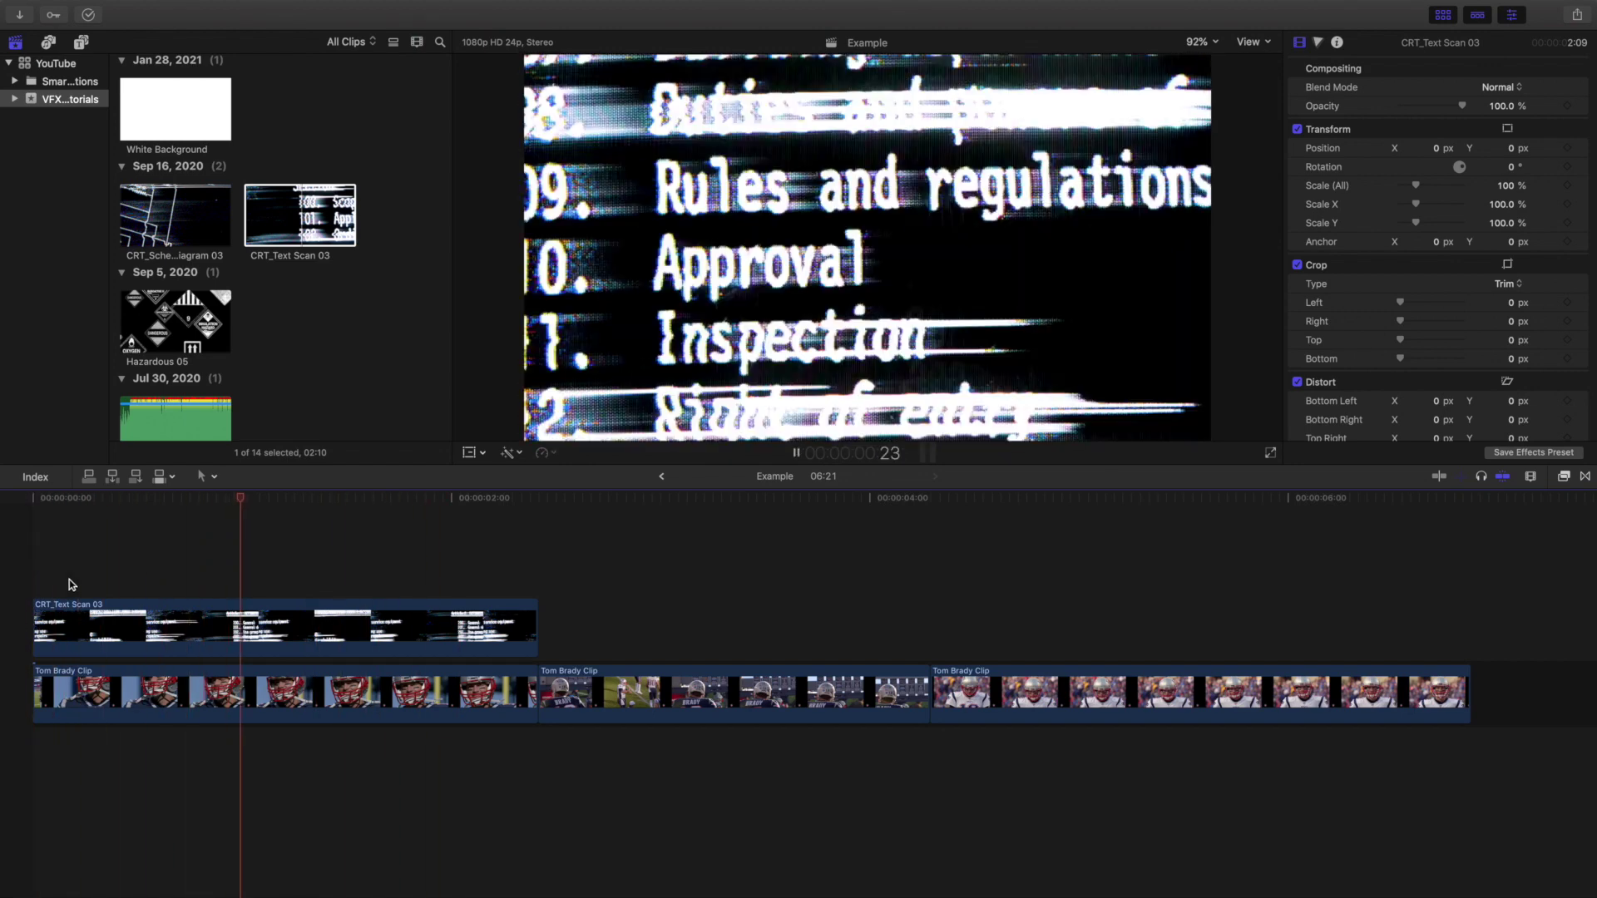
key(space)
click(241, 620)
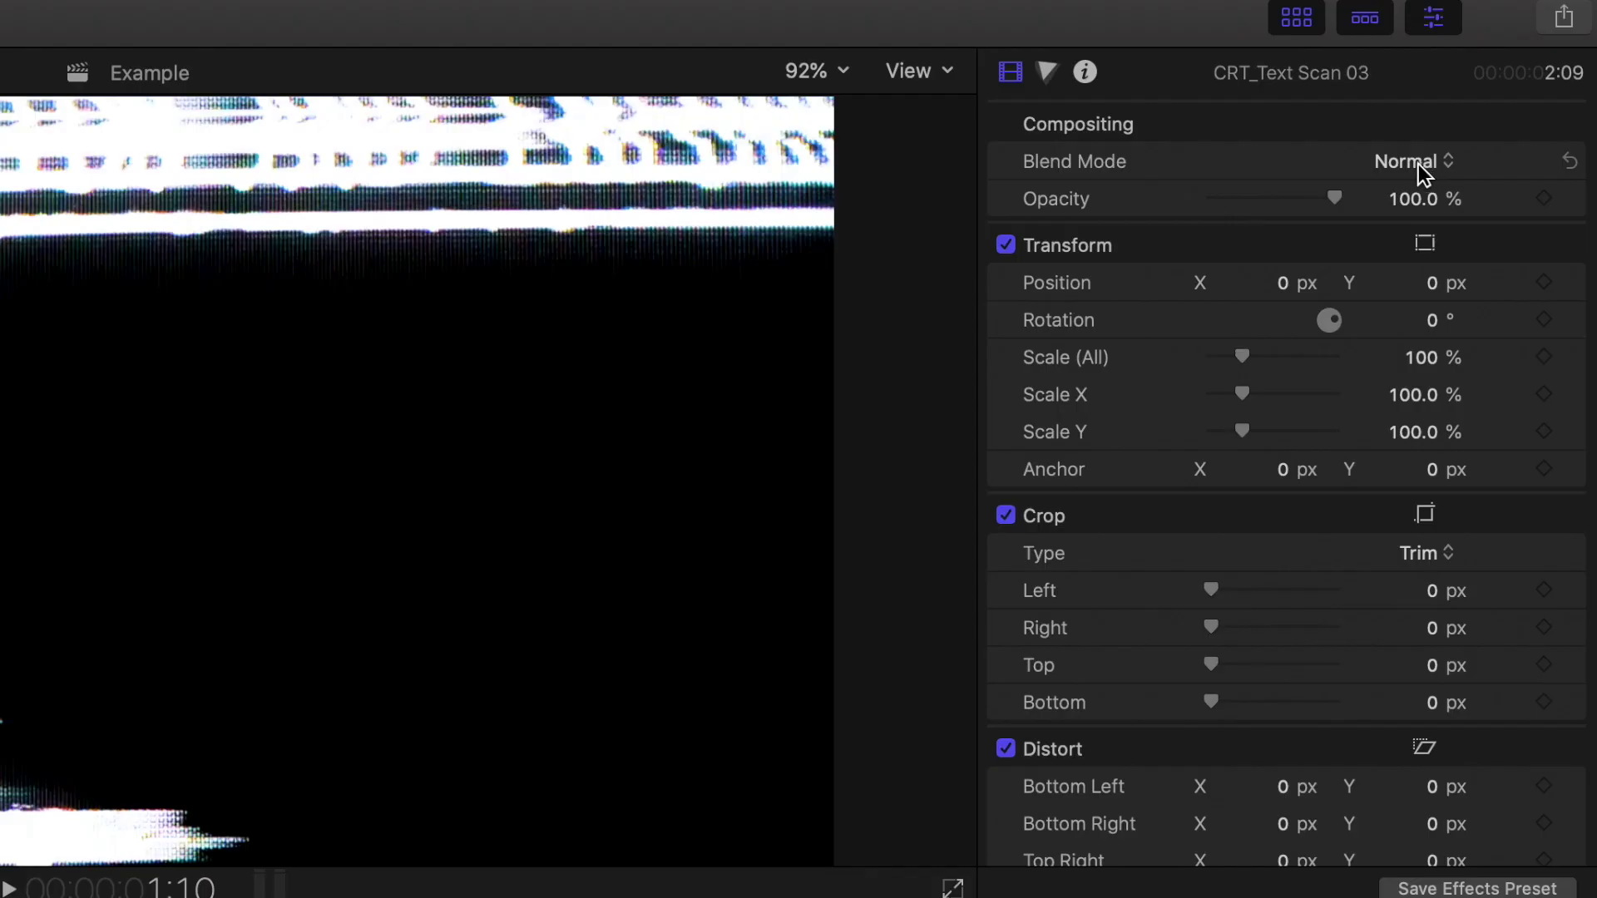
click(1503, 88)
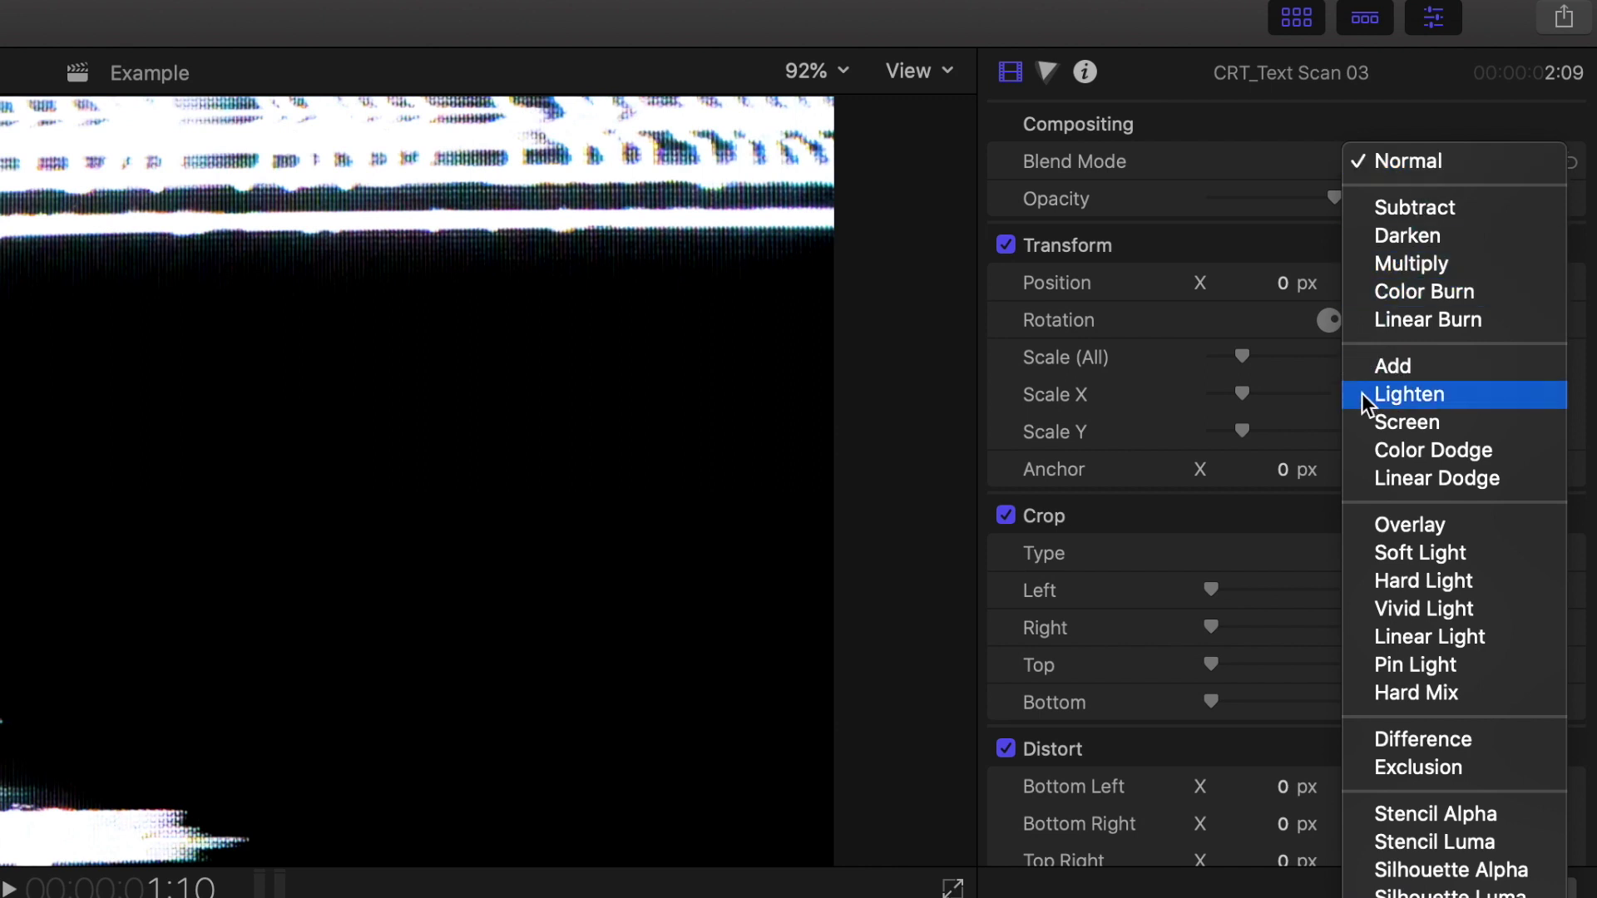
Set CRT_Text Scan 03's blend mode to Screen and play the composite from the start
click(1384, 423)
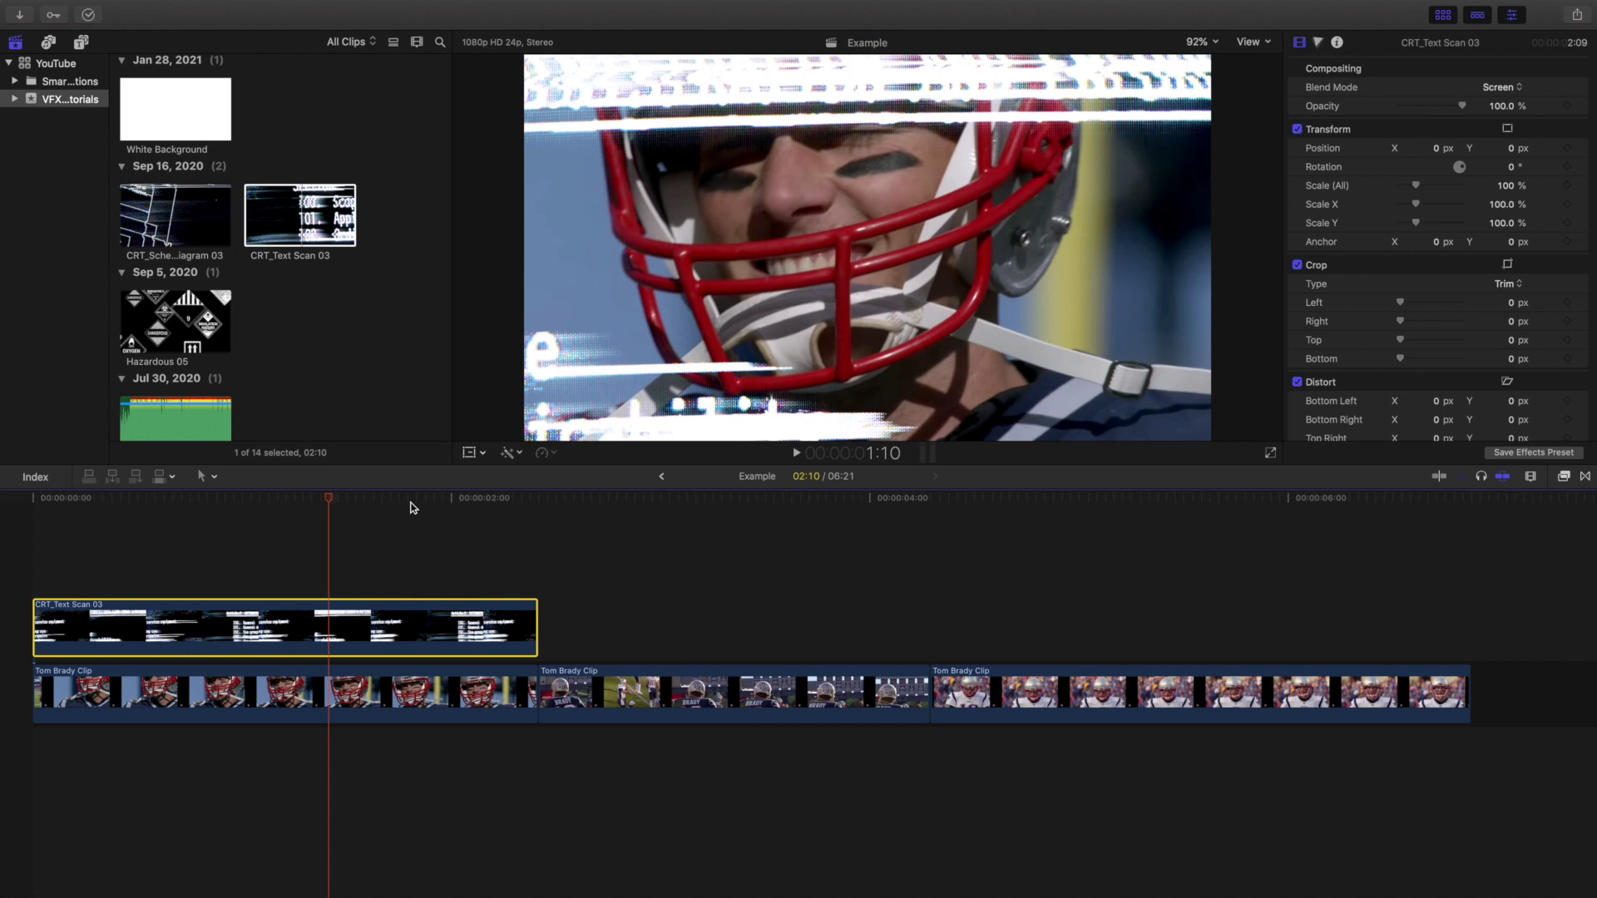
click(24, 549)
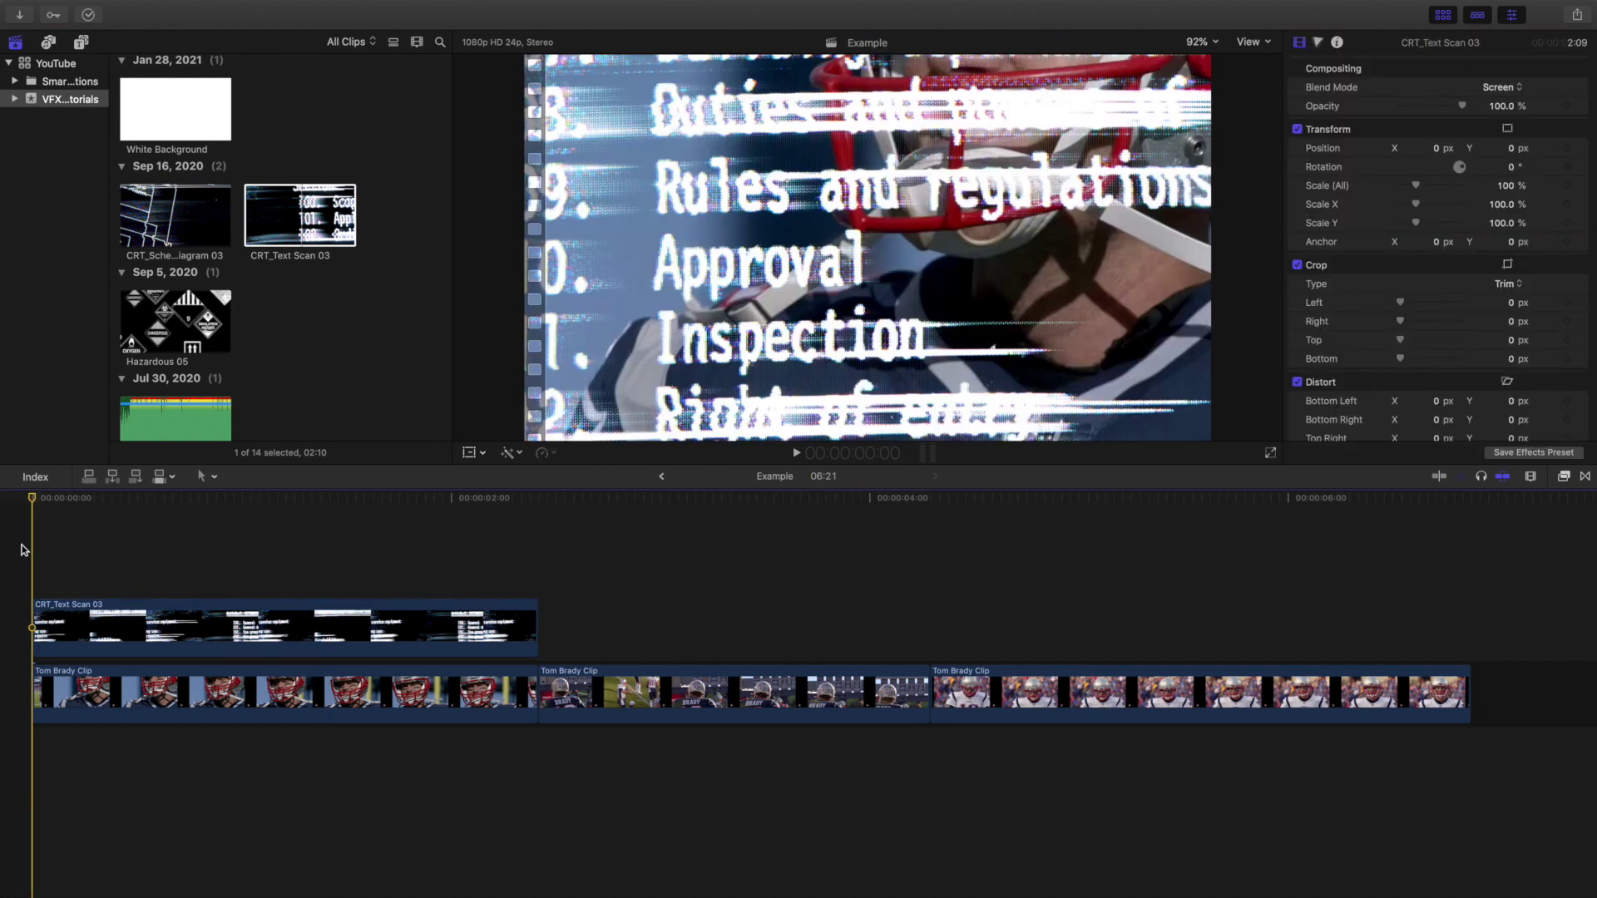
key(space)
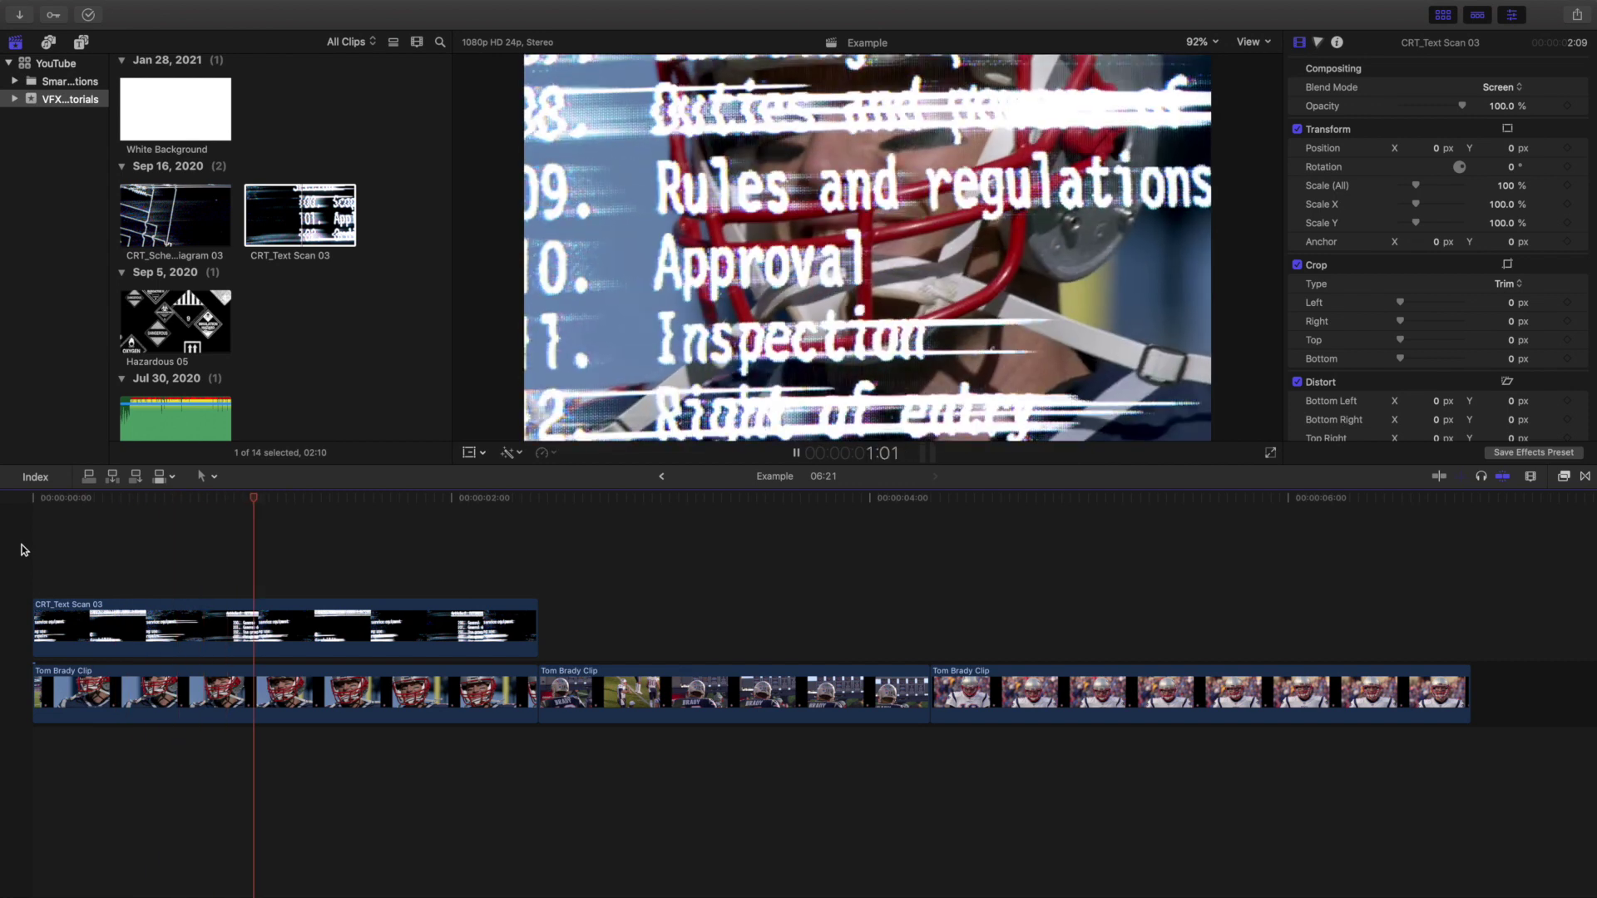
click(16, 557)
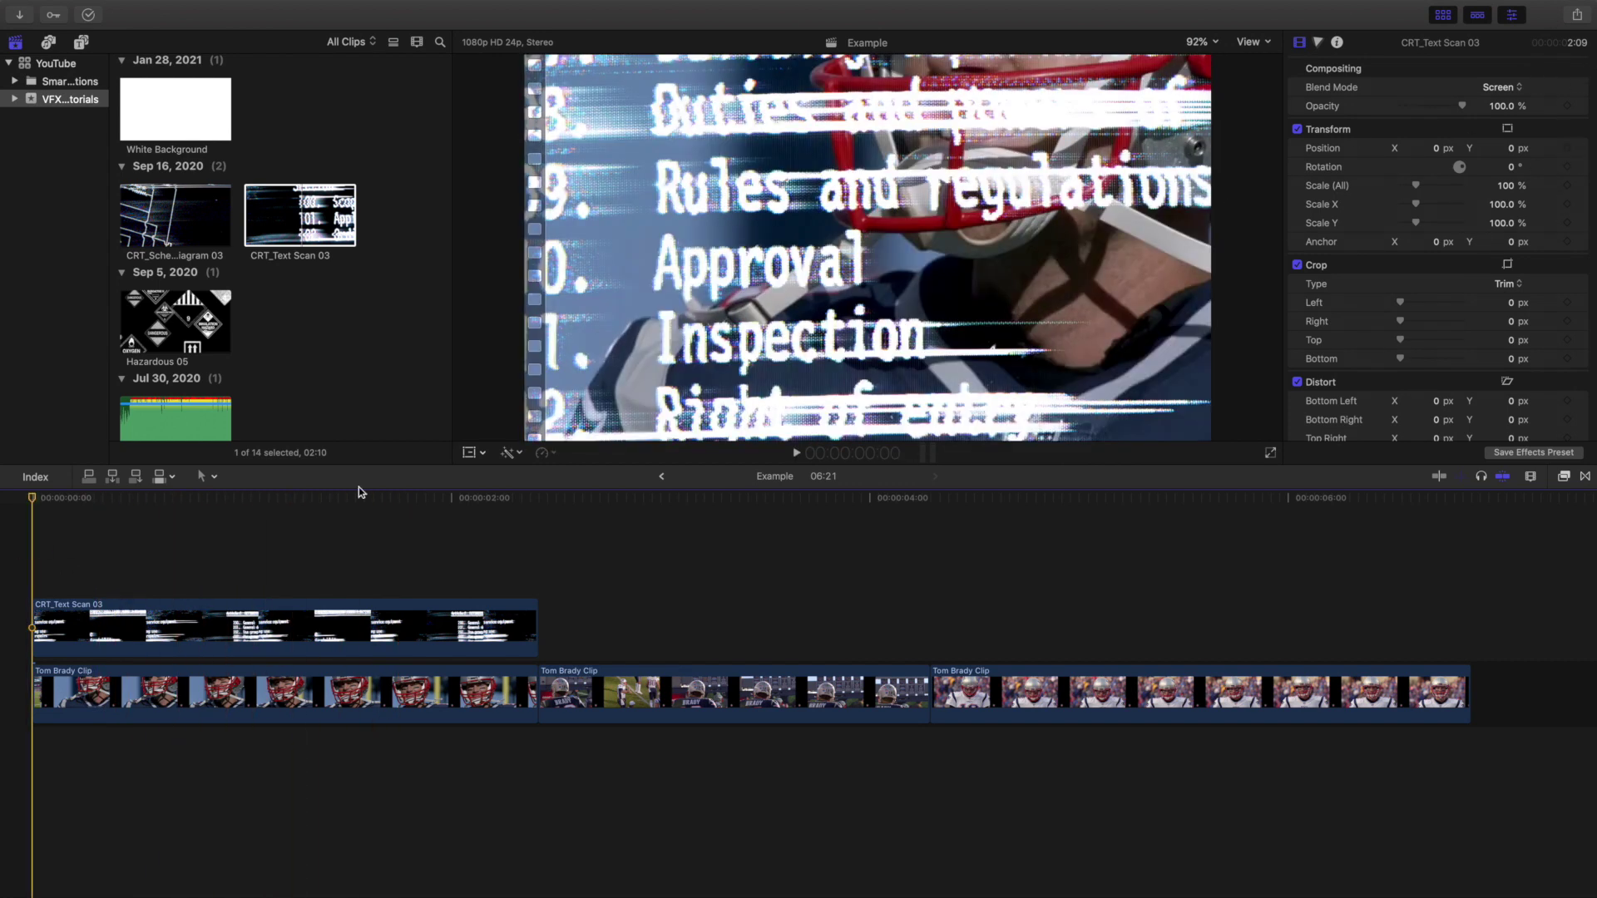
key(space)
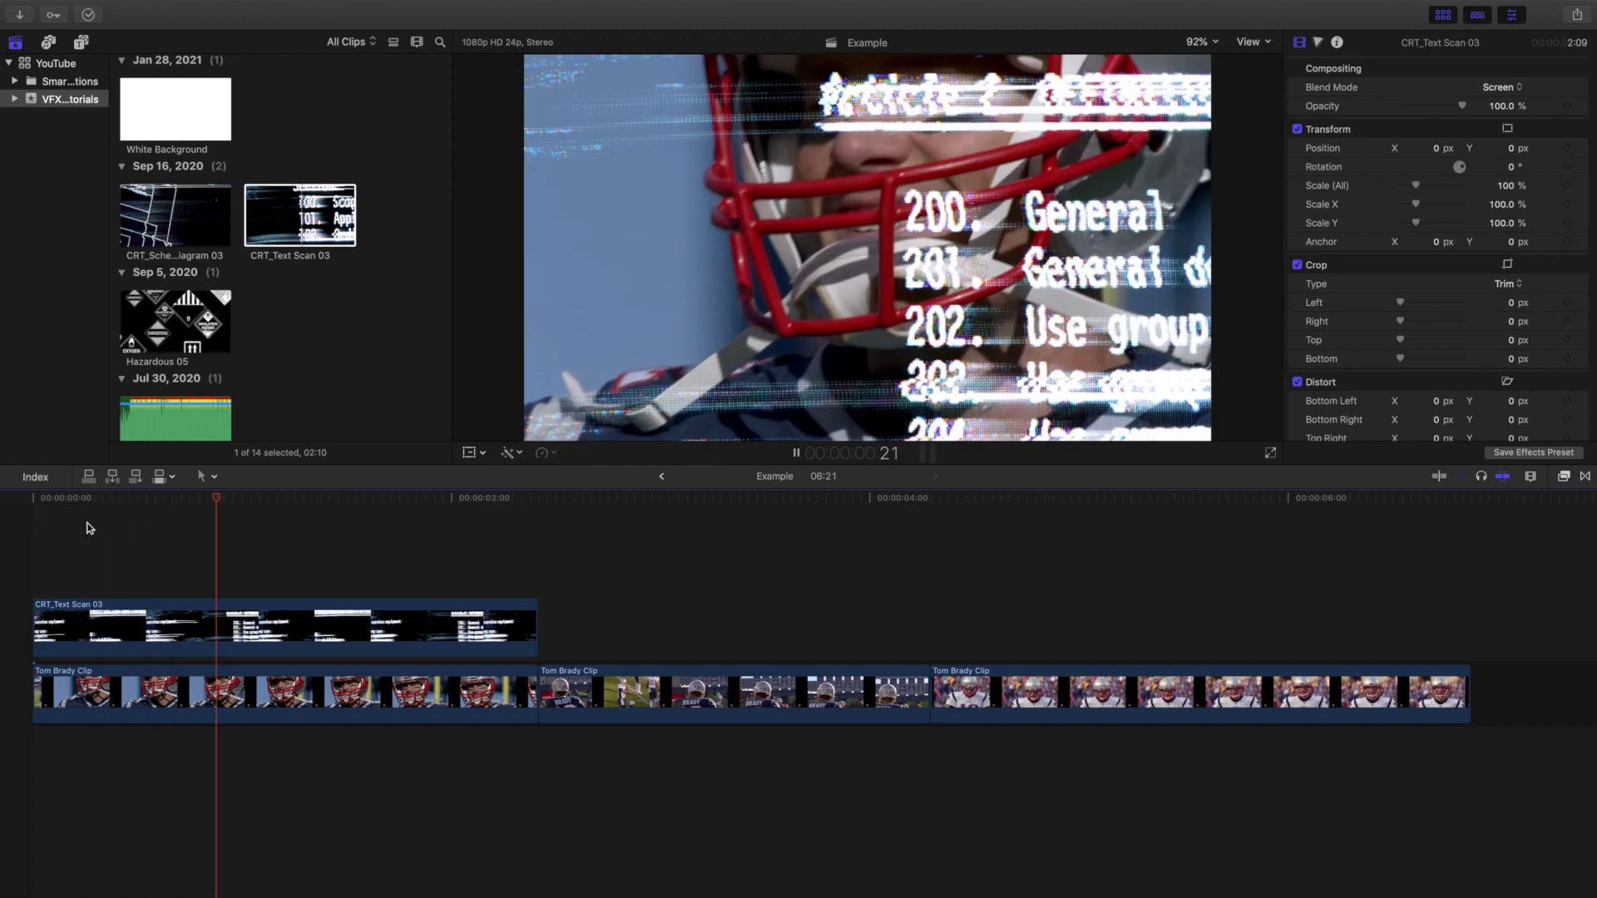
Add CRT_Schematic Diagram 03 to the timeline right after the text scan
click(25, 537)
key(space)
scroll(536, 604, right, 2)
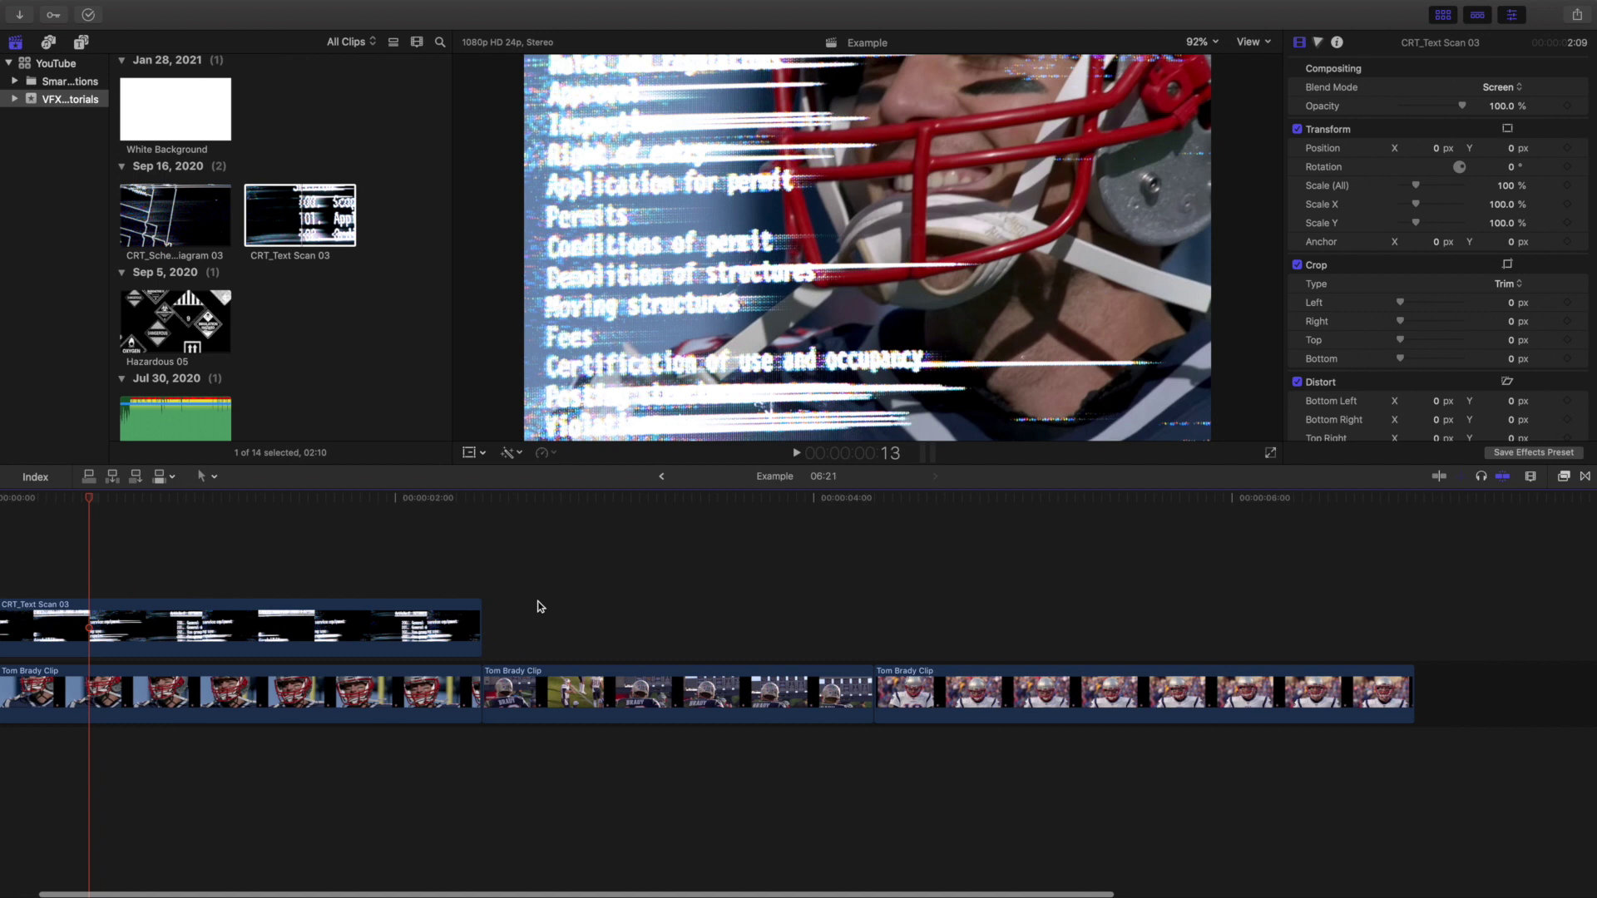
drag(175, 233, 471, 615)
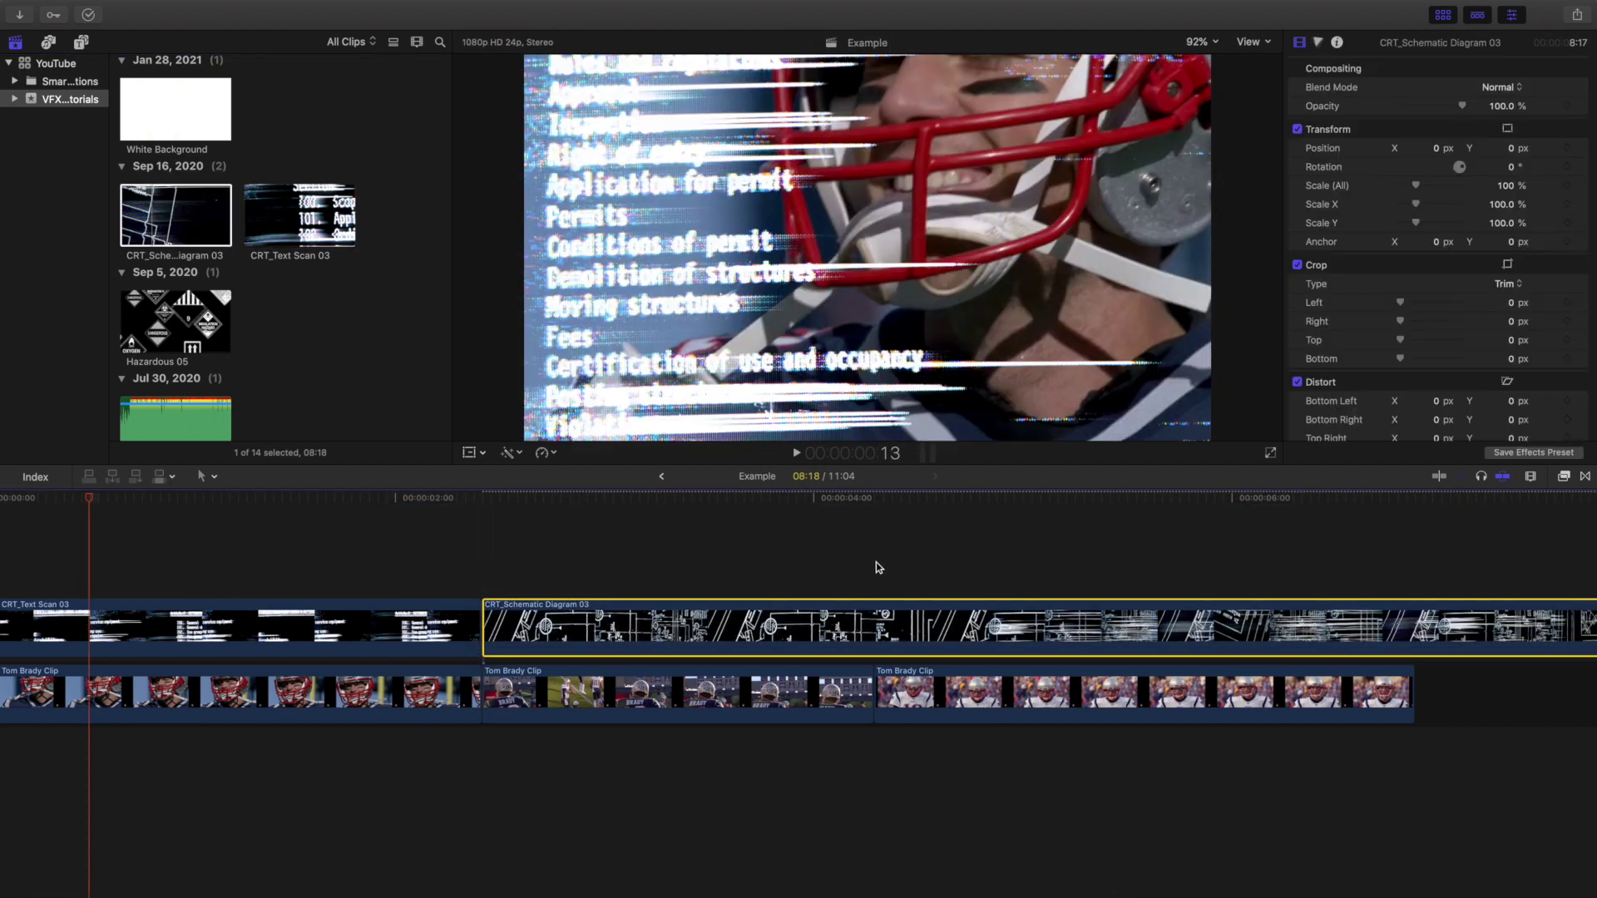
Blade the schematic clip where the second Tom Brady clip ends, delete the tail, and replay it
click(873, 562)
click(869, 614)
key(super+b)
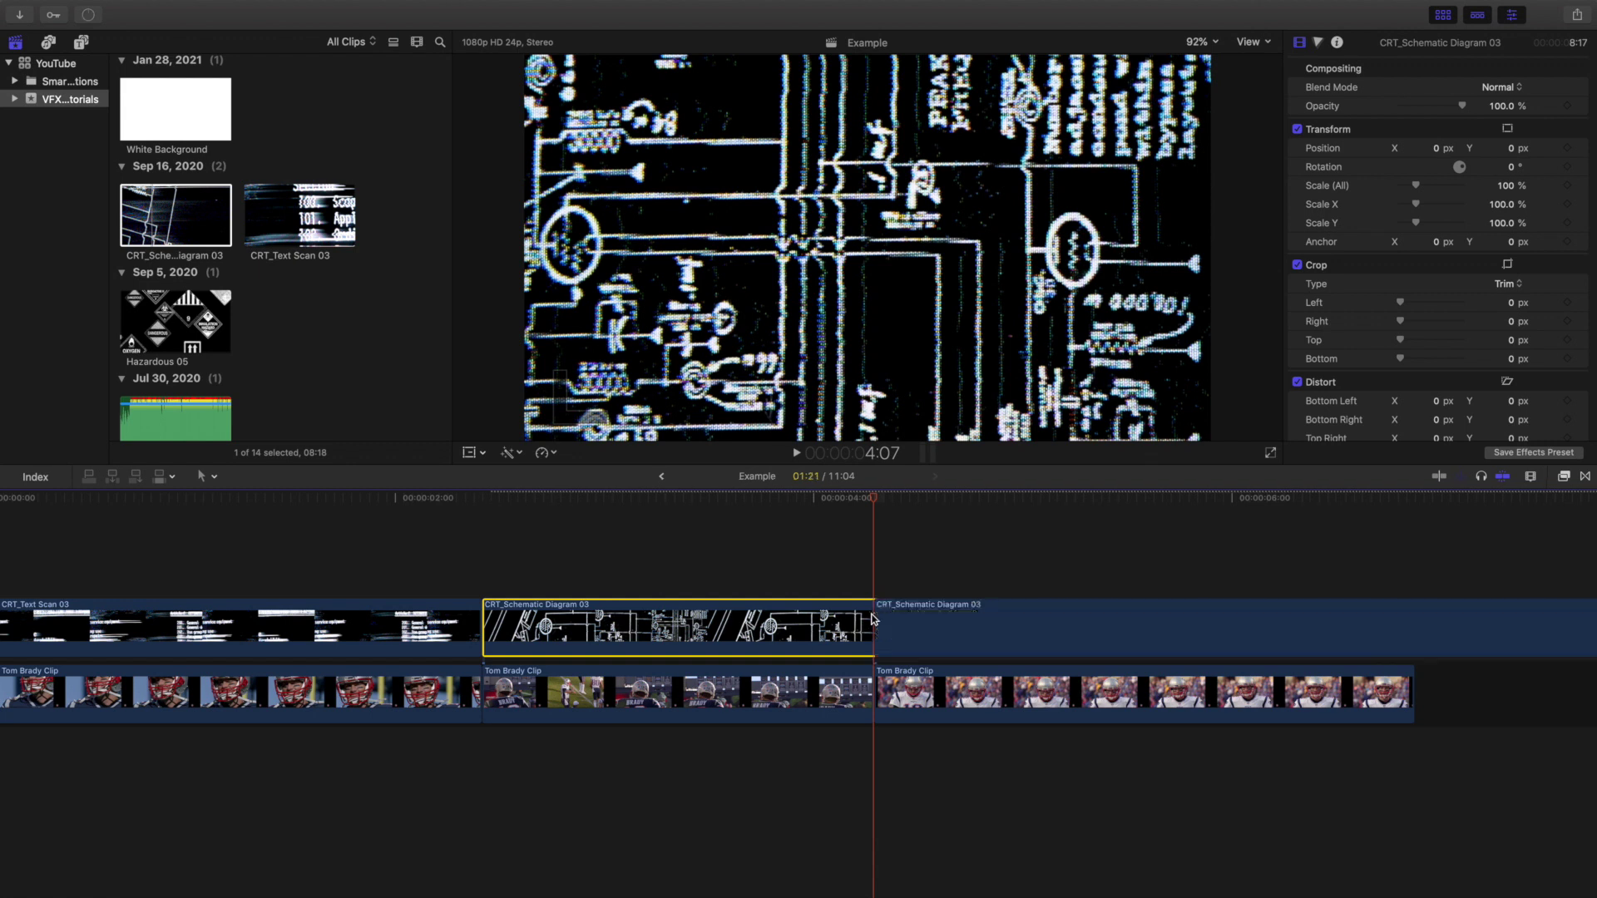
click(930, 614)
key(Delete)
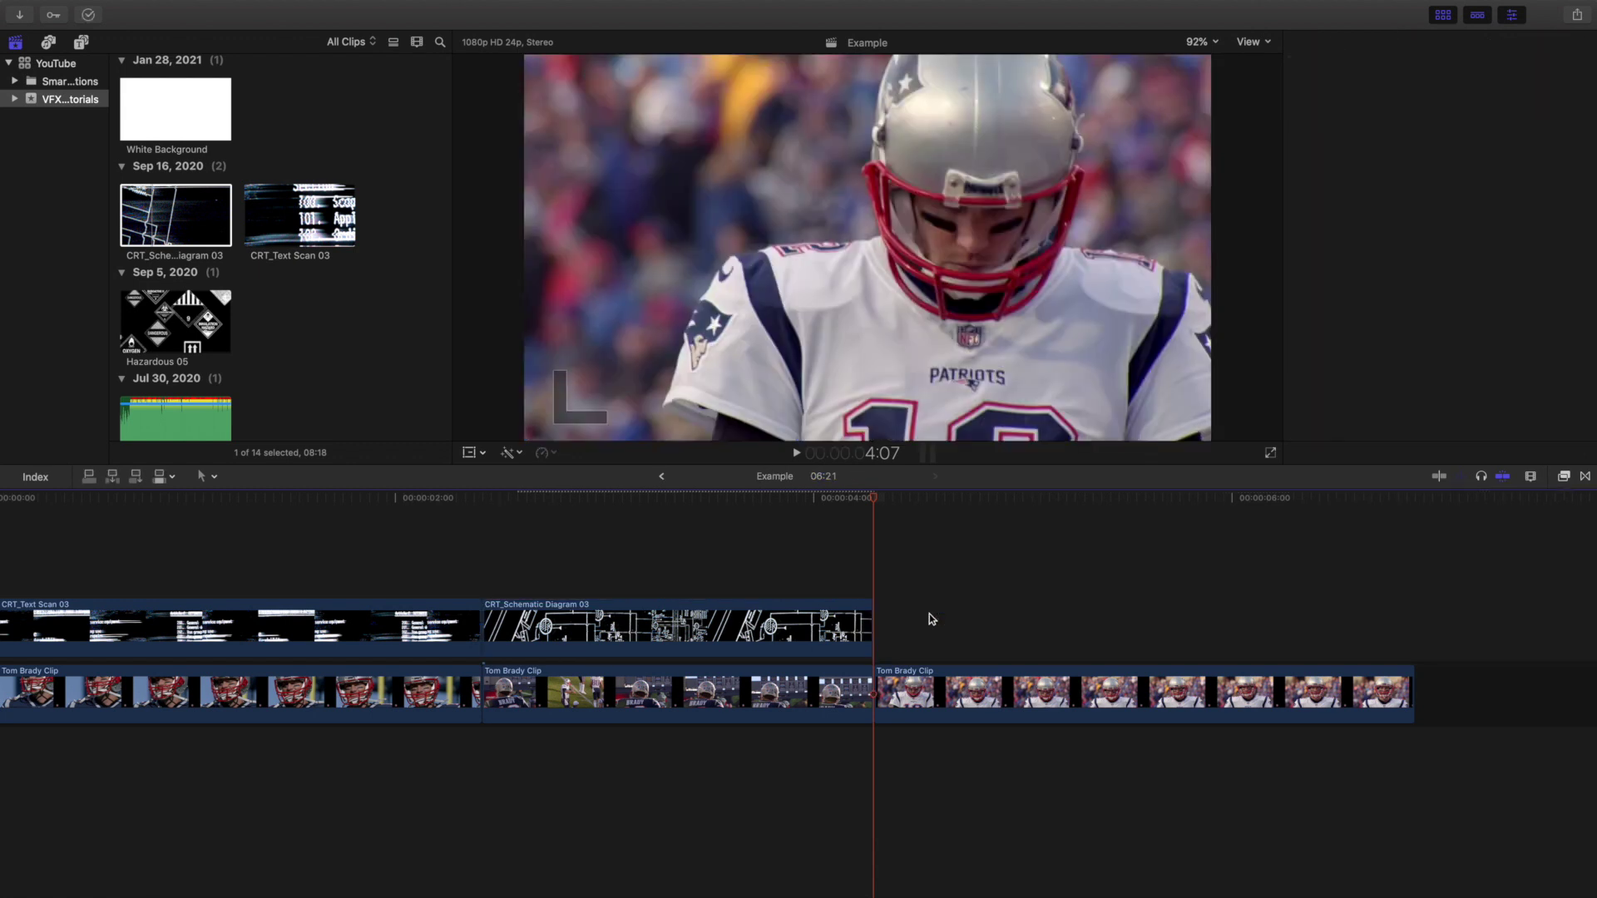
click(626, 585)
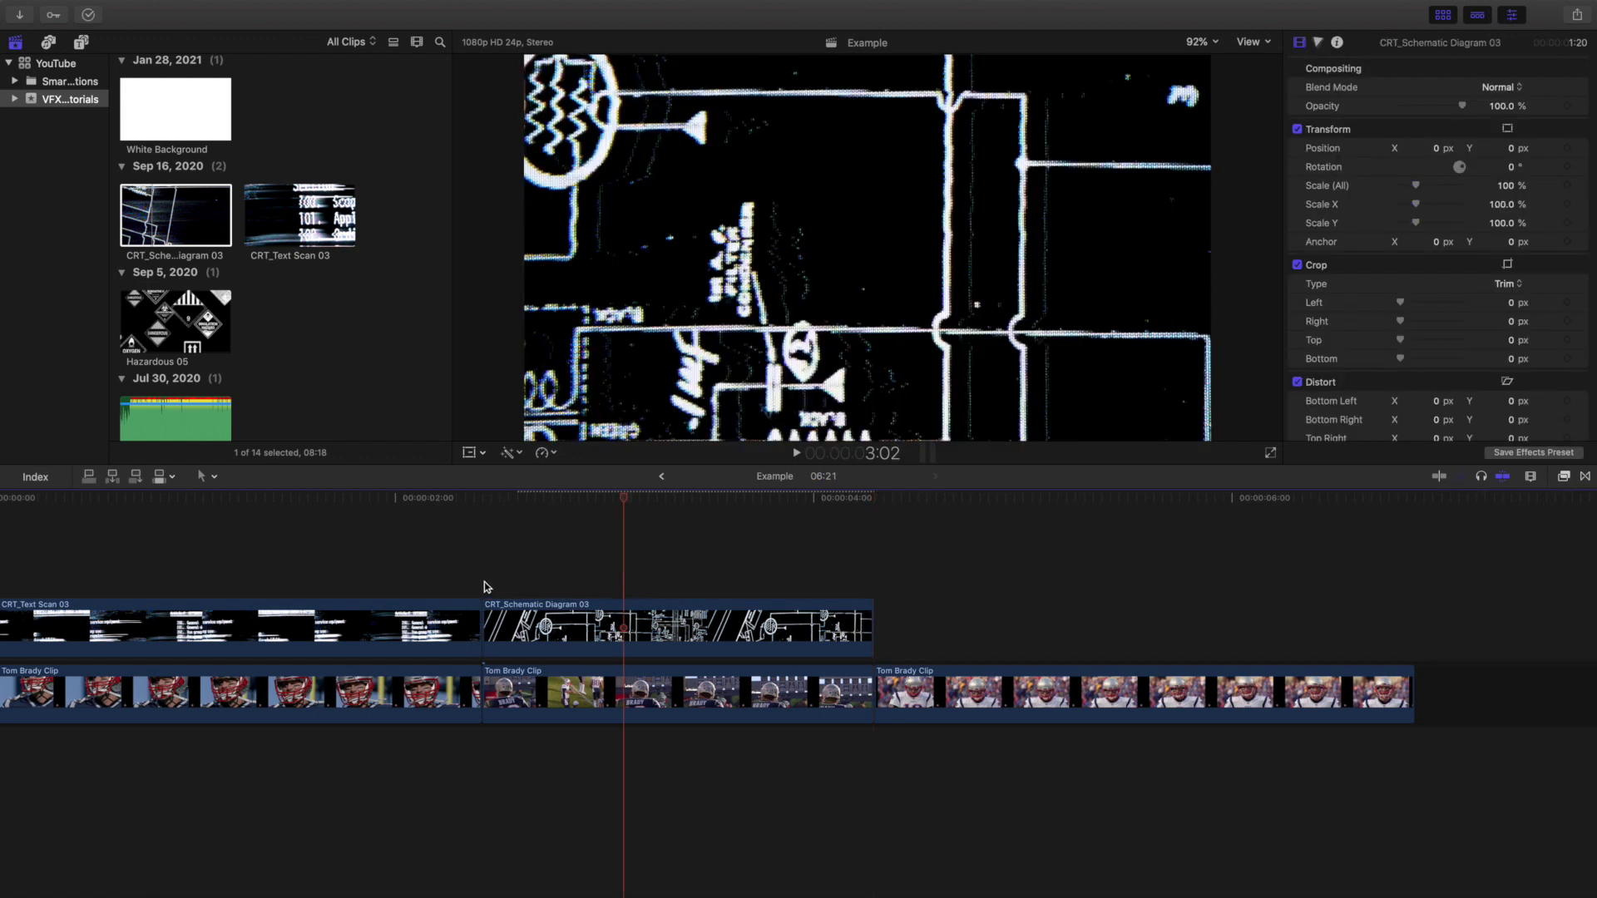
key(space)
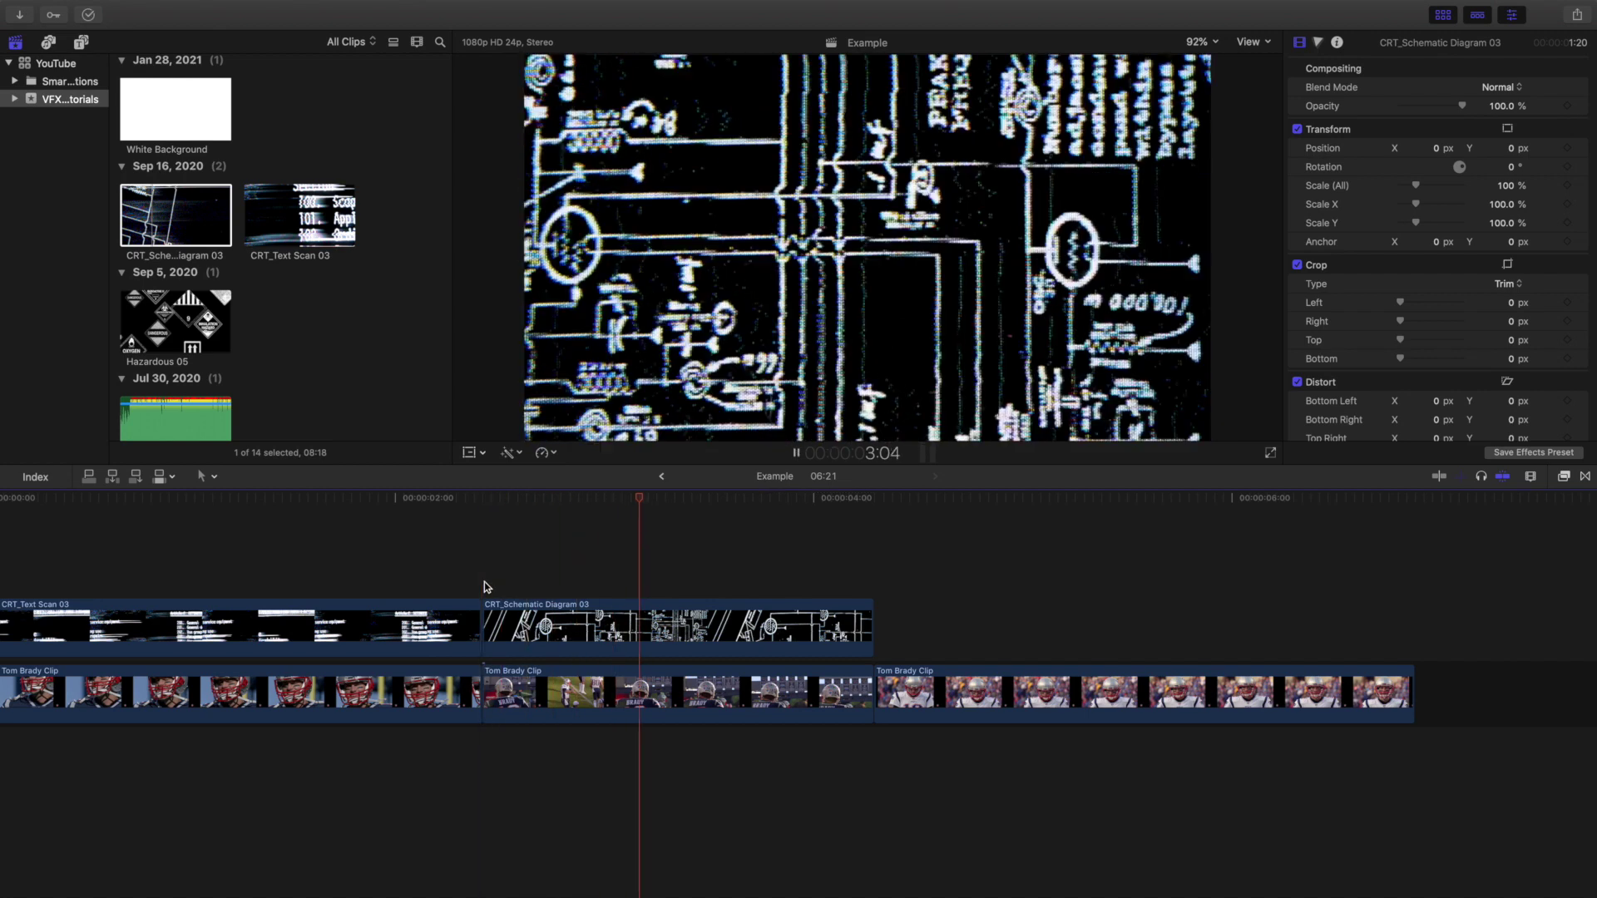
click(616, 627)
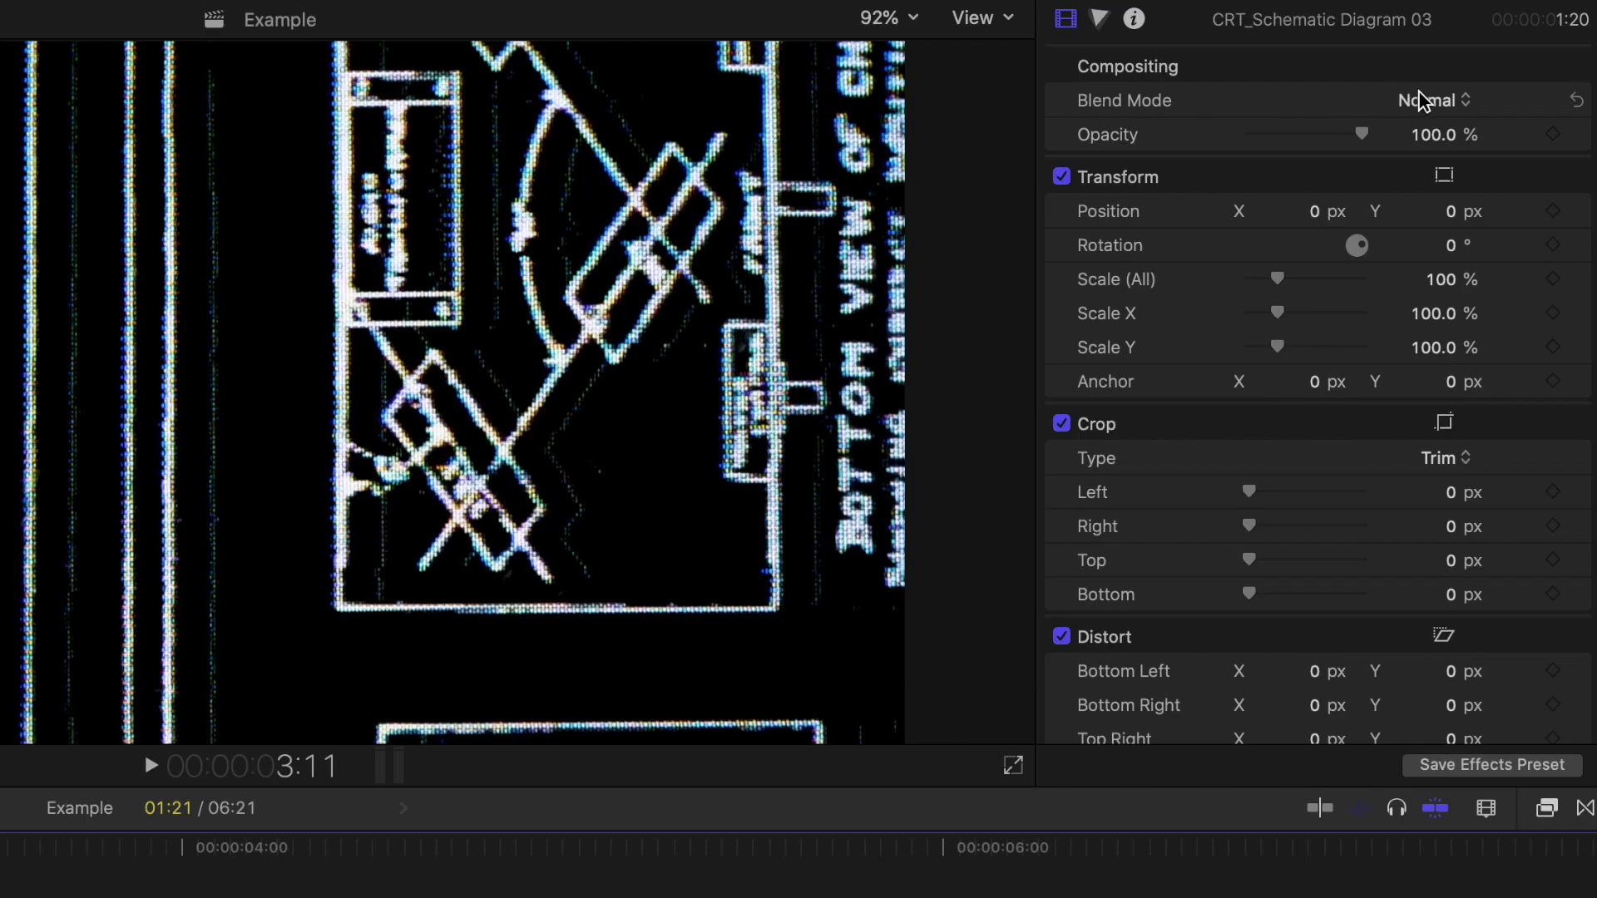
Set CRT_Schematic Diagram 03's blend mode to Screen and play back both overlays
click(1499, 88)
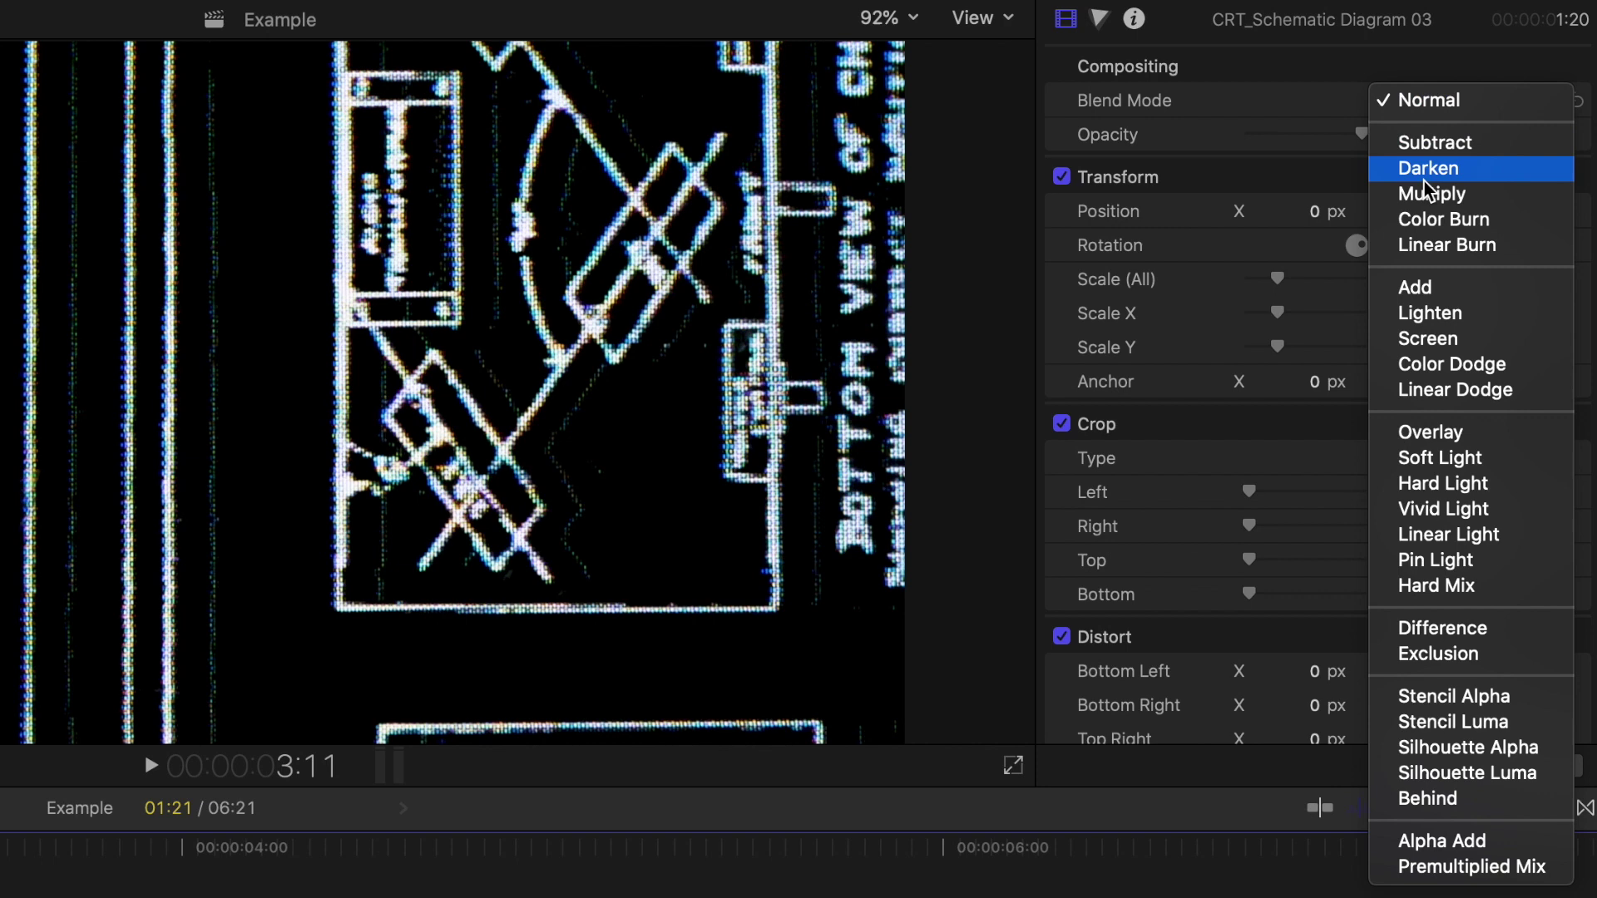
click(1442, 341)
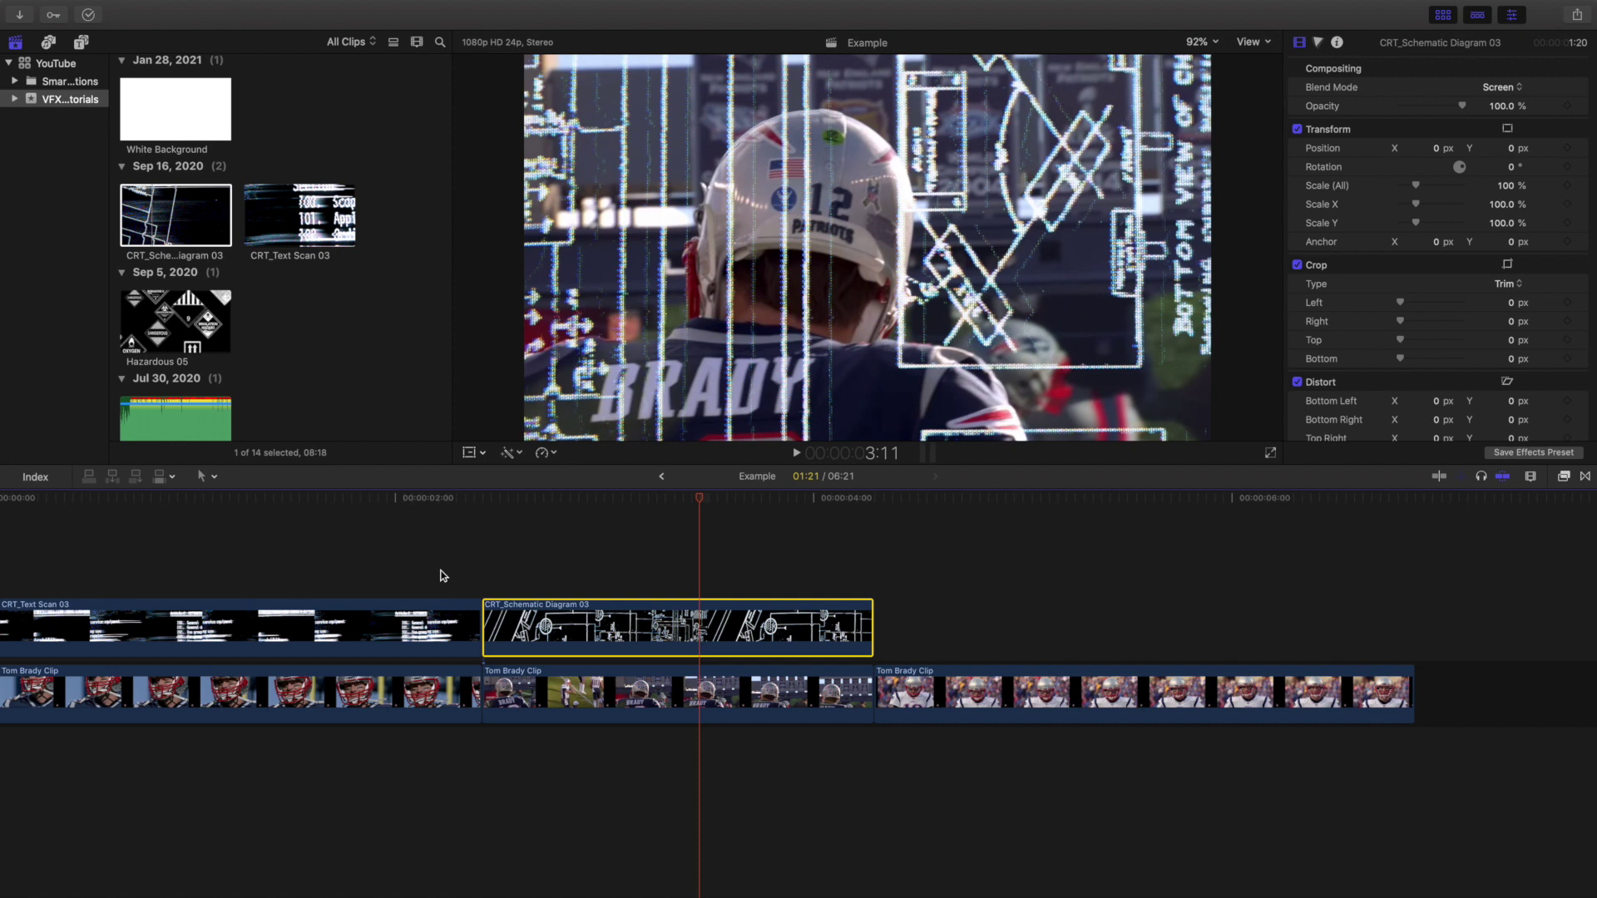
click(429, 576)
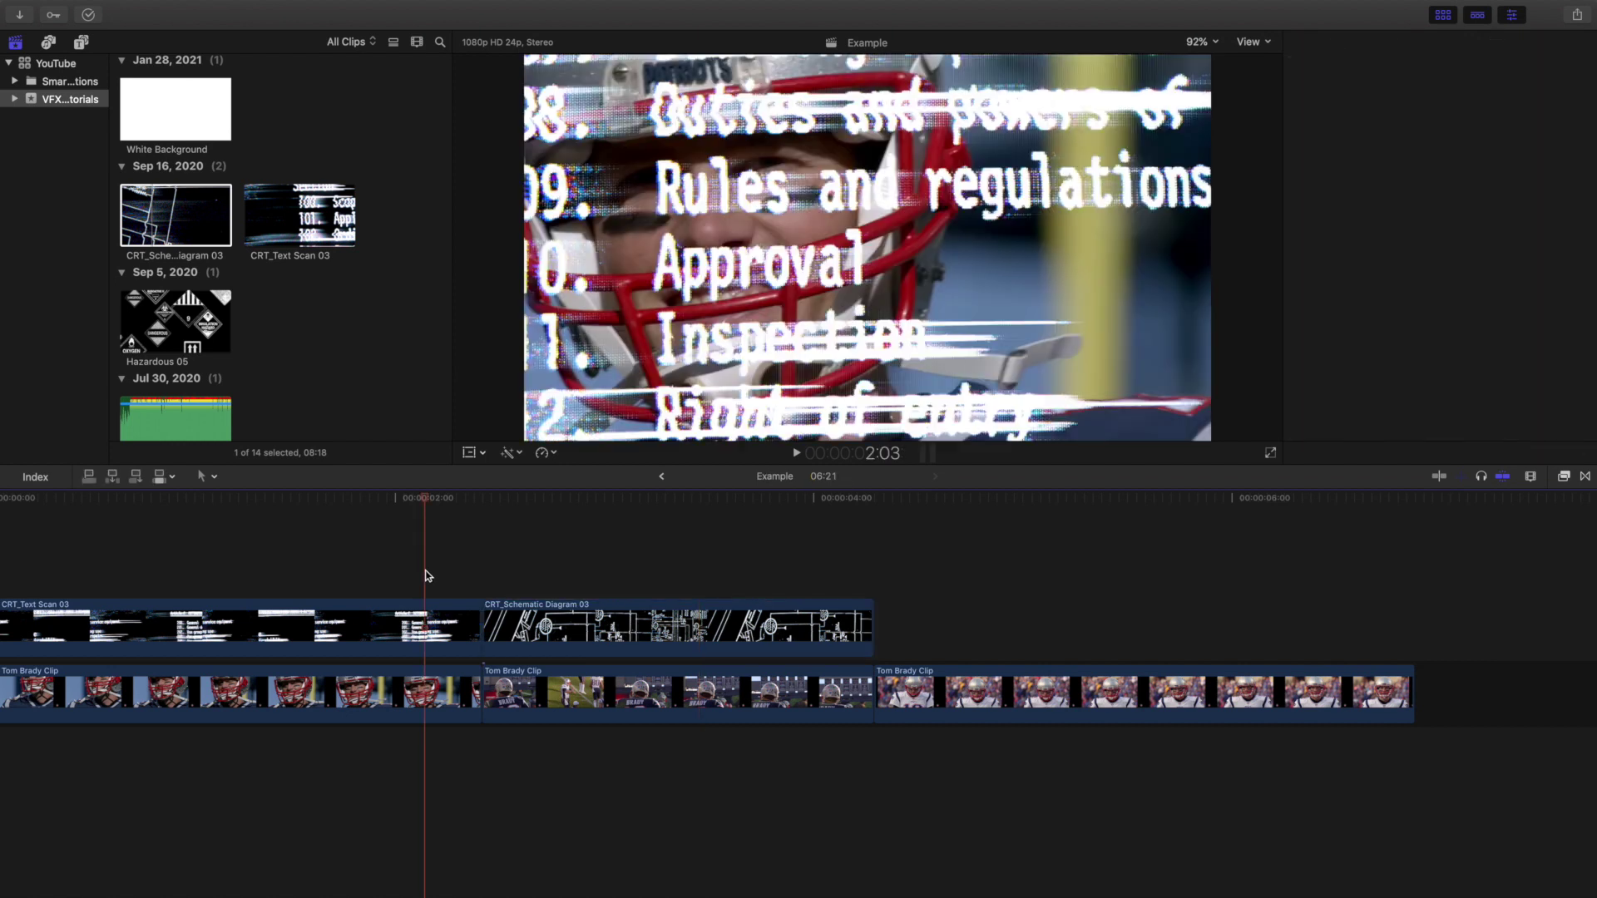
key(space)
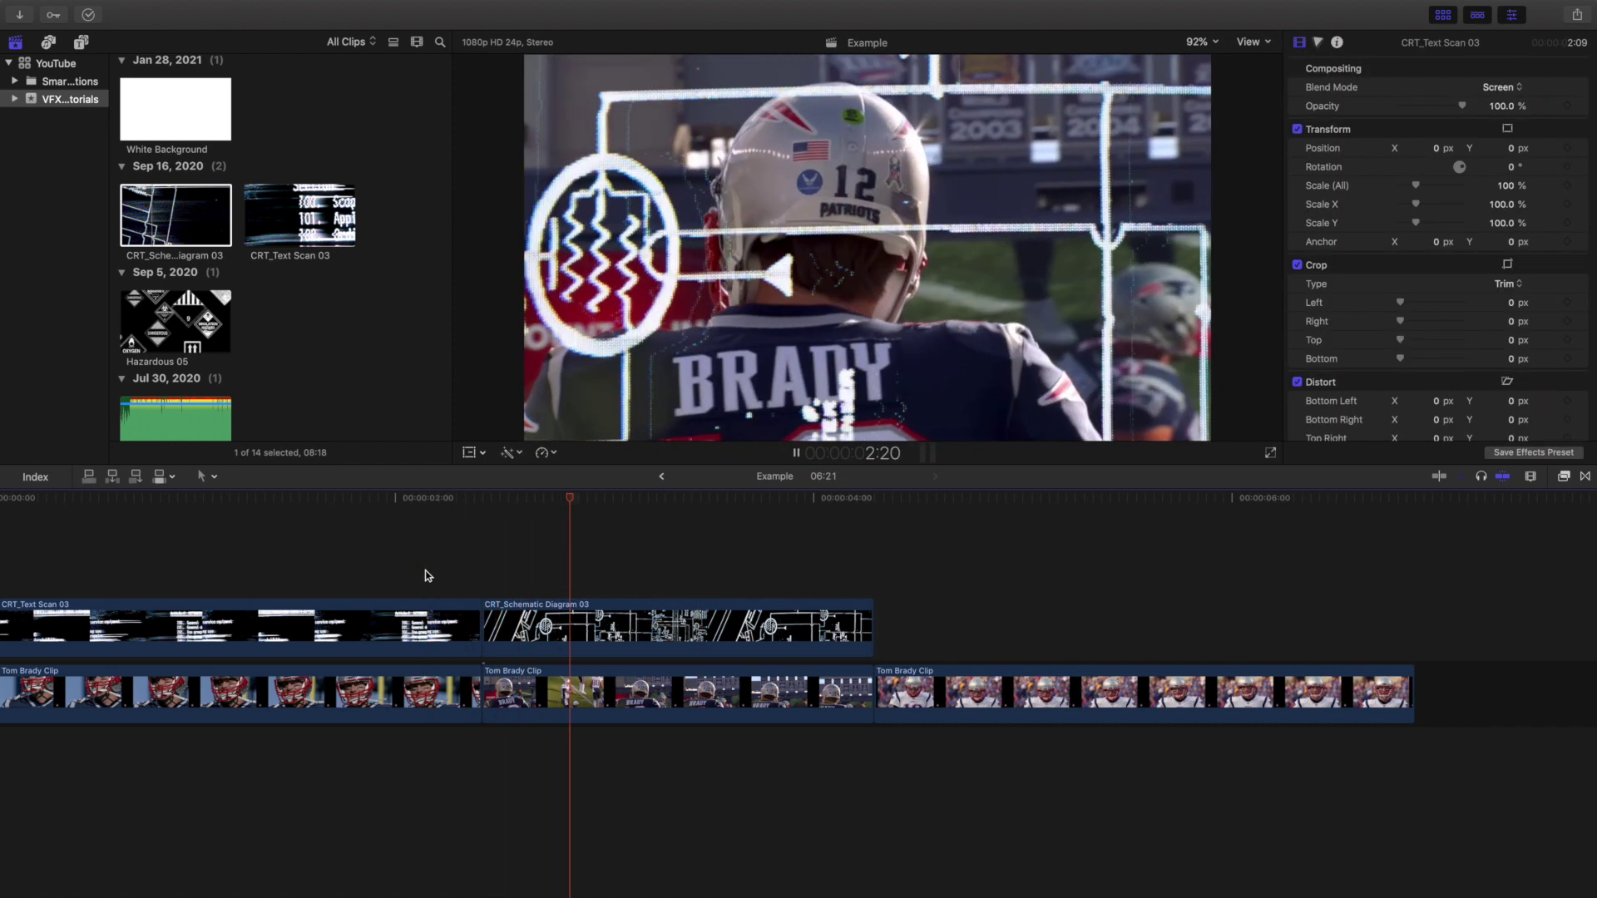
scroll(870, 623, right, 5)
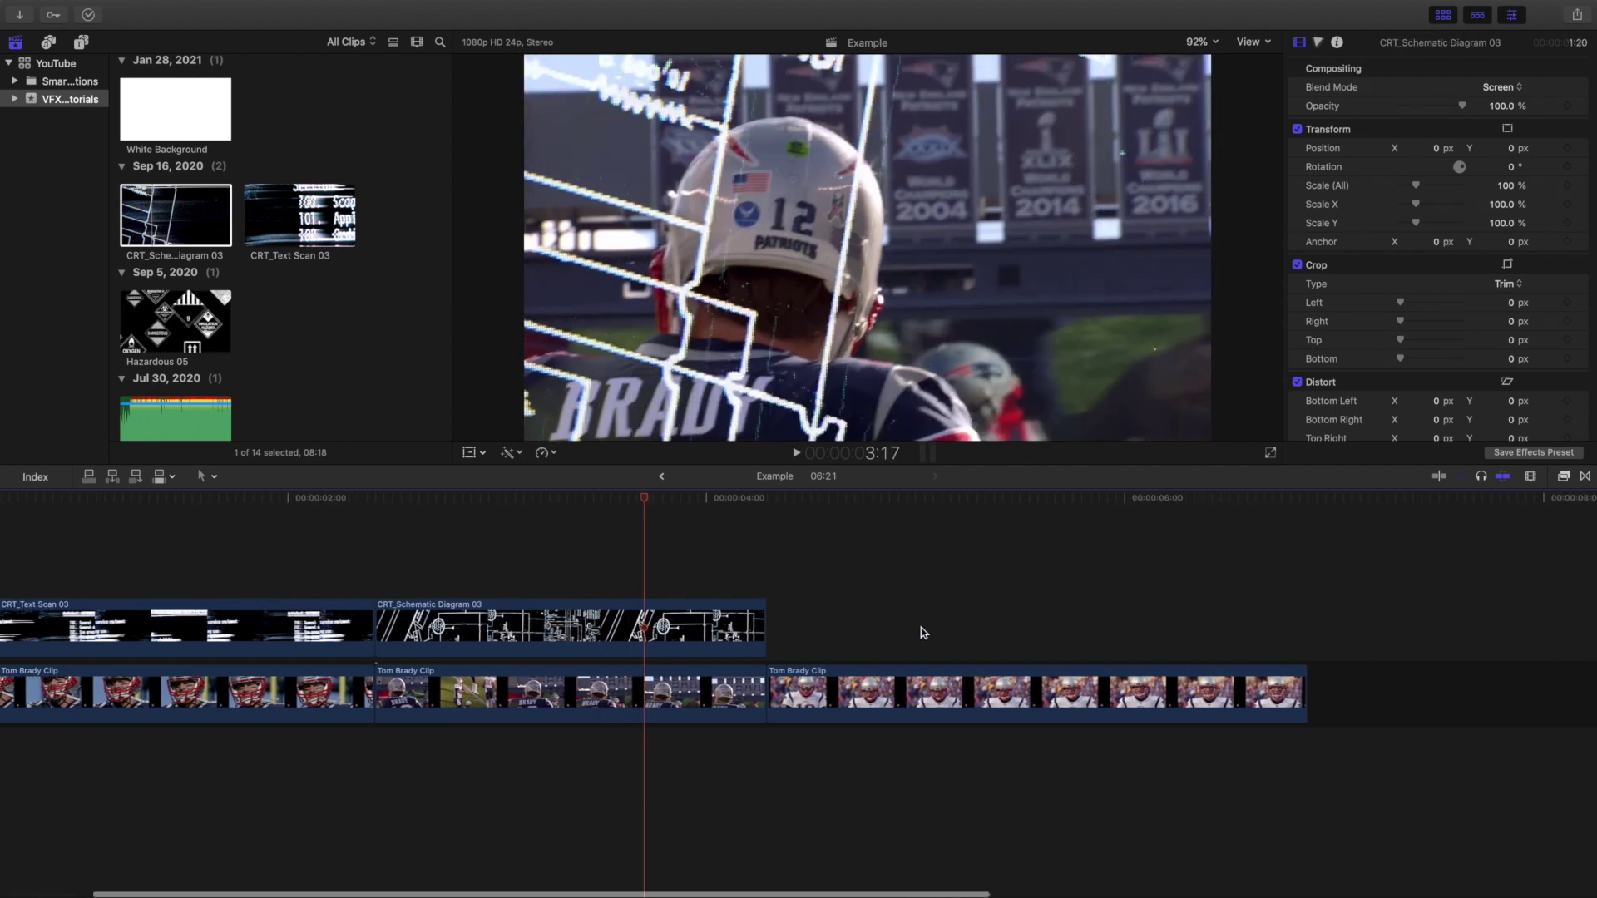
Add Hazardous 05 after the schematic and trim off the part past the football footage
click(167, 320)
drag(588, 570, 1214, 620)
click(1259, 588)
click(1255, 624)
key(super+b)
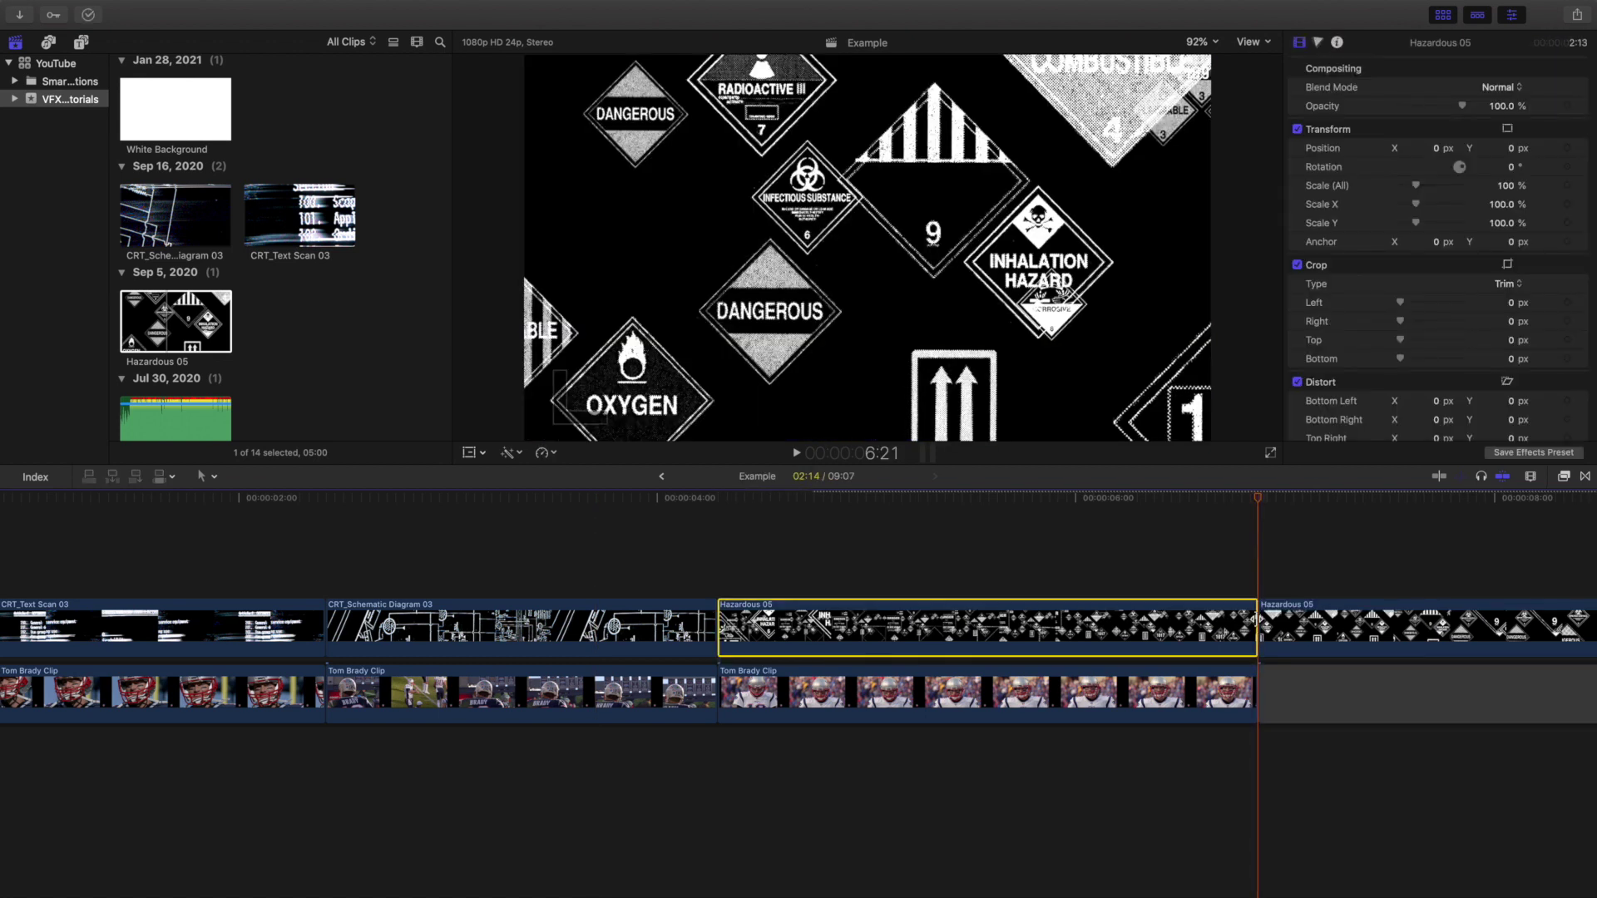
drag(1270, 588, 1299, 732)
key(Delete)
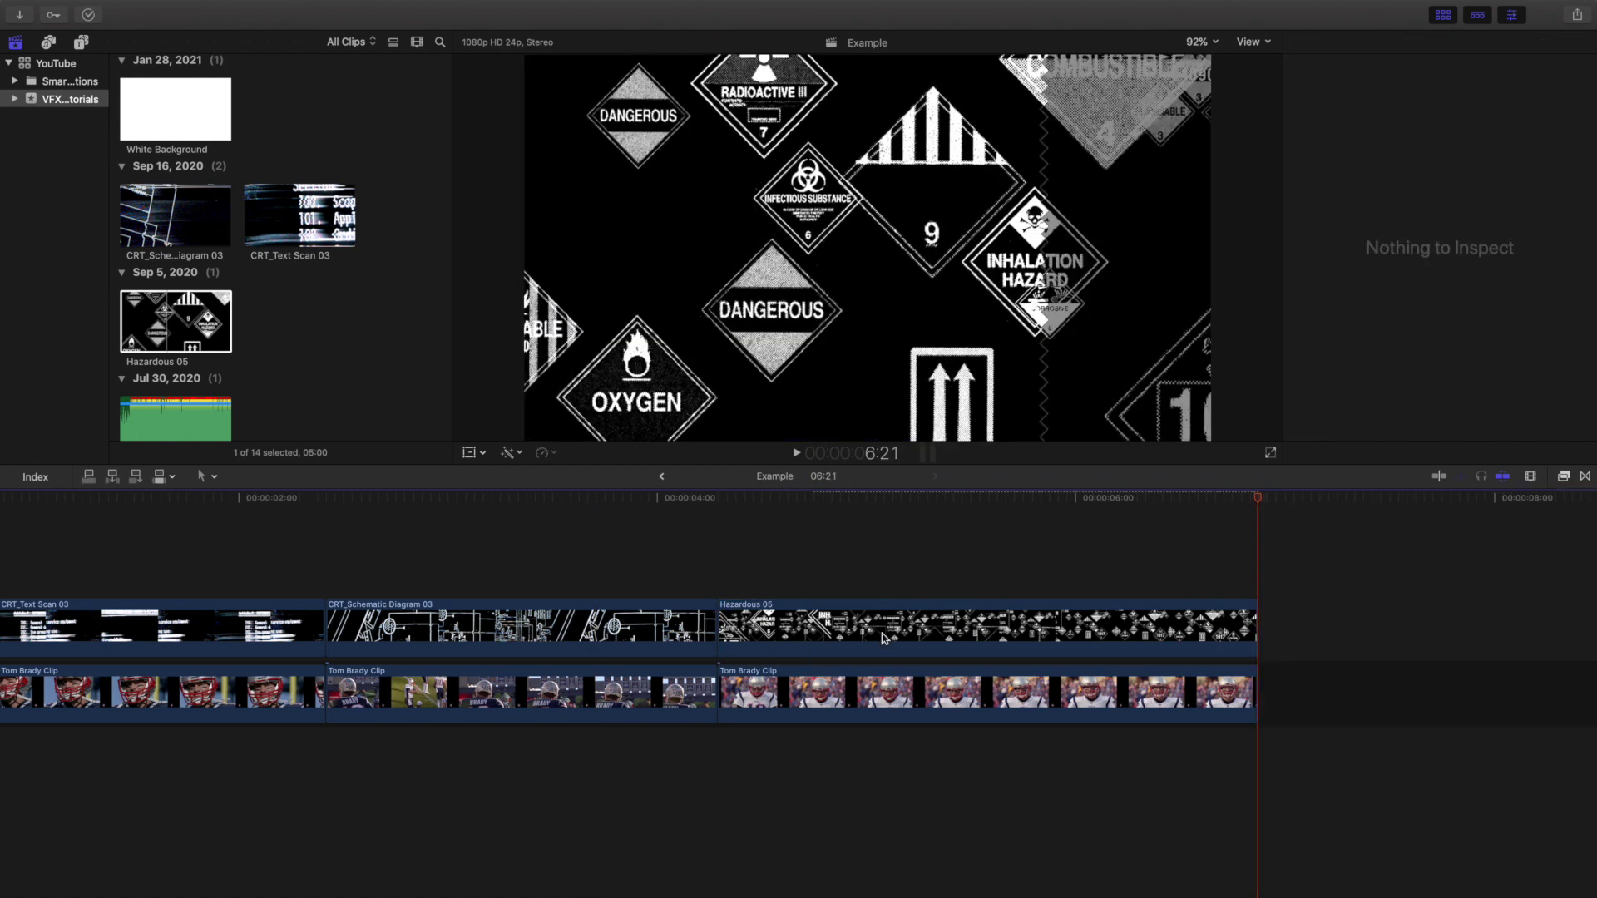
Play back the hazard section and set Hazardous 05's blend mode to Screen
click(720, 589)
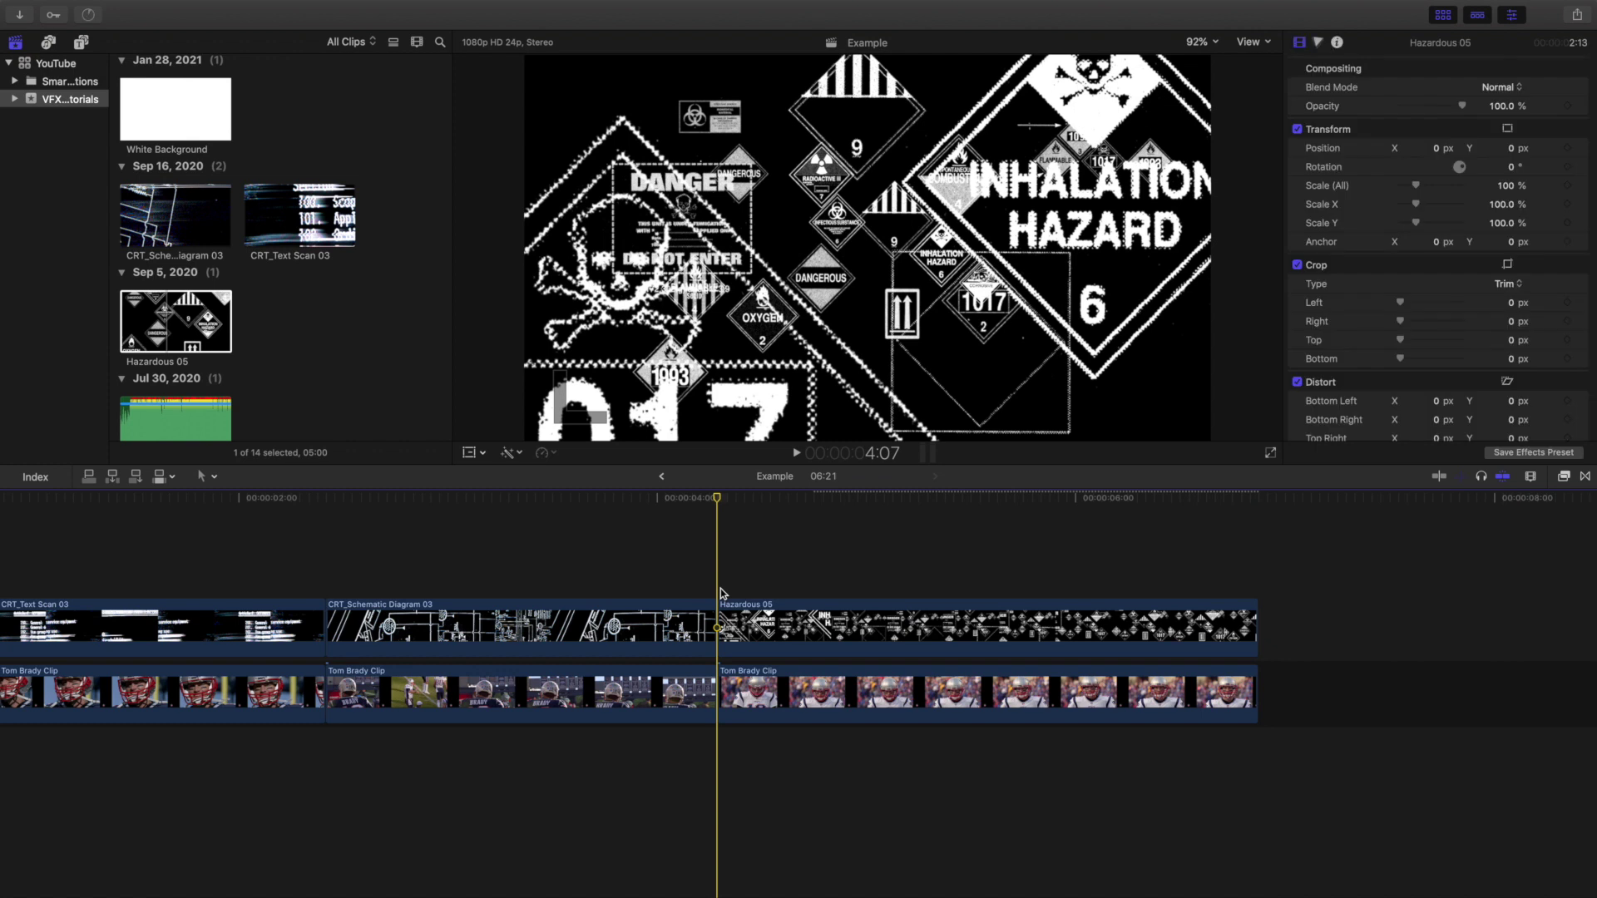
key(space)
click(801, 619)
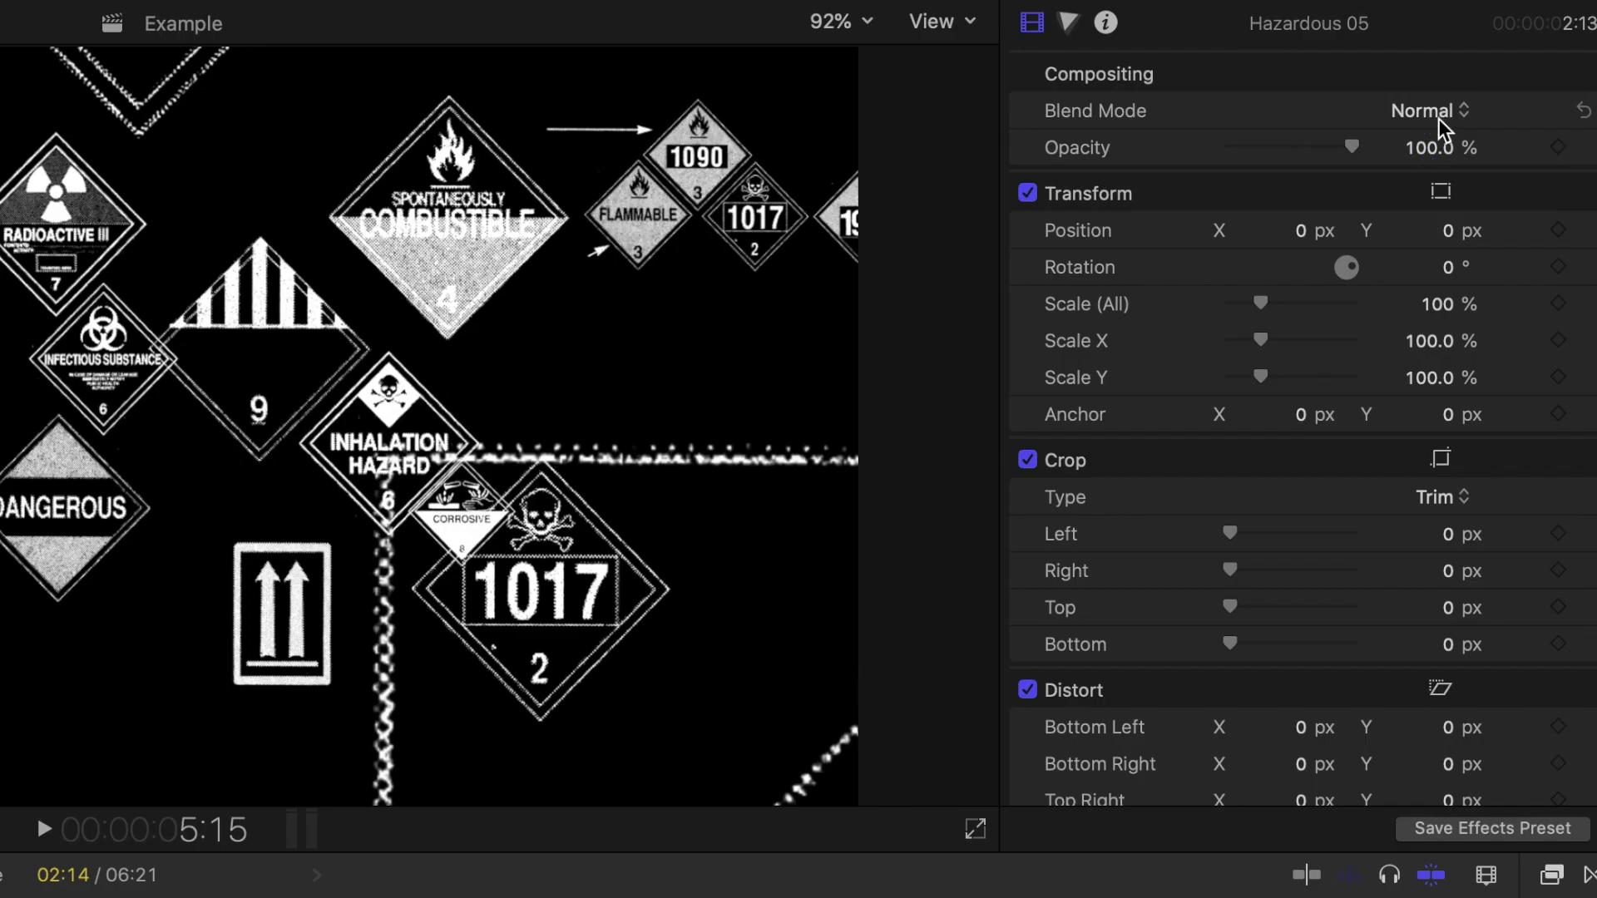
click(1510, 88)
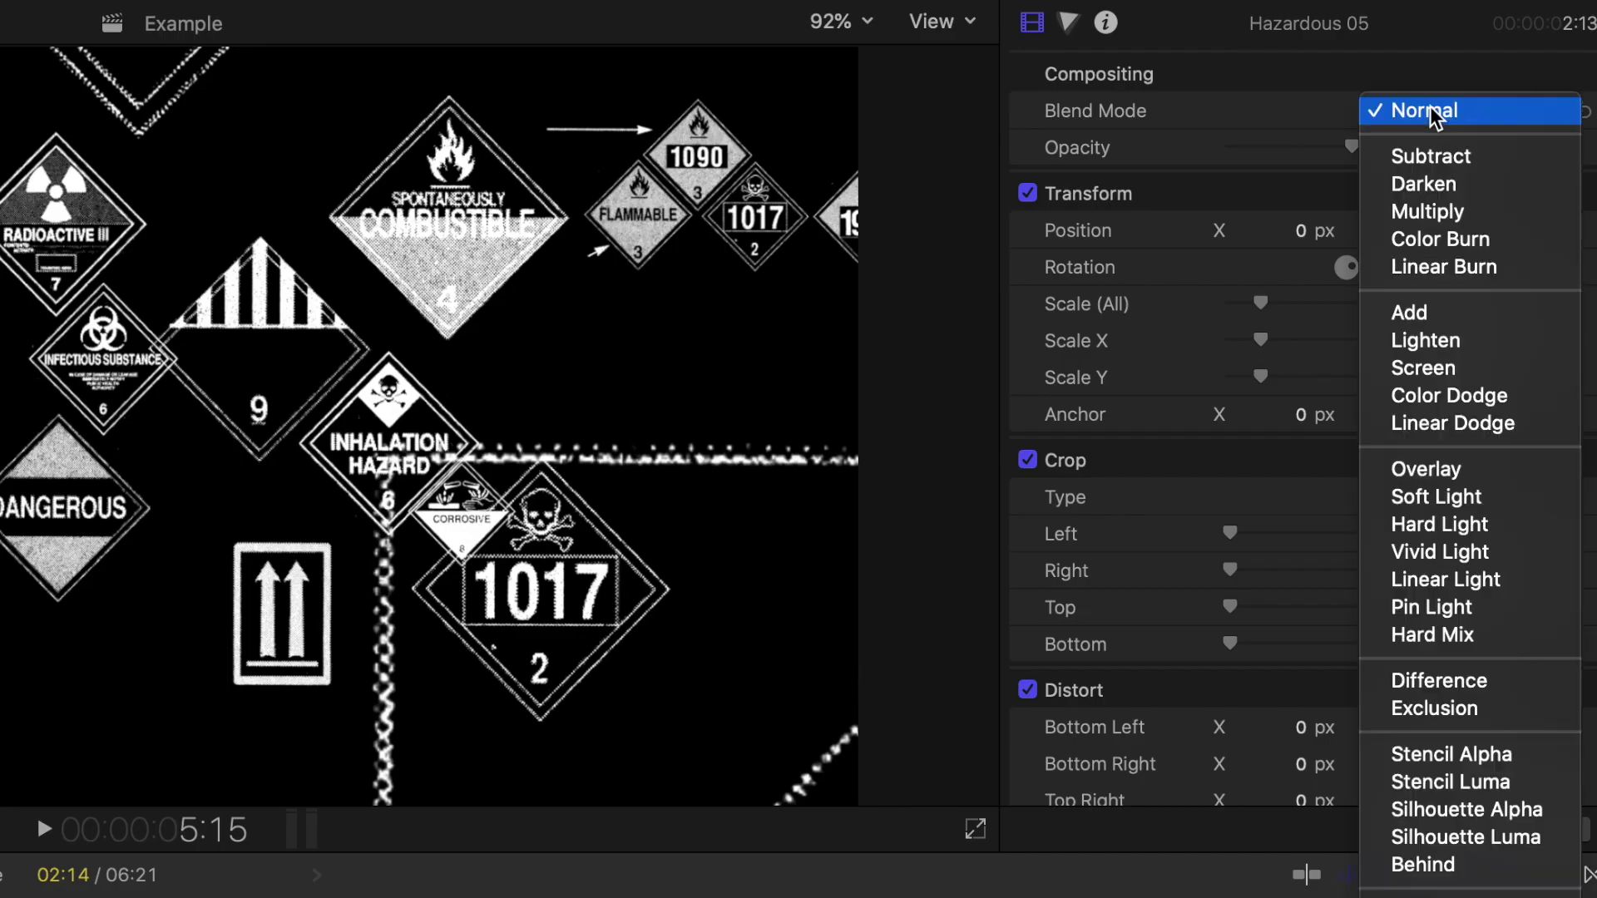
click(1455, 372)
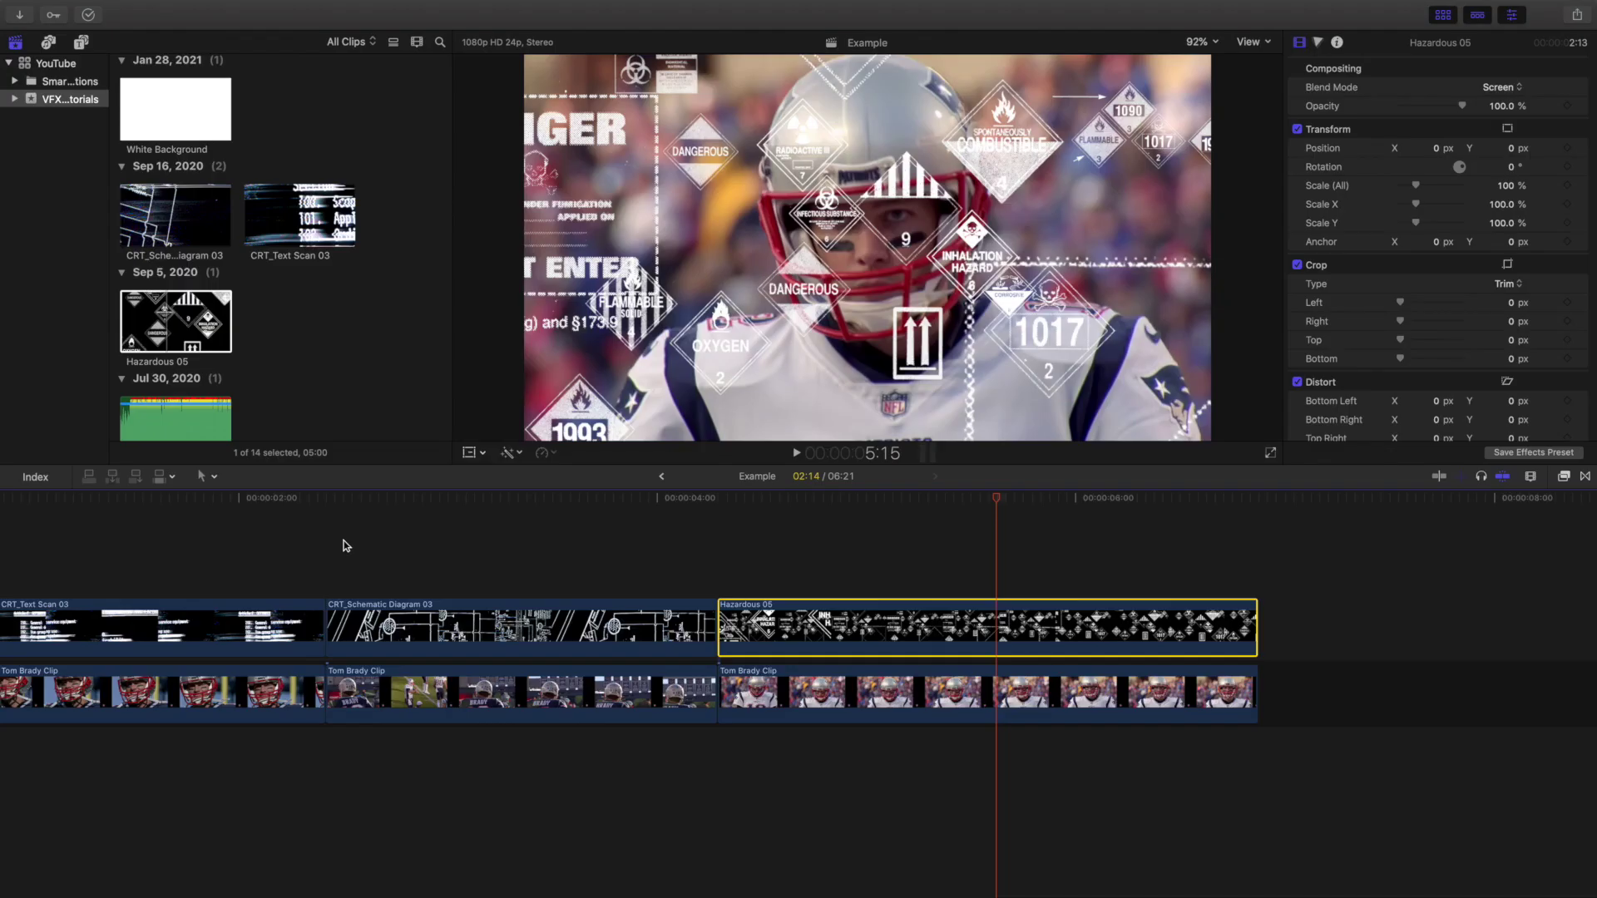
scroll(348, 543, left, 5)
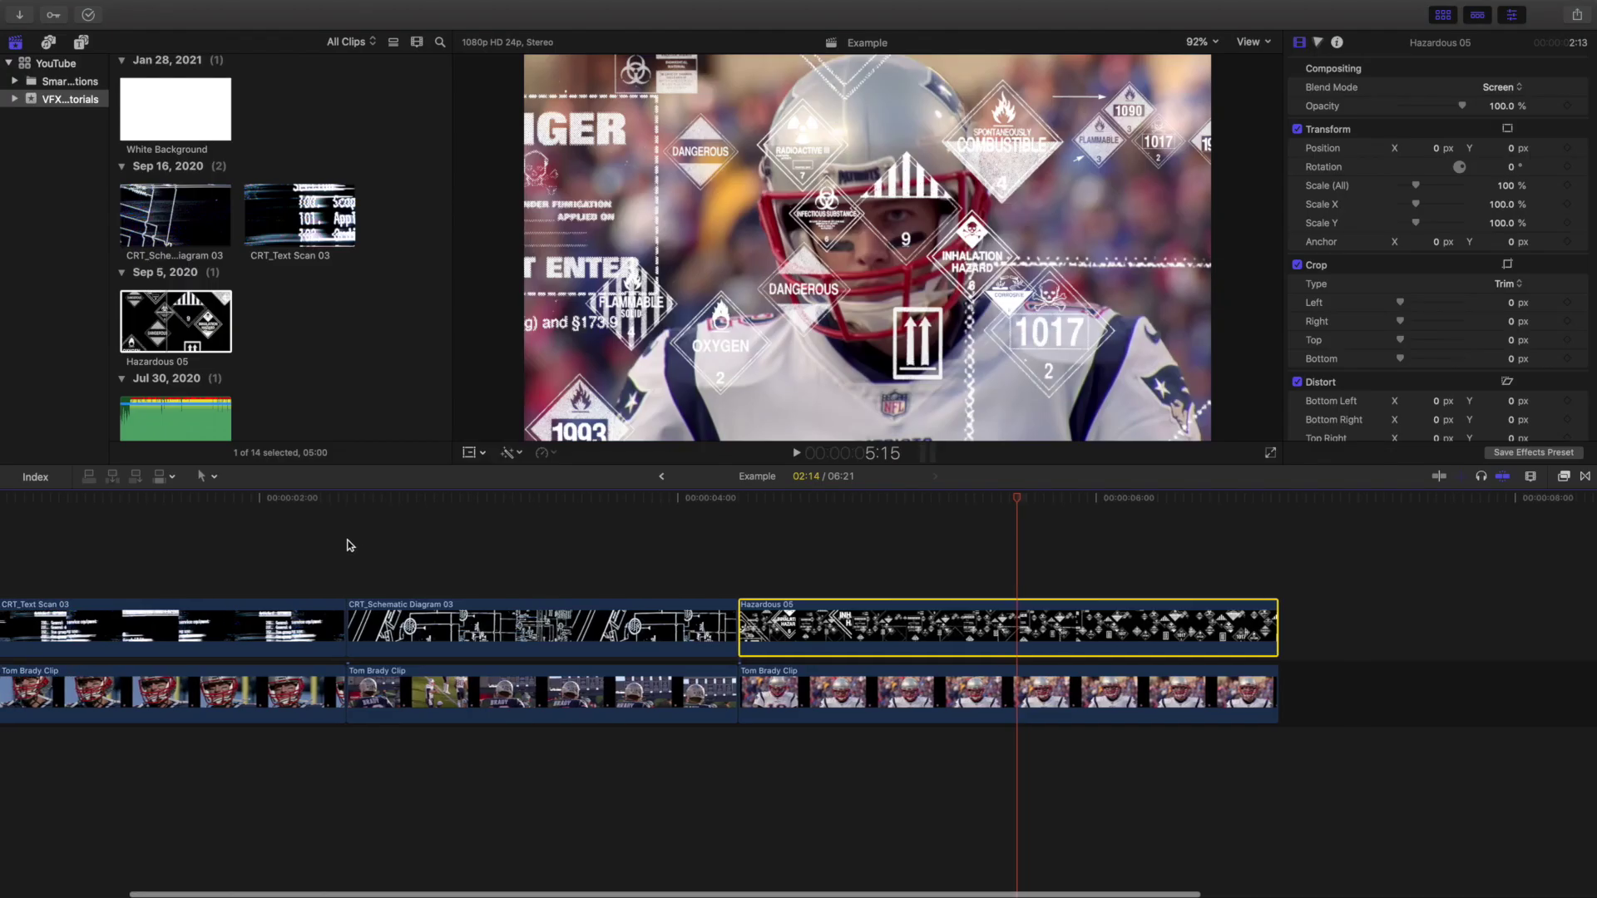
click(22, 562)
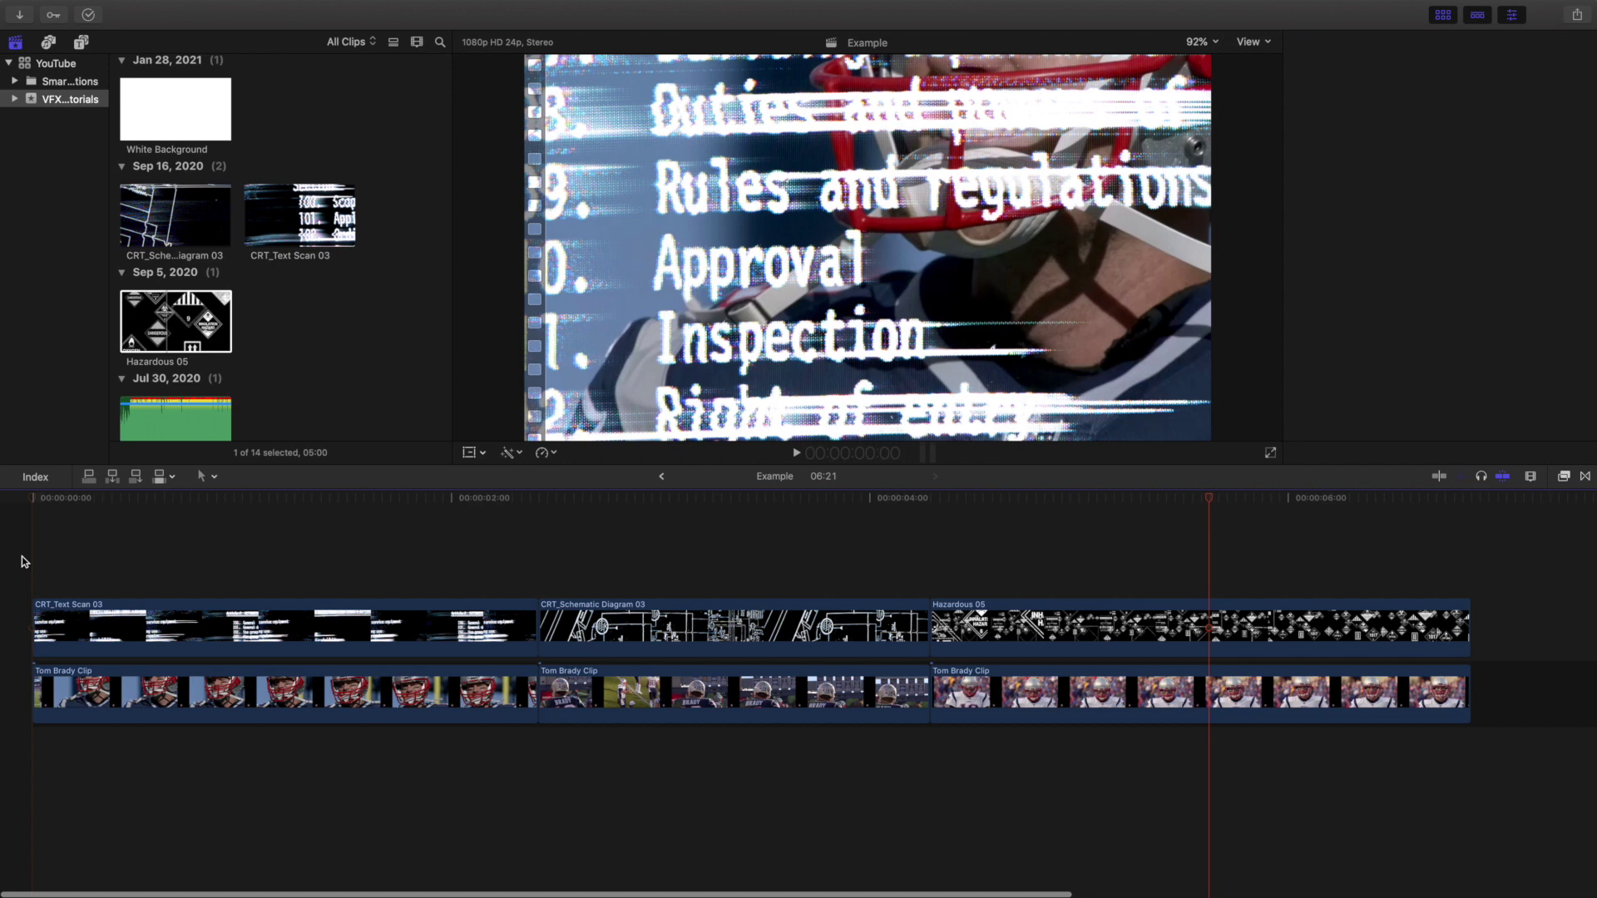
key(super+minus)
key(super+minus)
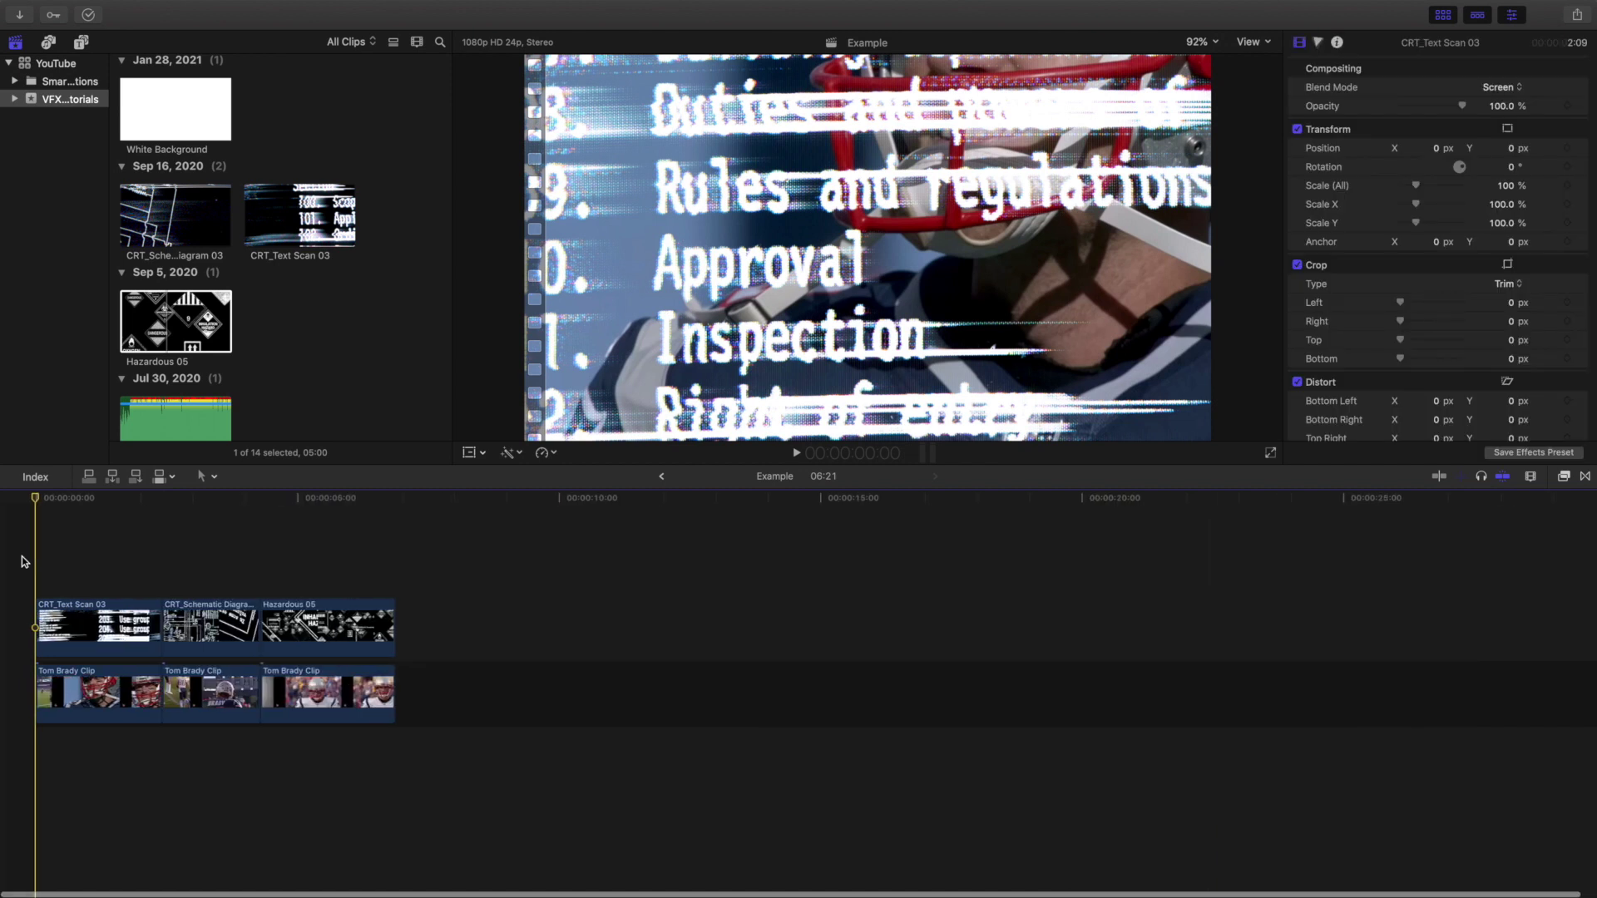
key(super+equal)
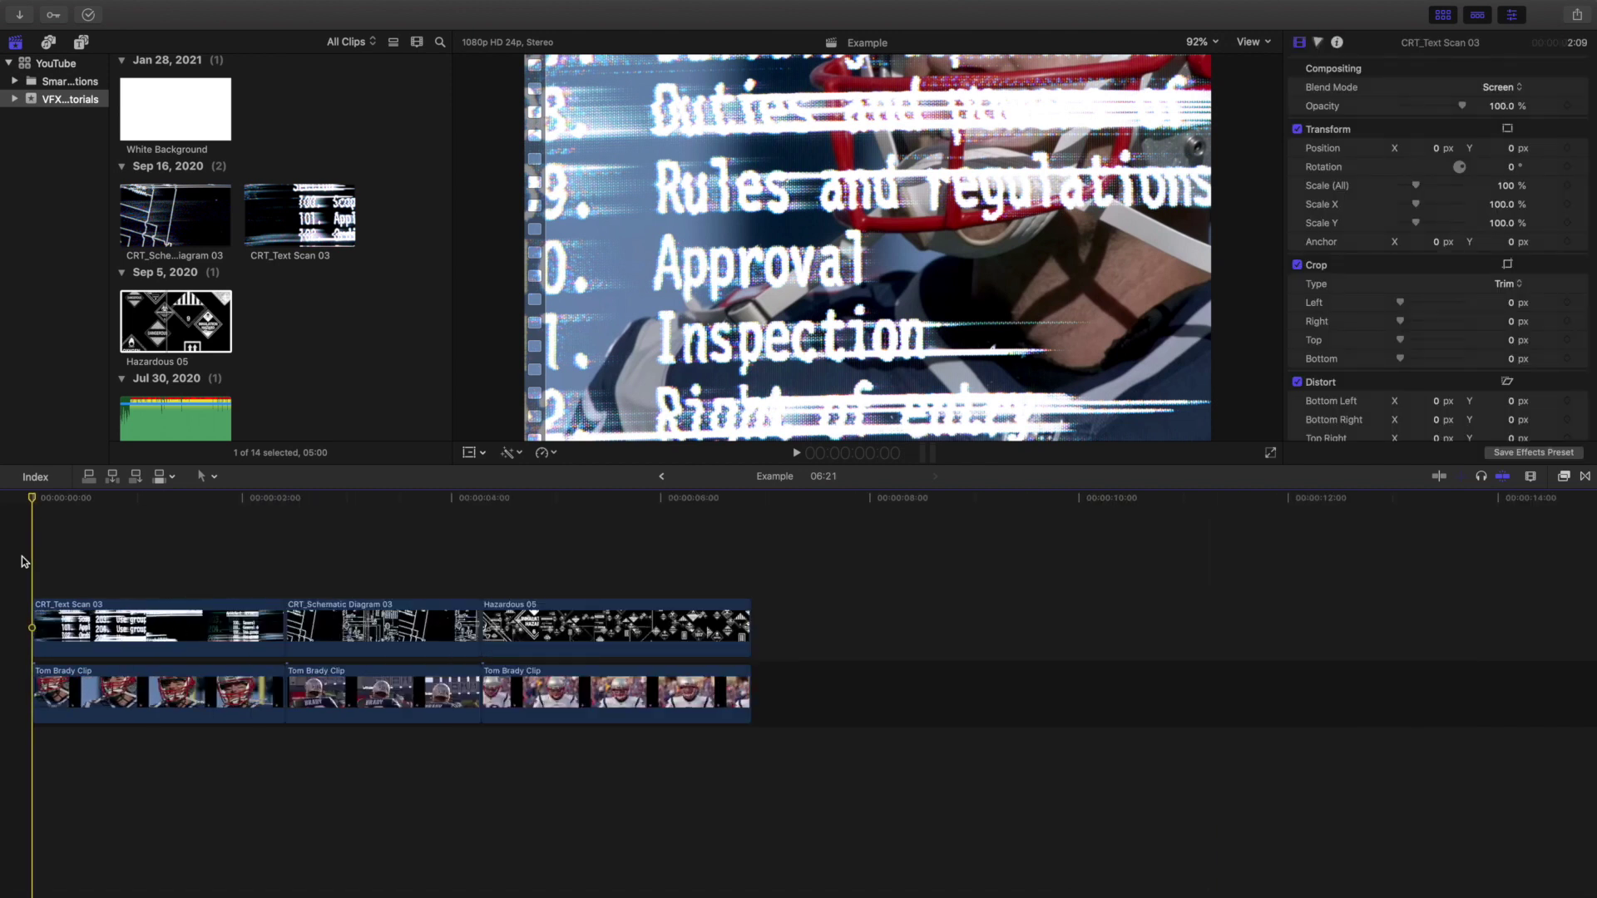
key(space)
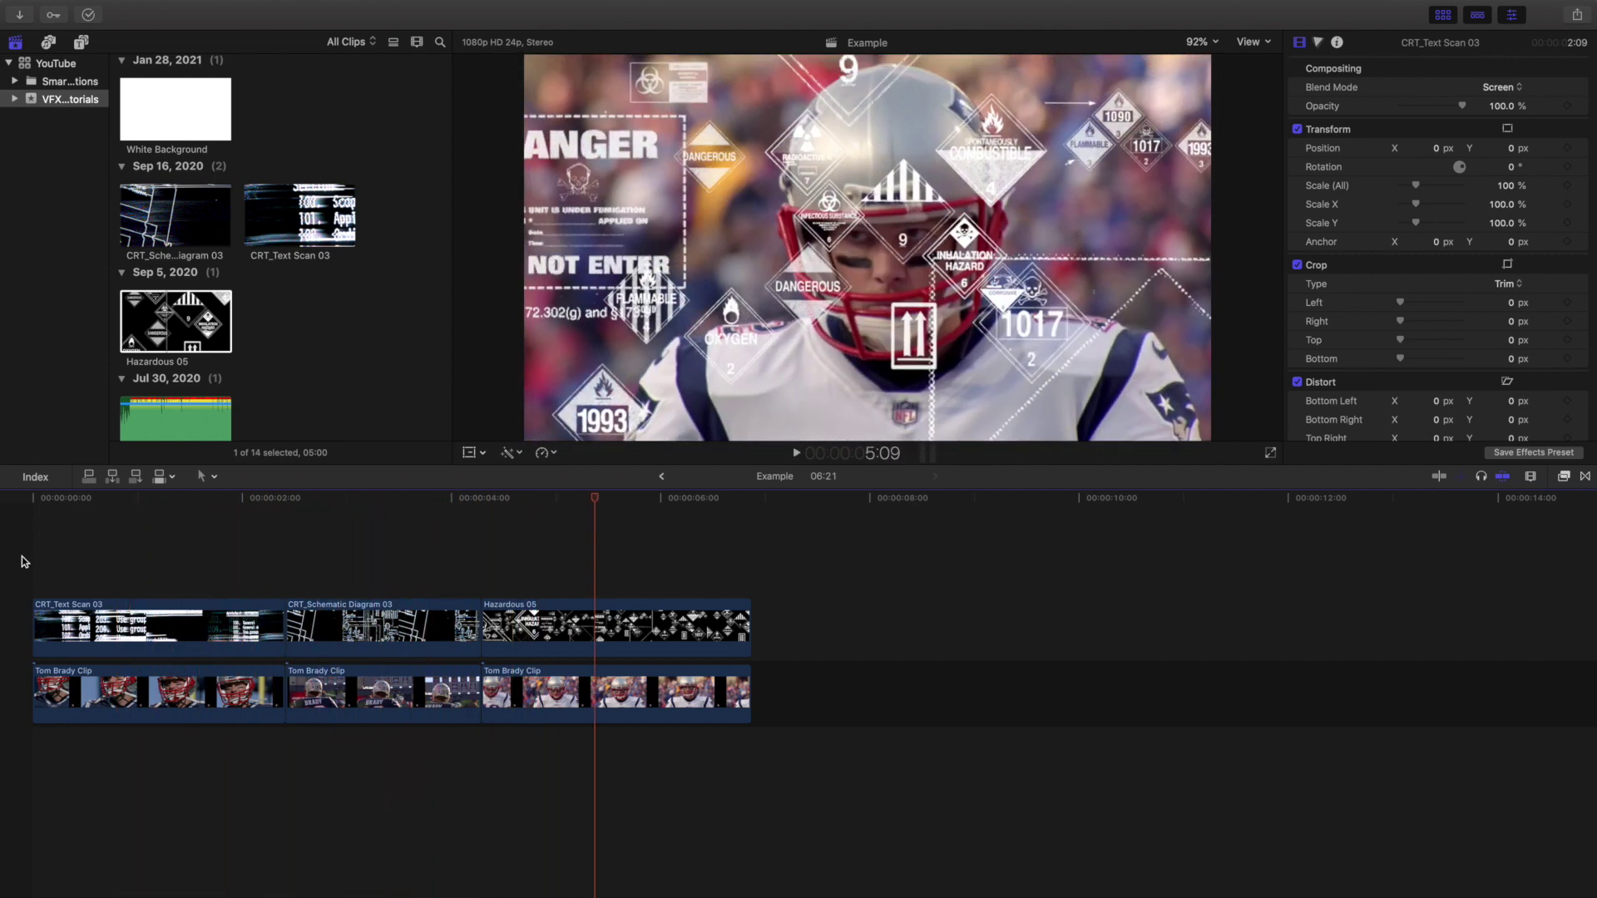
key(space)
key(Home)
key(space)
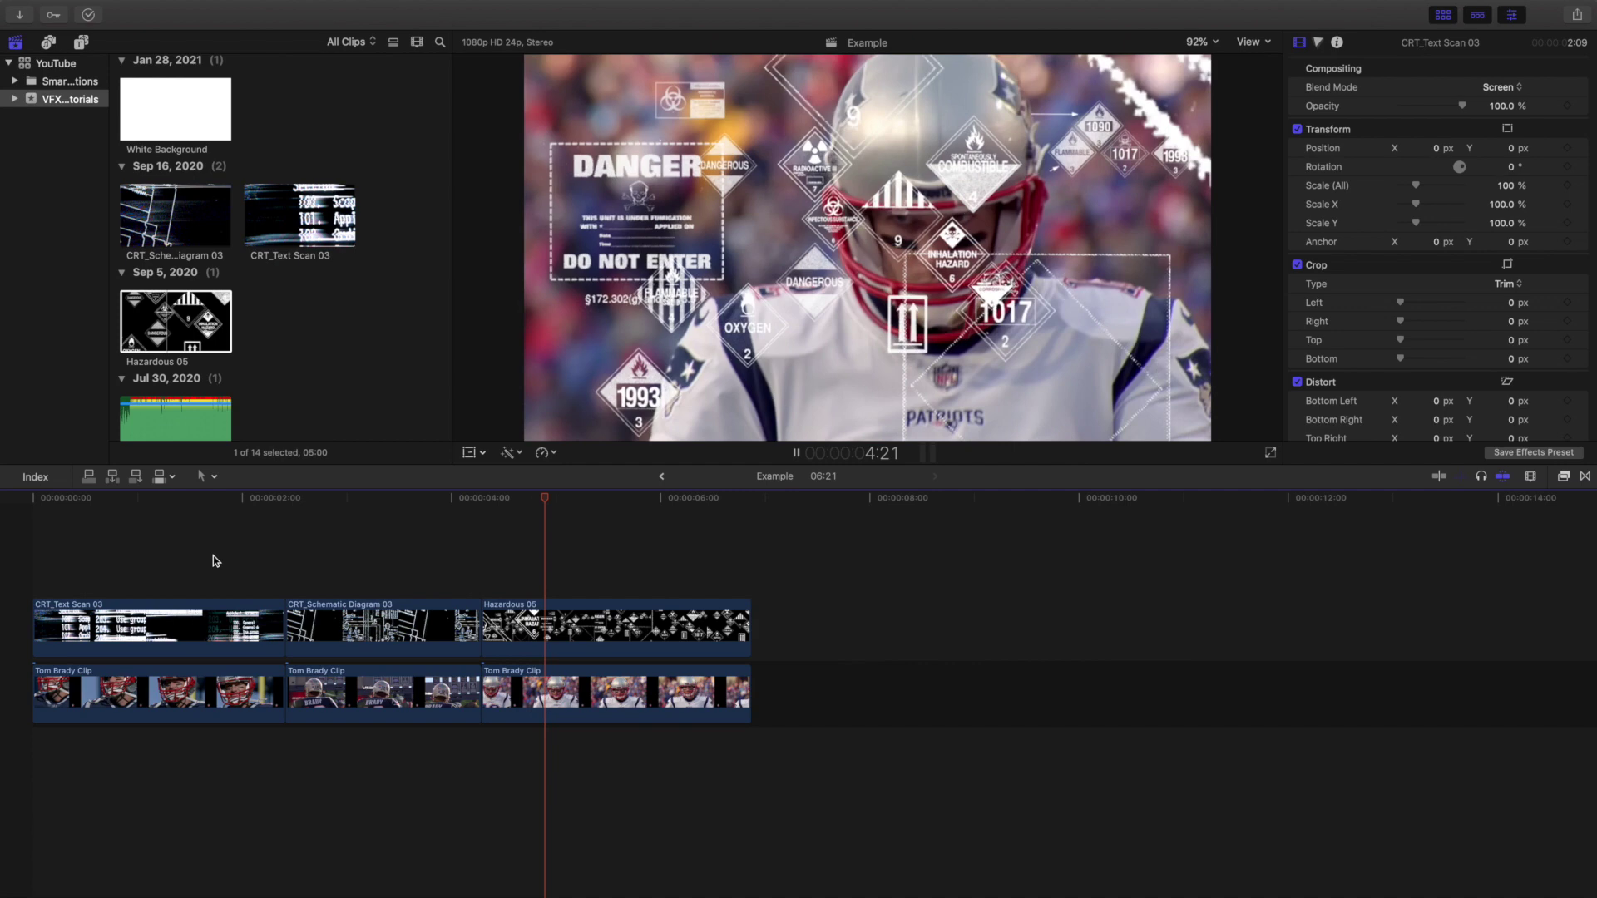
key(space)
key(Home)
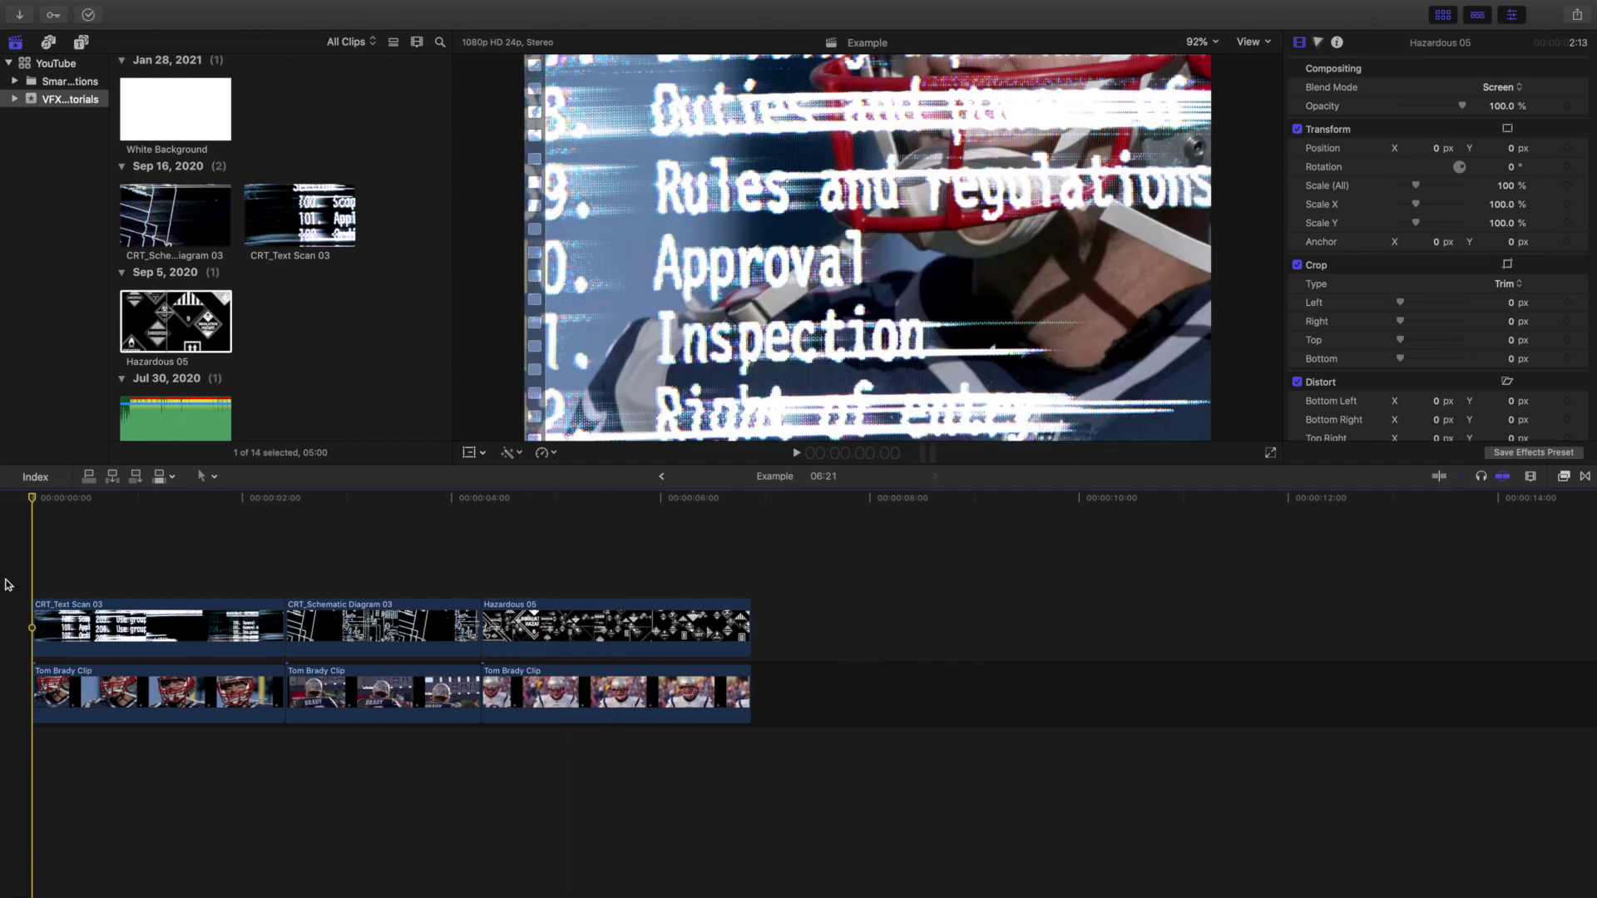
key(space)
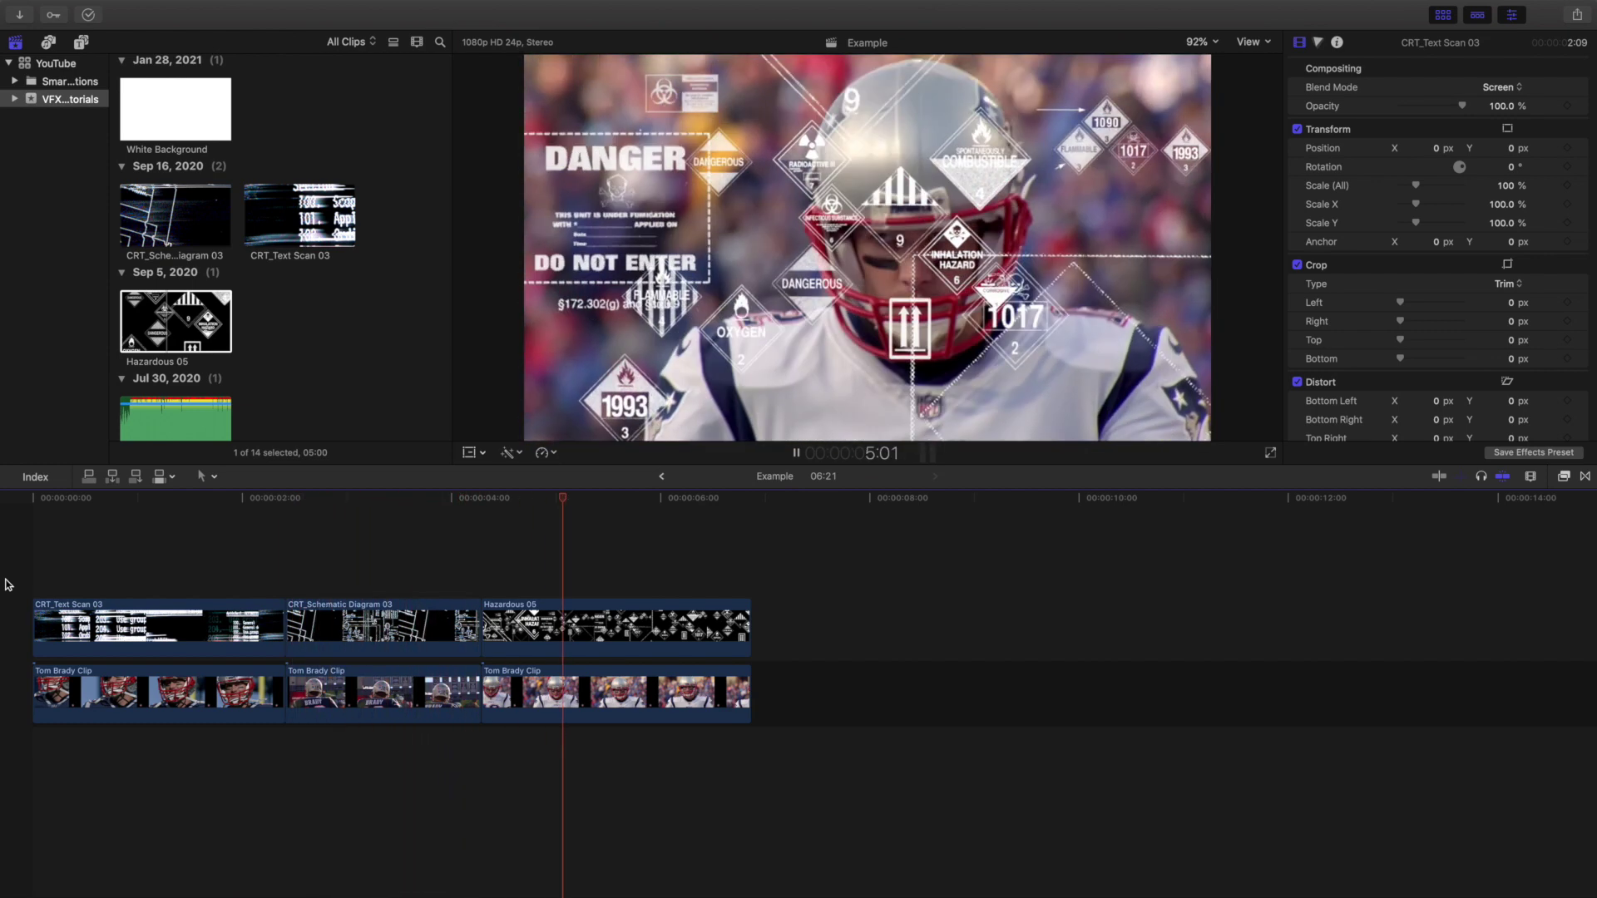
key(space)
key(Home)
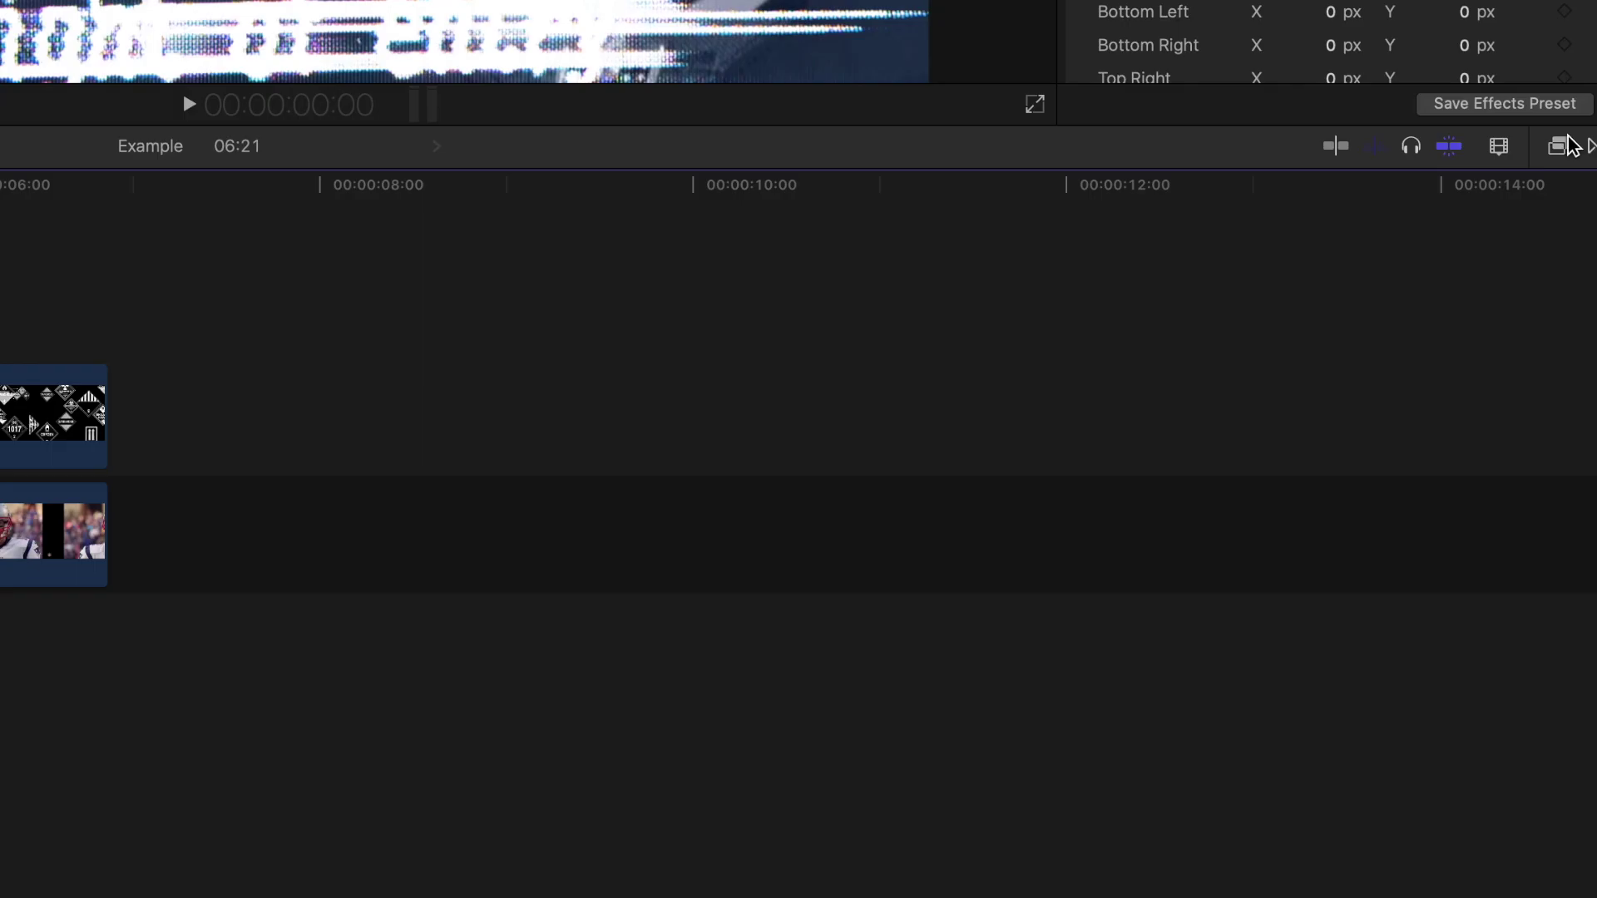
Search the video effects for 'tint' and apply Tint to the CRT_Text Scan 03 clip
click(1583, 479)
click(1047, 287)
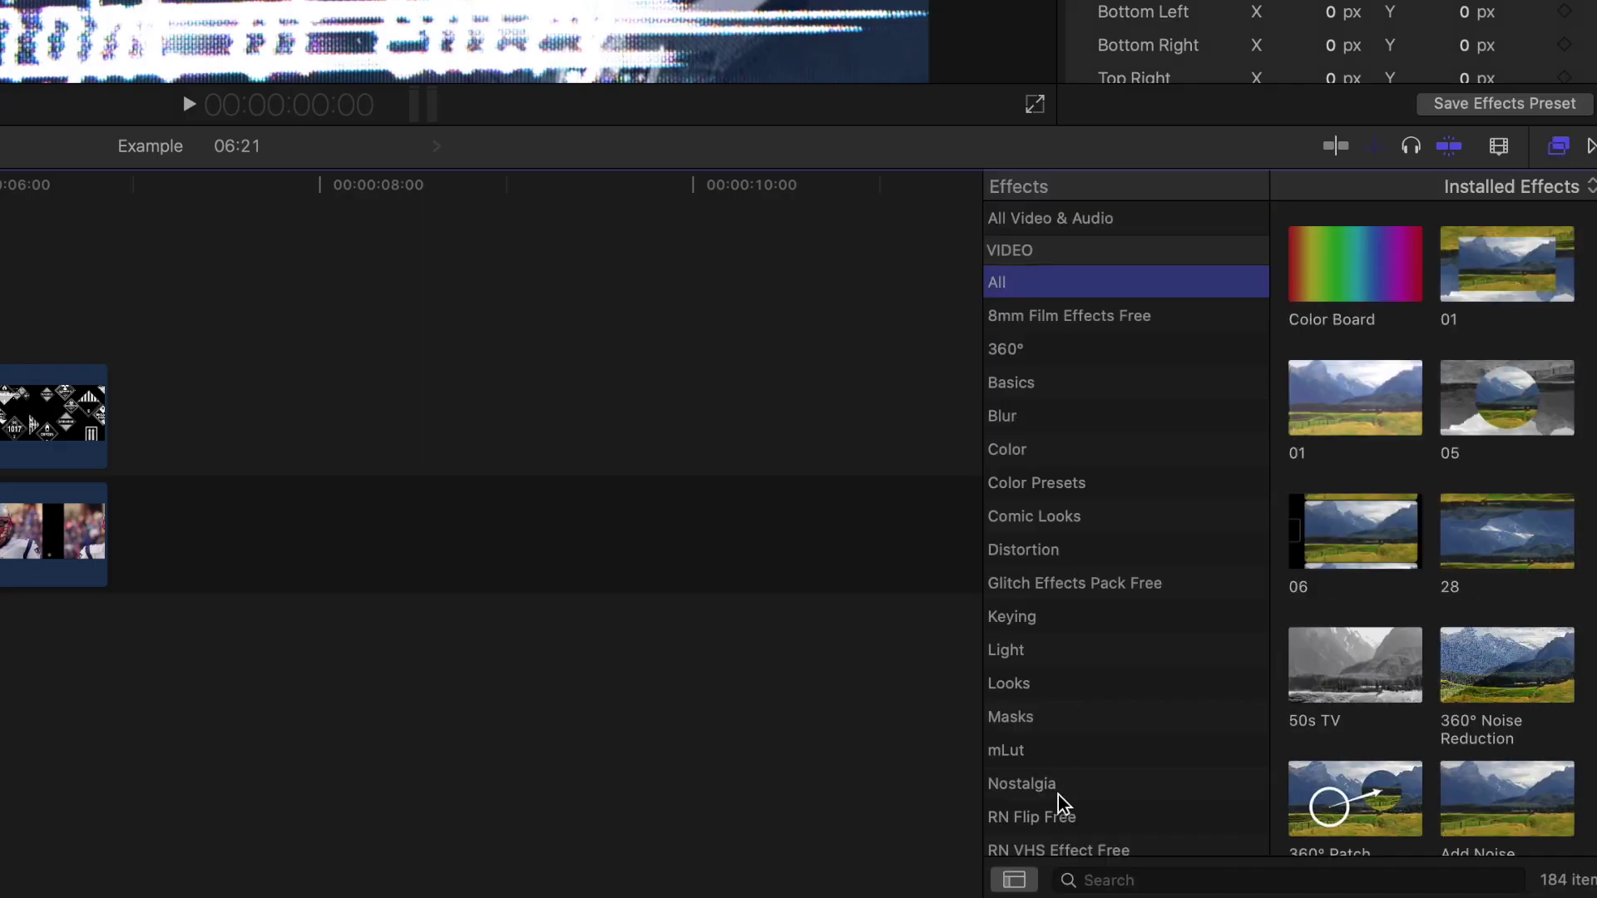
click(1122, 873)
text(tin)
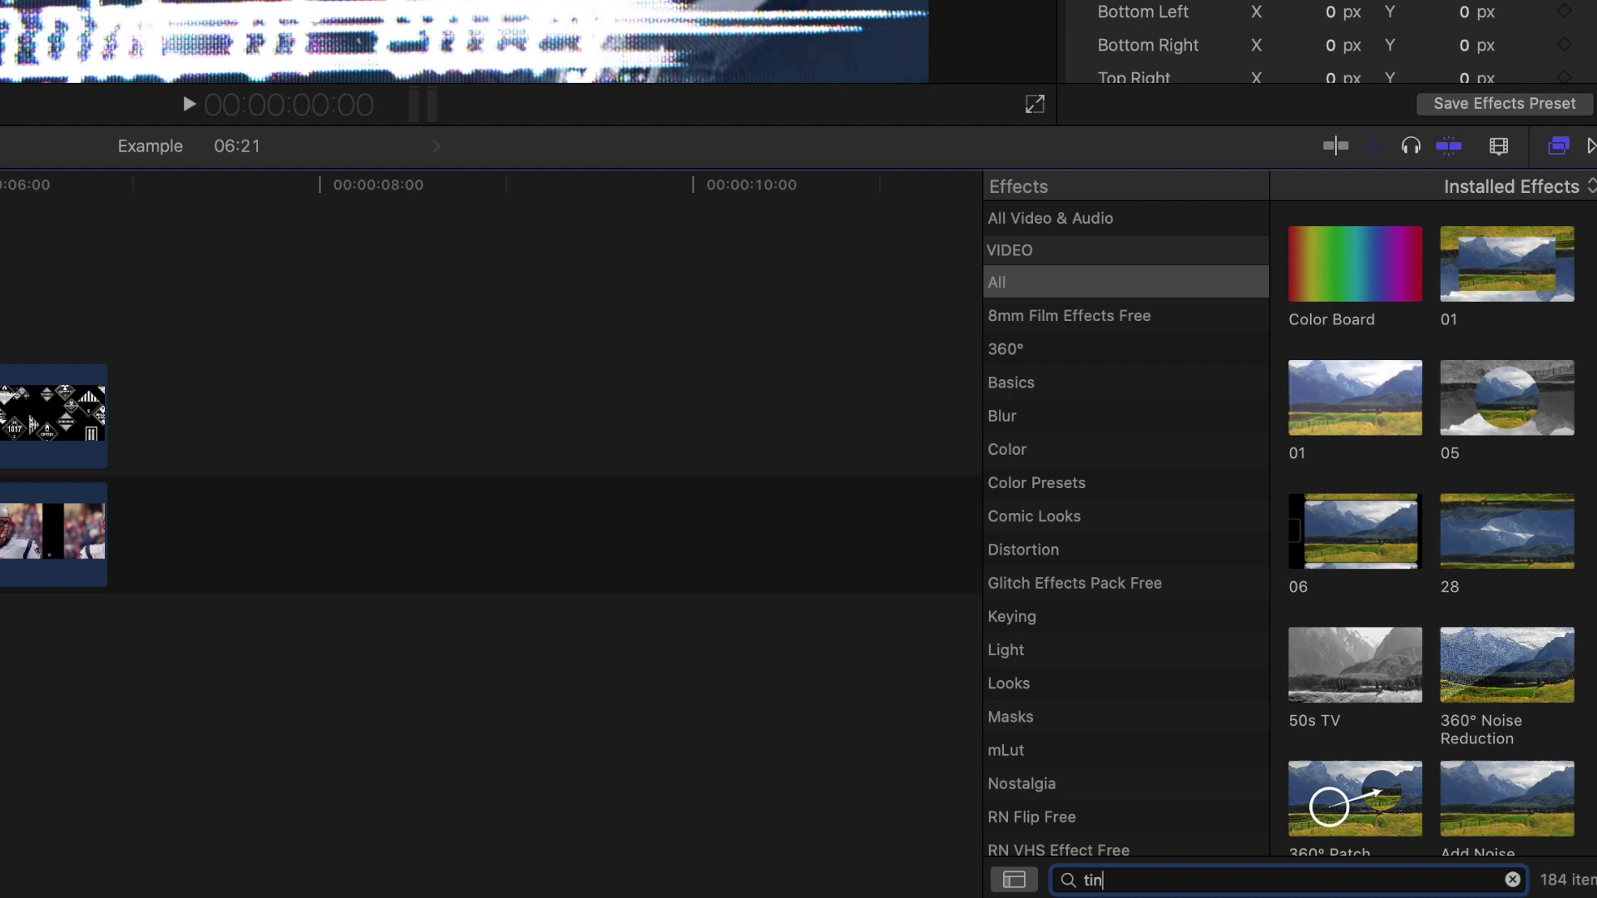
text(t)
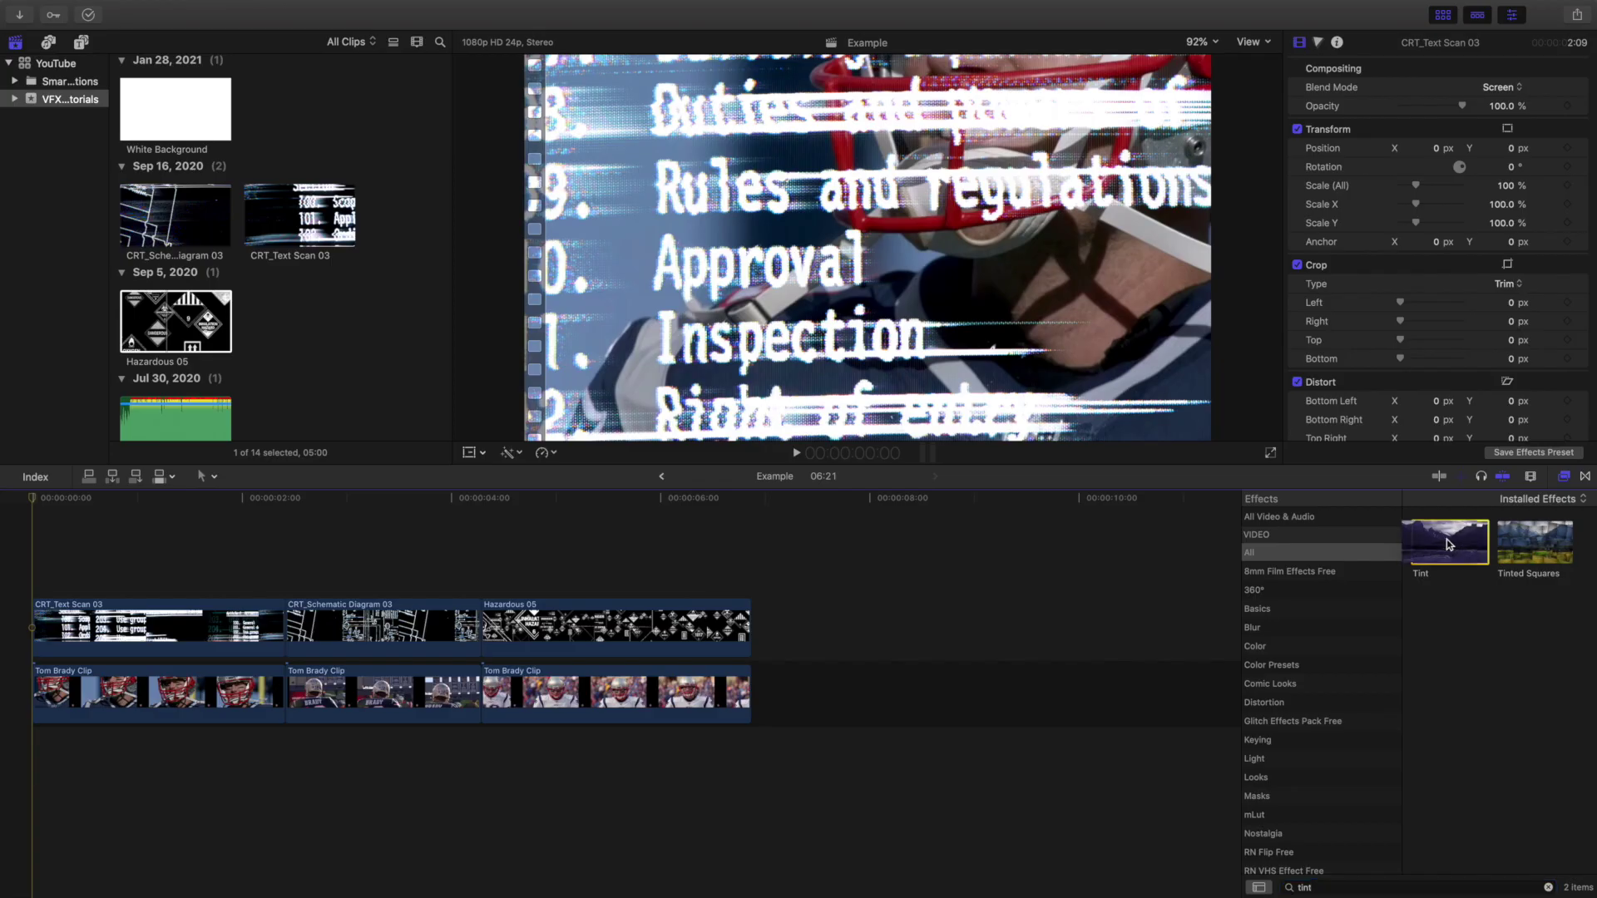
drag(1380, 270, 0, 320)
drag(337, 576, 152, 637)
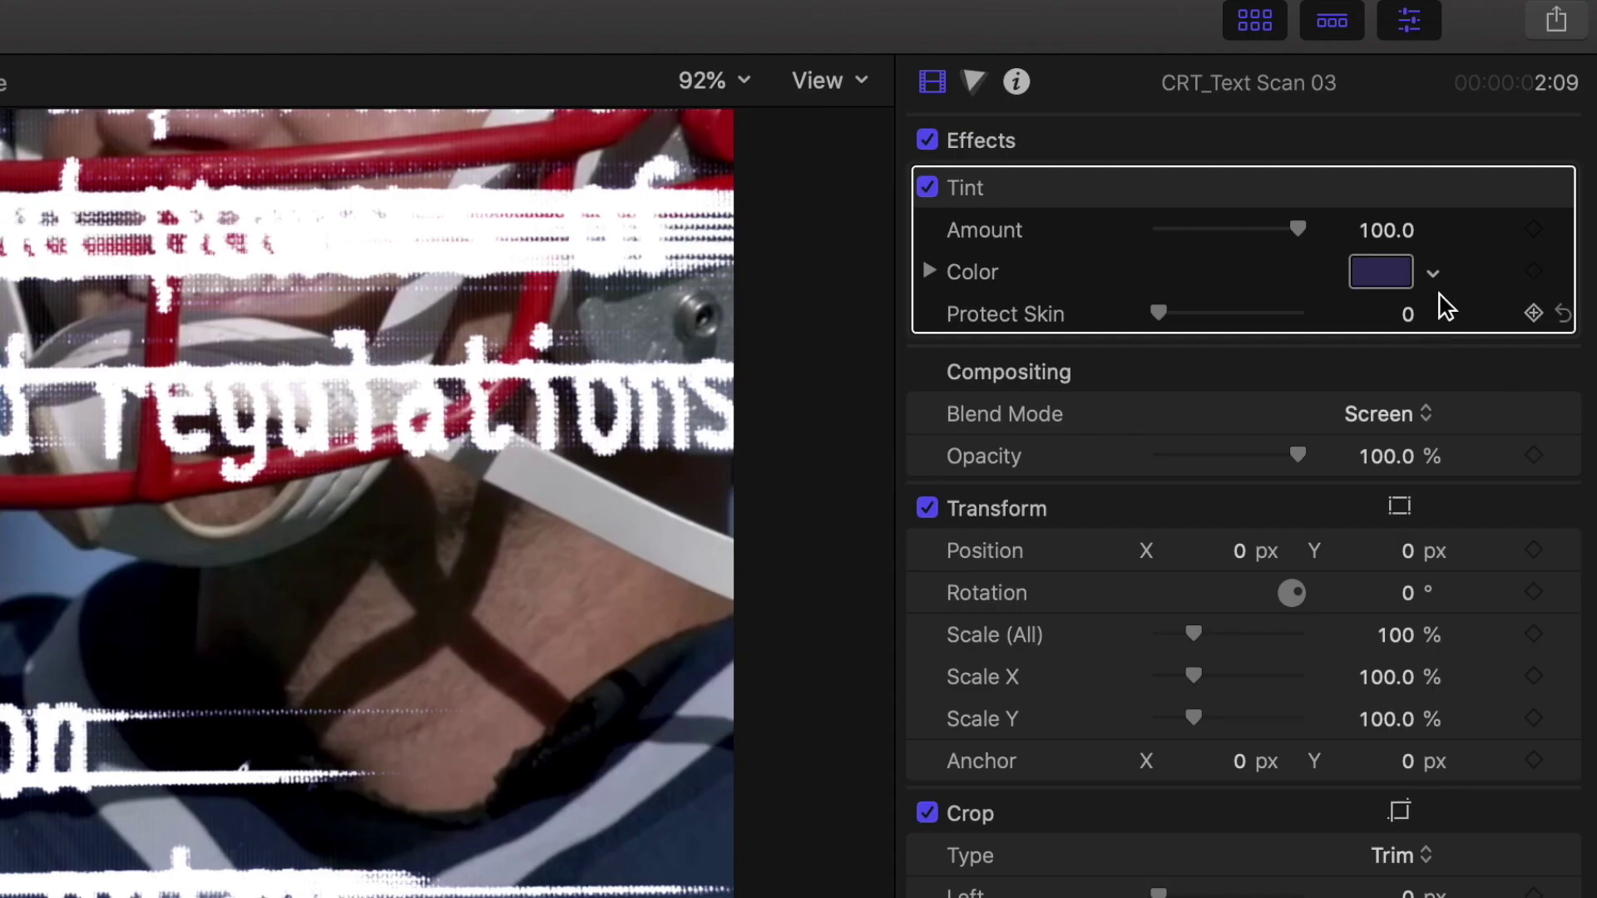
Set the Tint effect's colour to bright green
click(1524, 130)
drag(1507, 146, 1471, 161)
drag(1316, 353, 1325, 402)
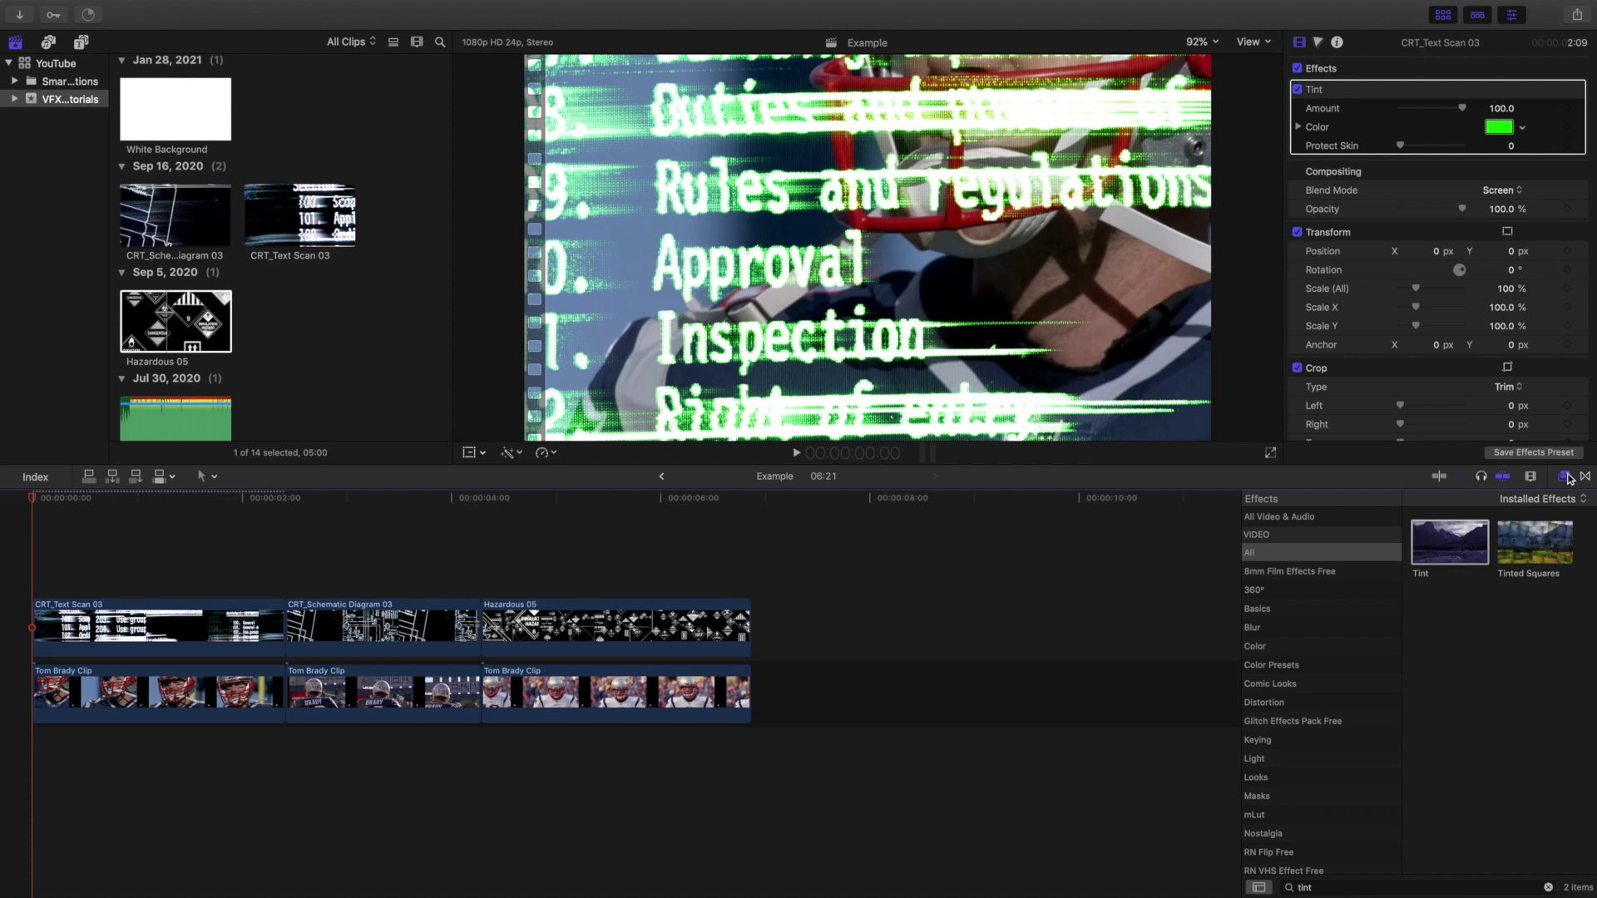
click(1567, 477)
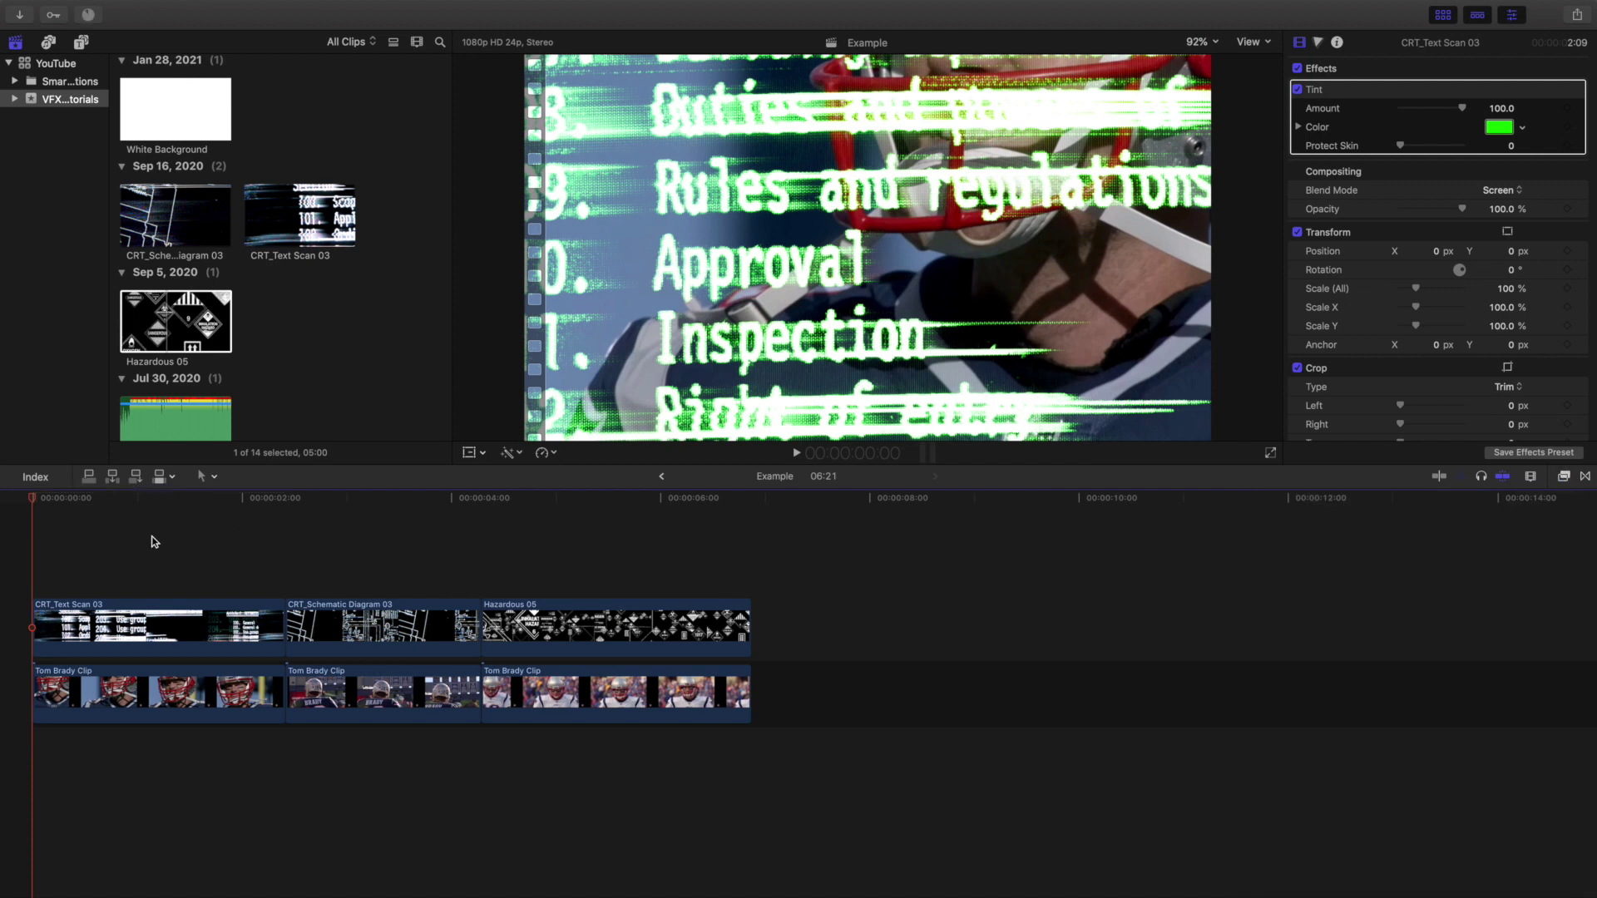
key(space)
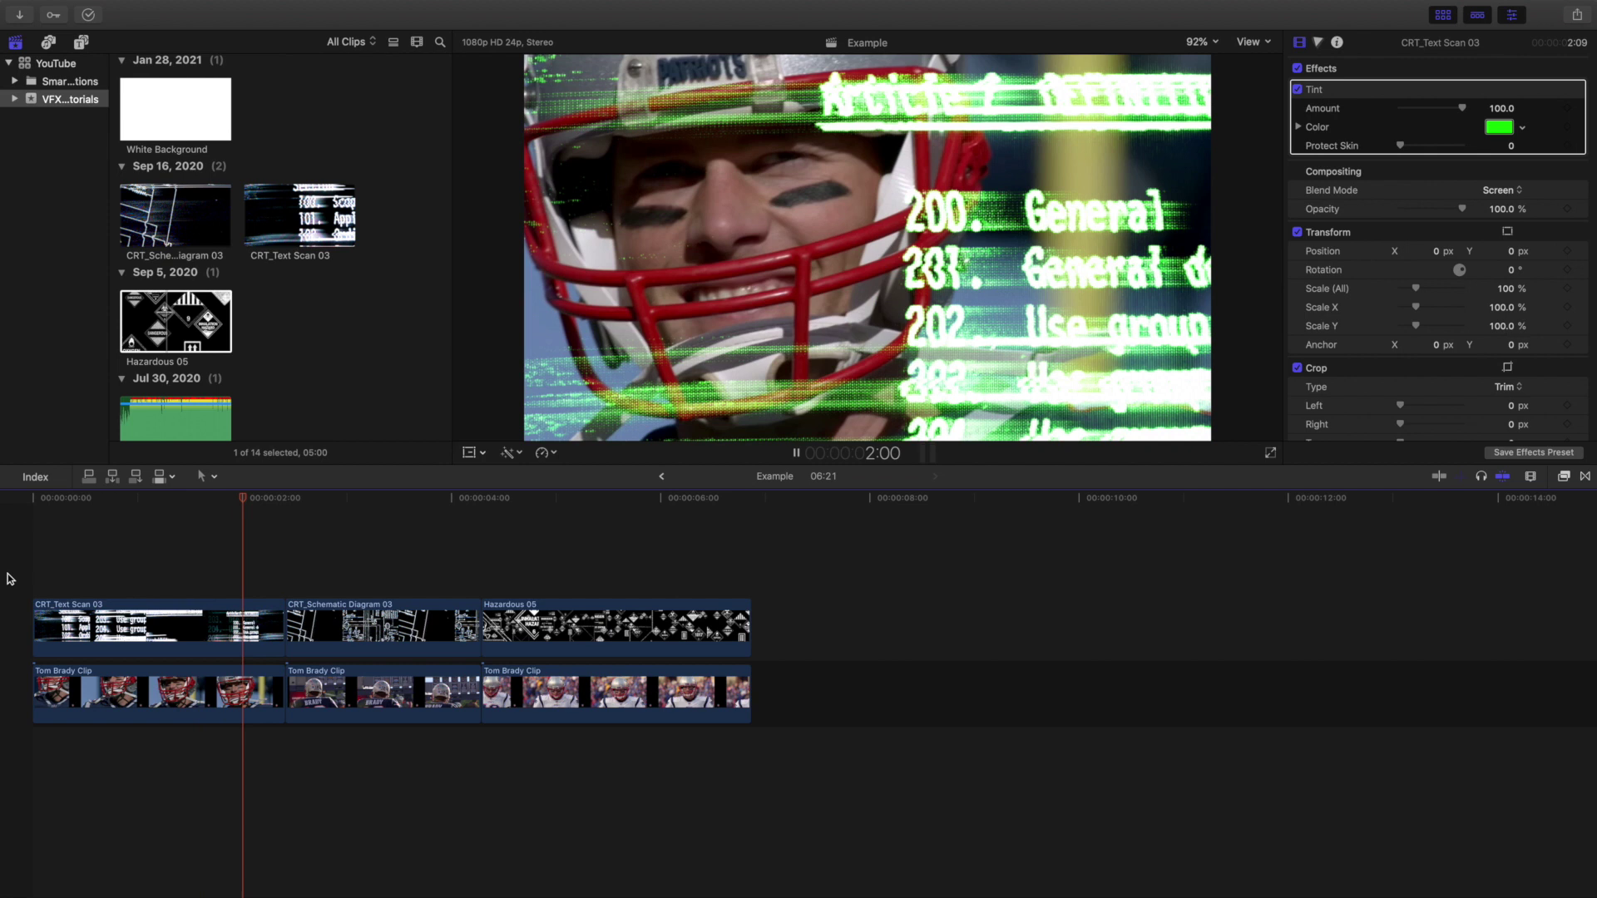
key(space)
key(Home)
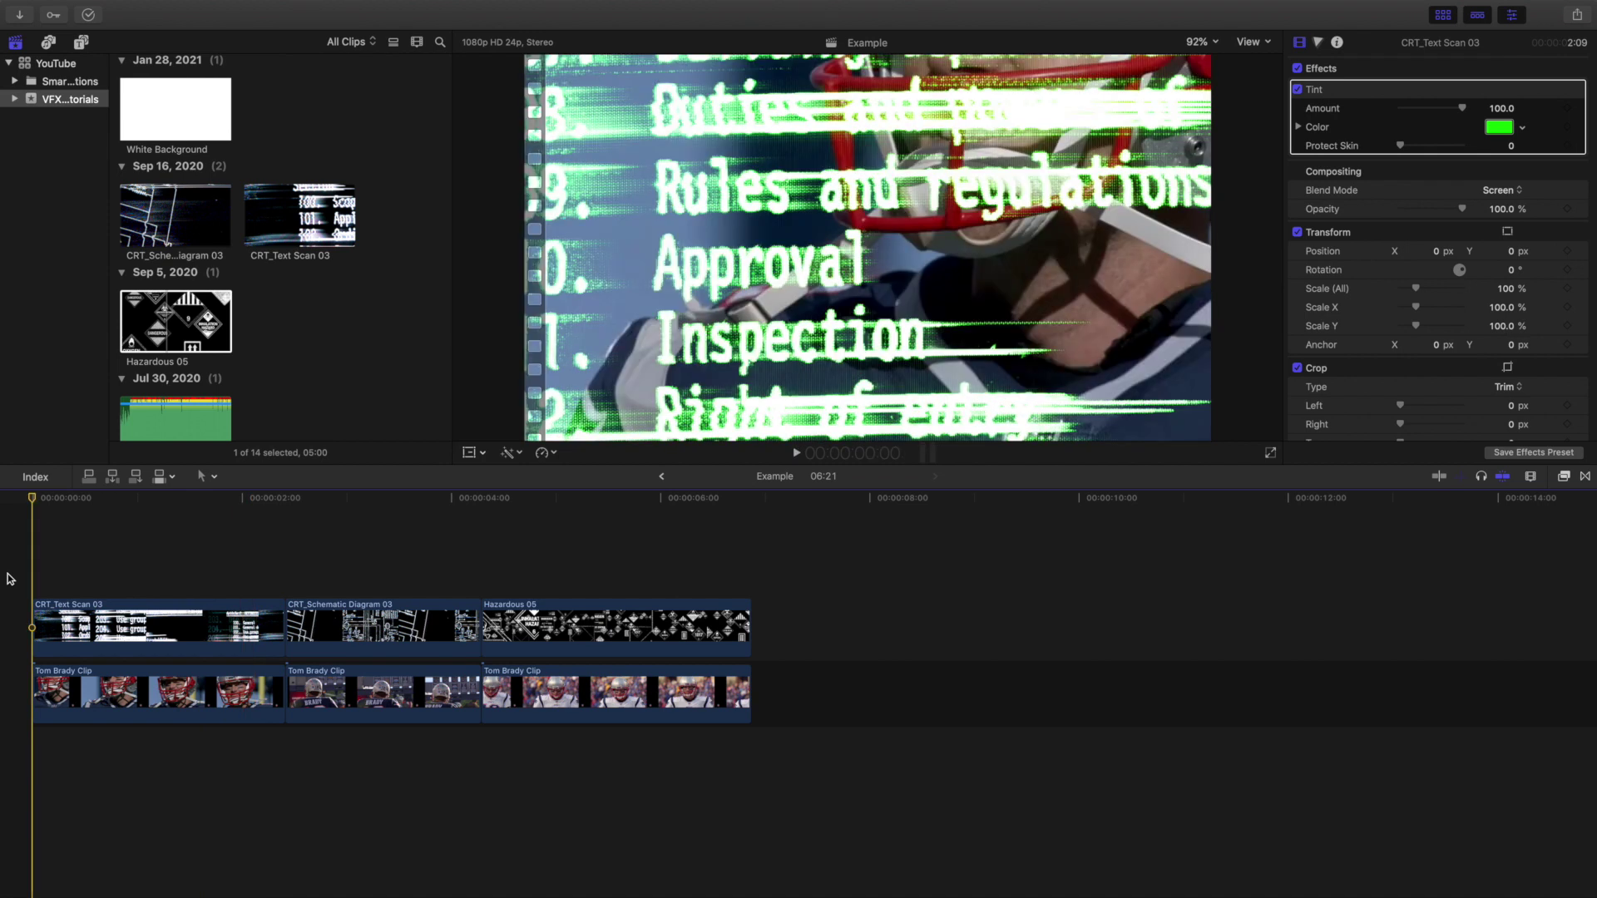
key(space)
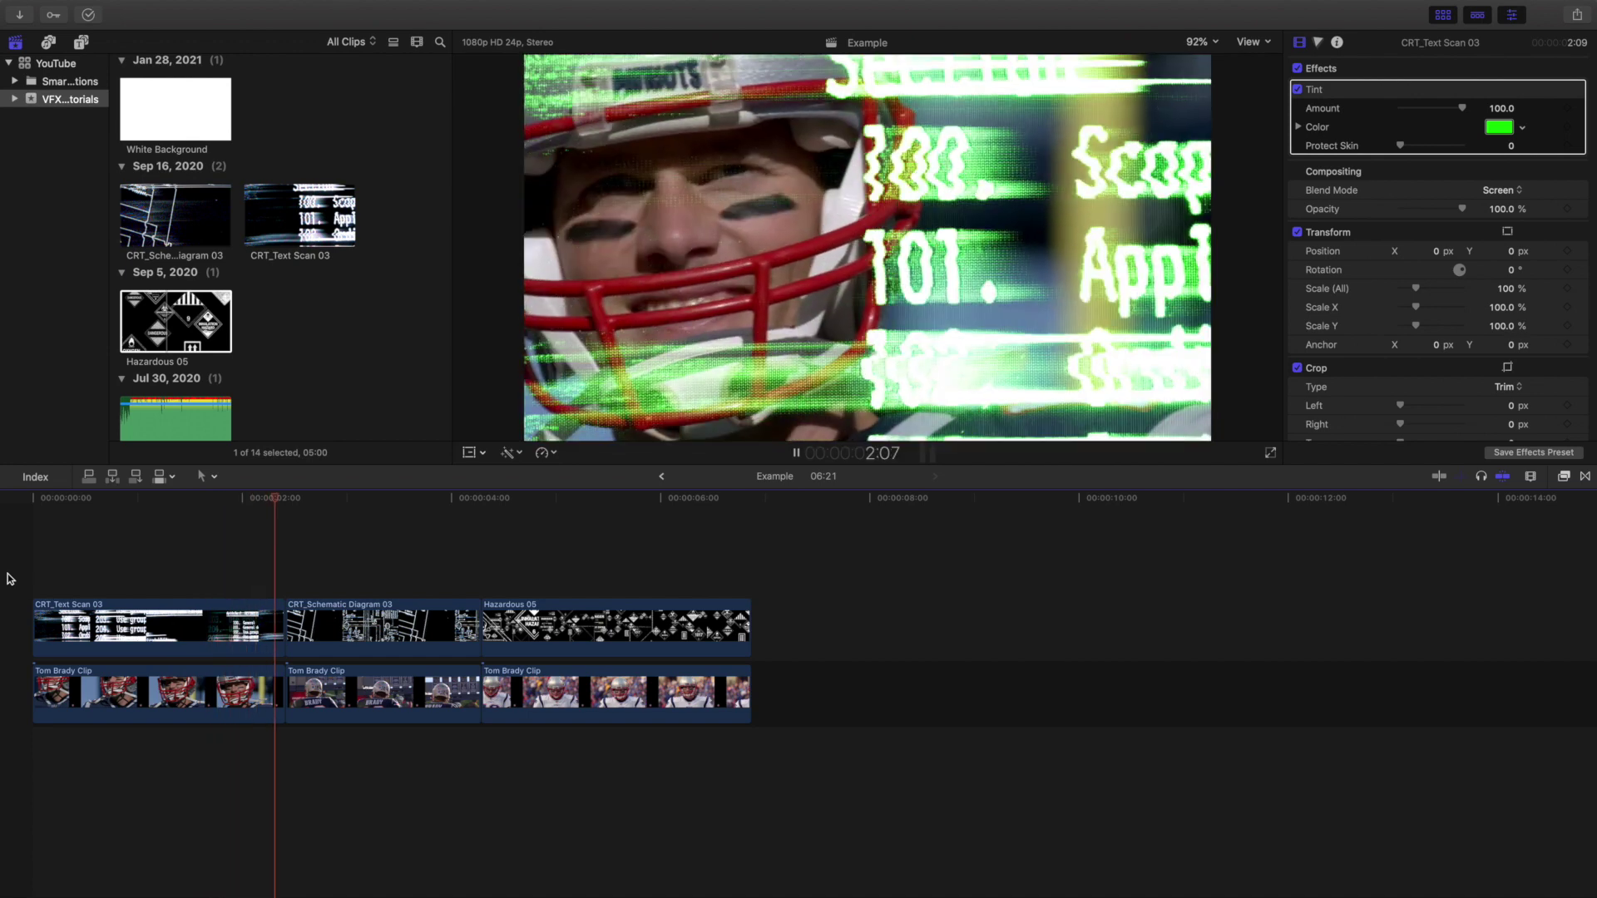
key(space)
key(Home)
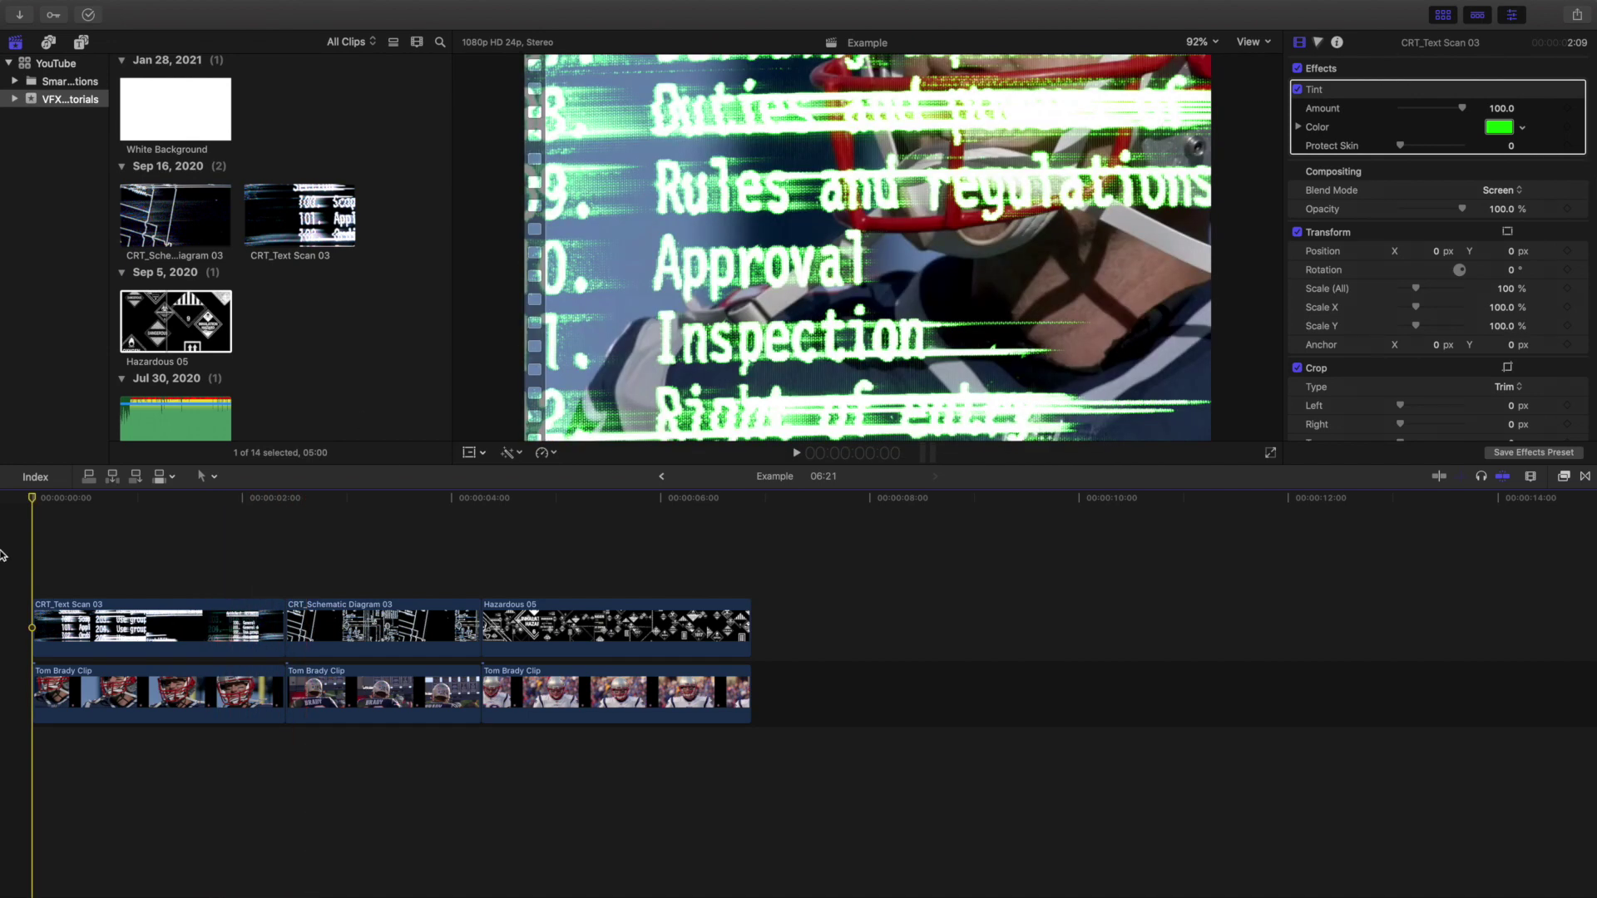
key(space)
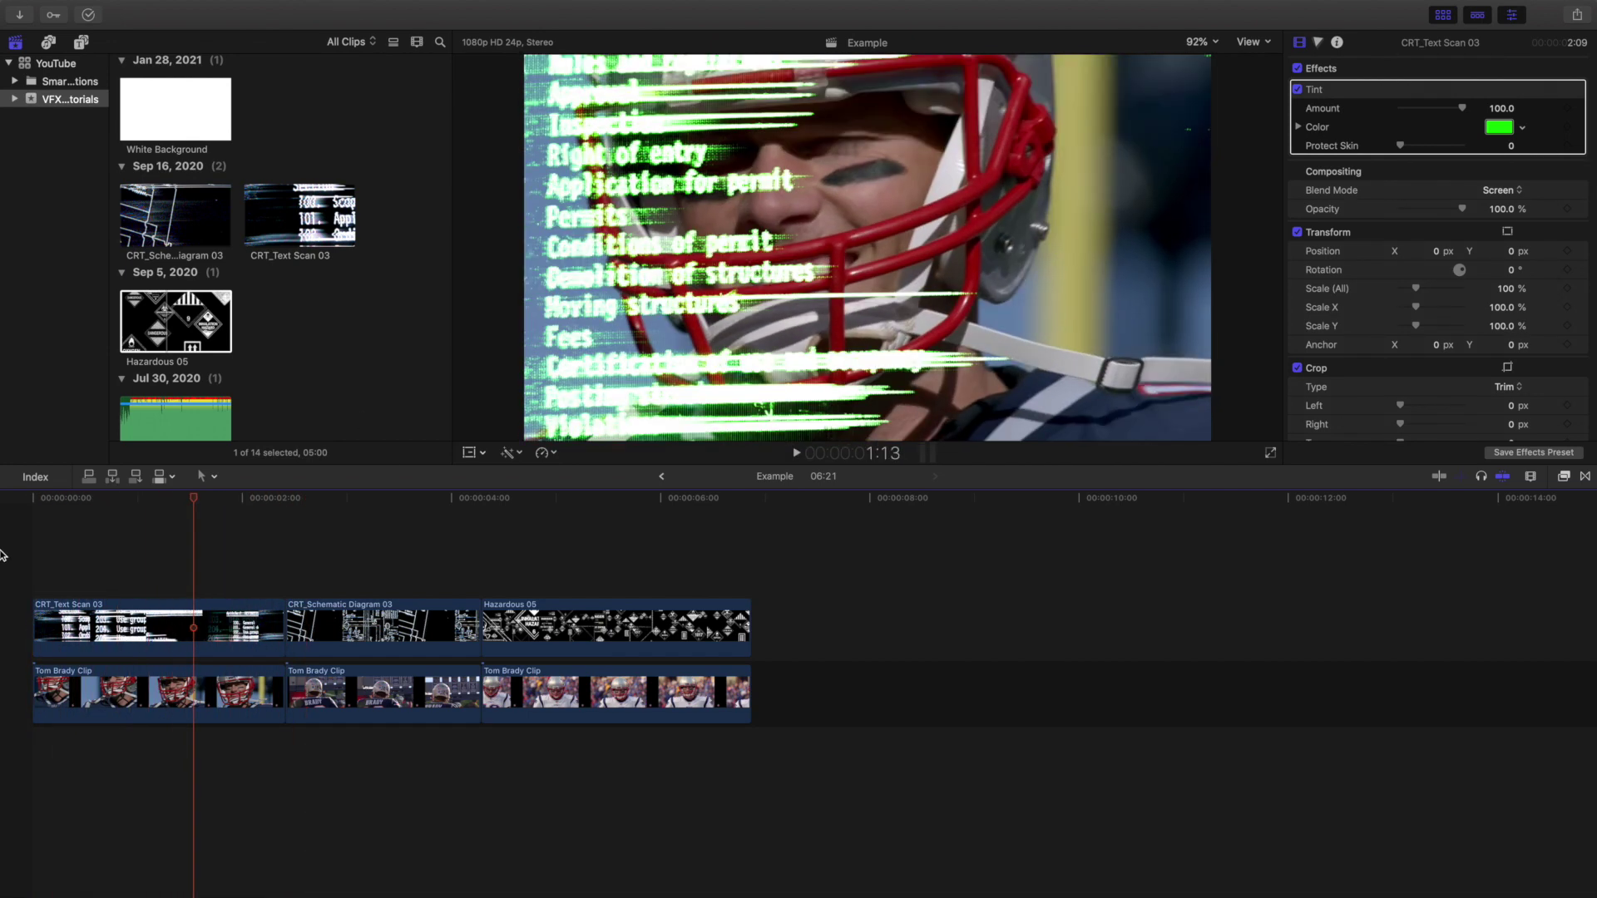
key(Home)
key(space)
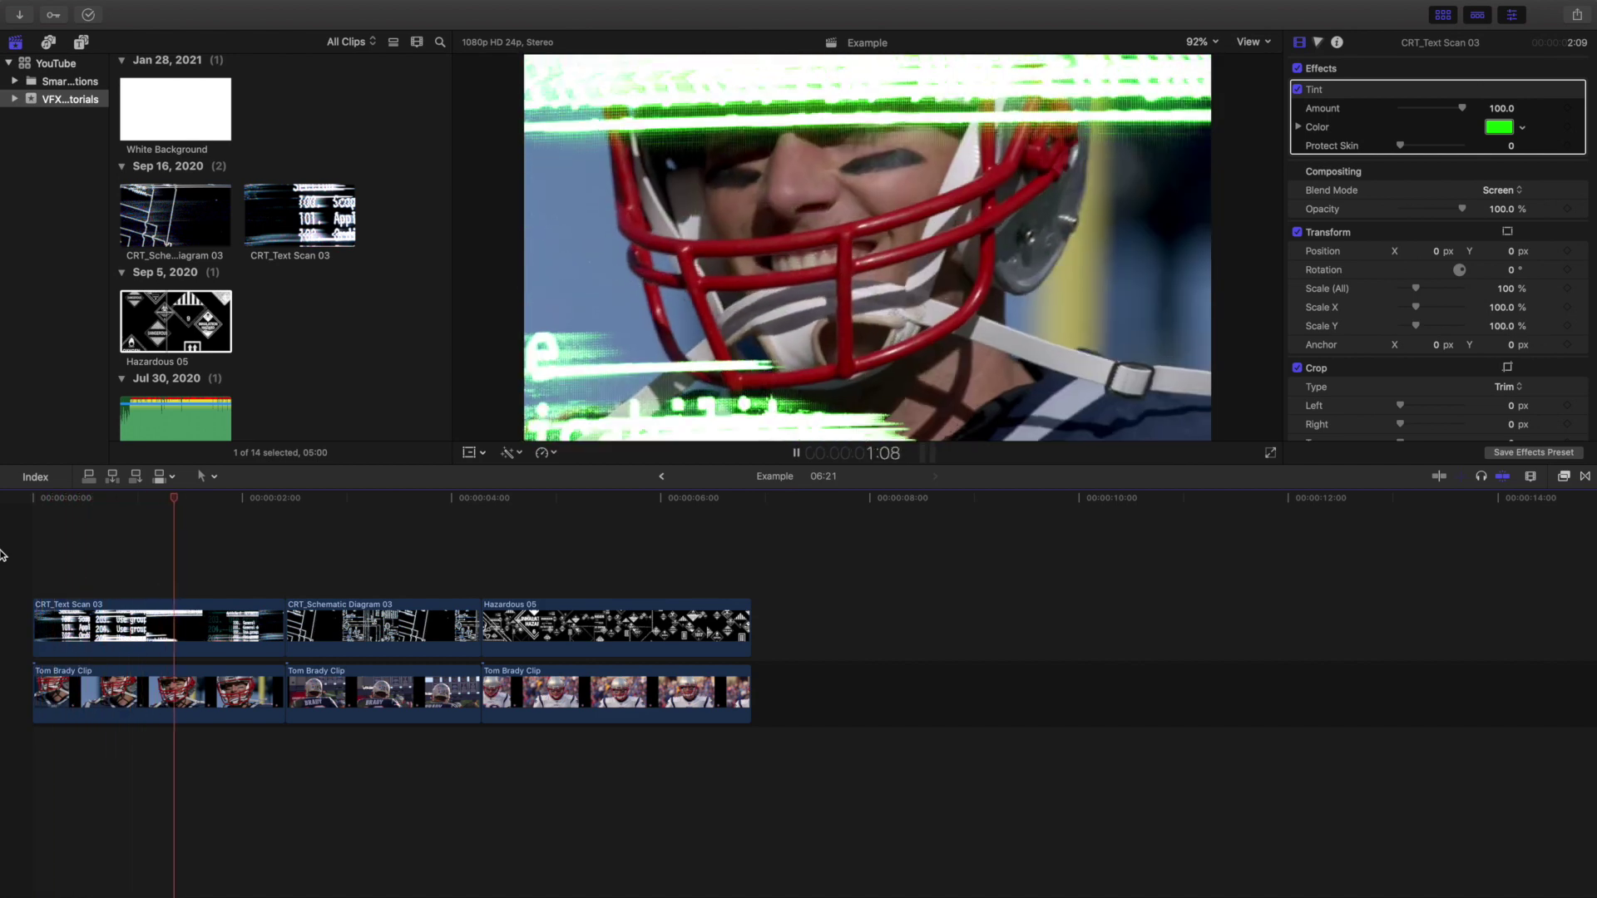
key(space)
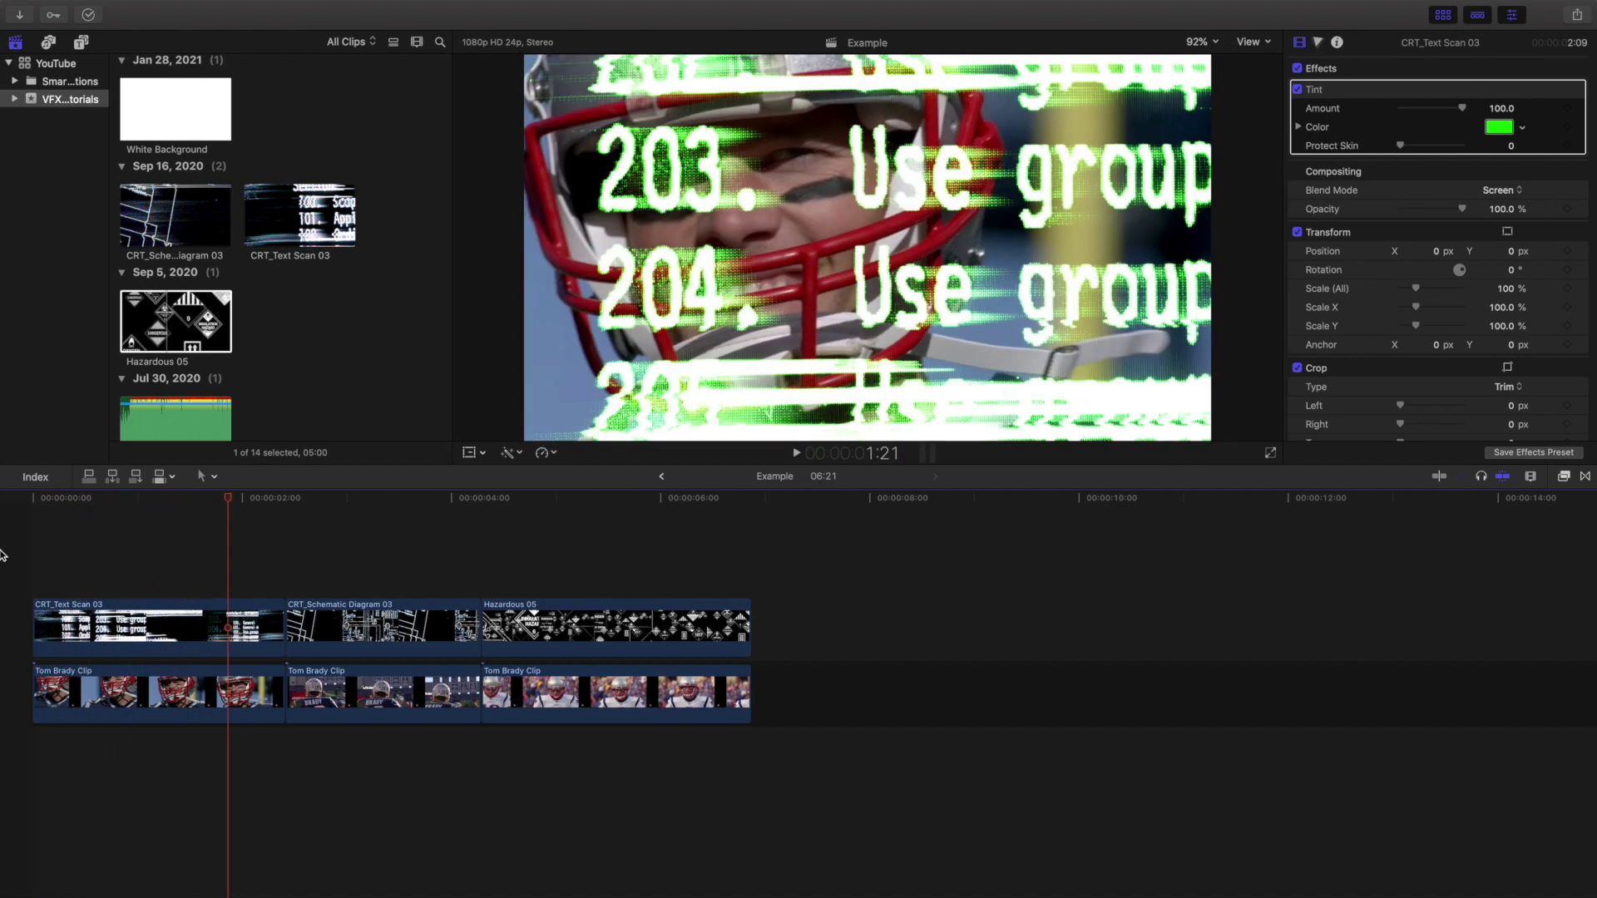
key(Home)
key(space)
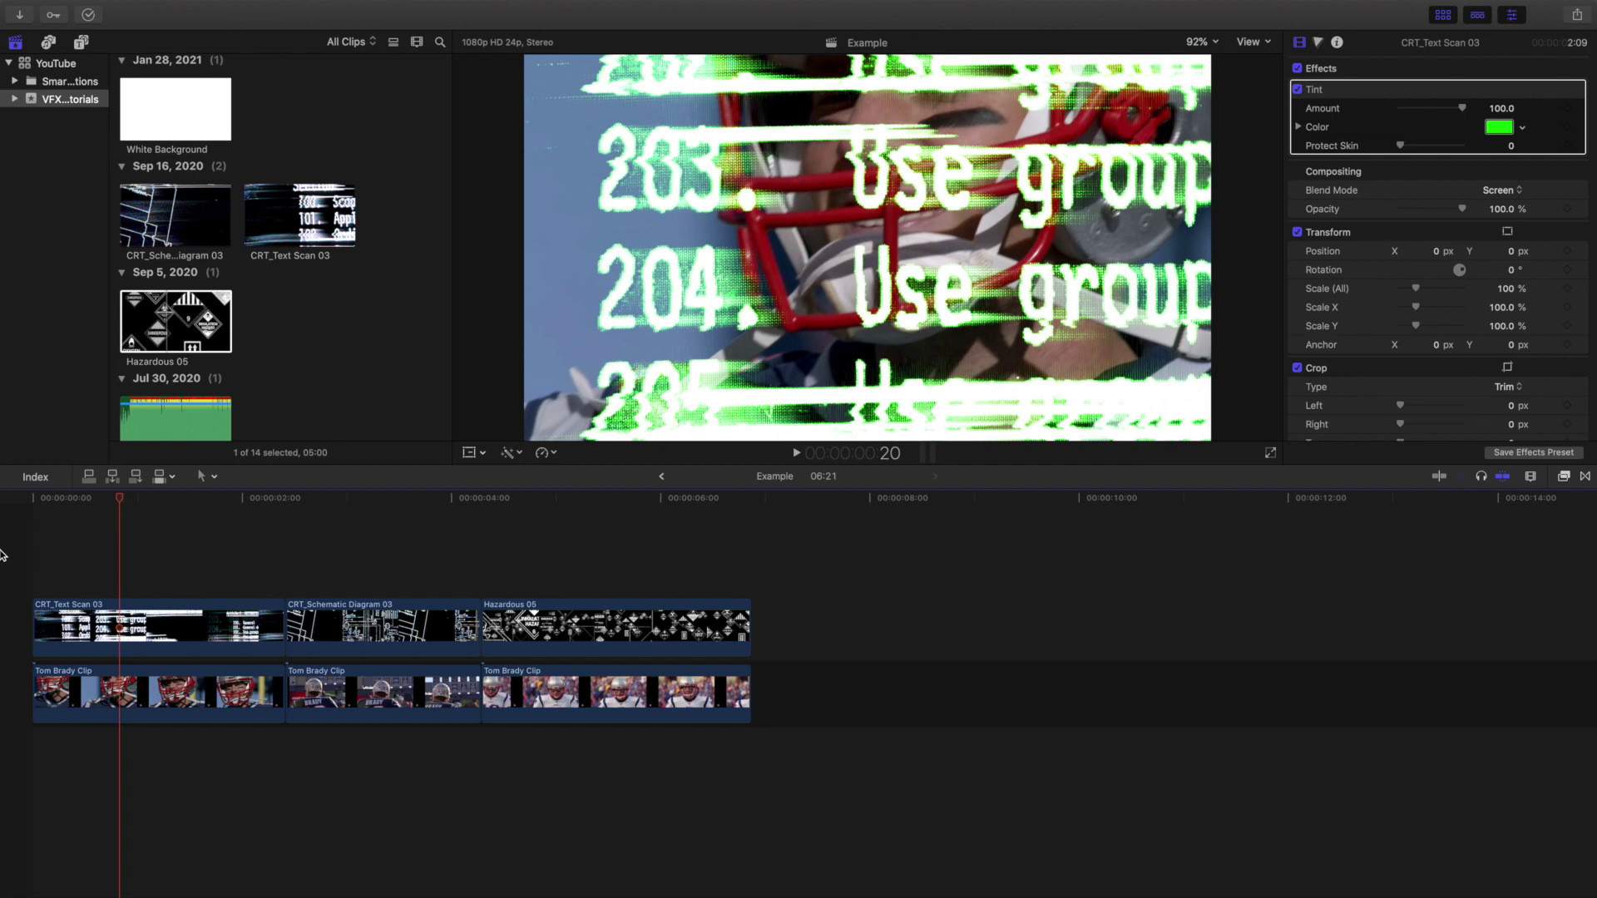
key(Home)
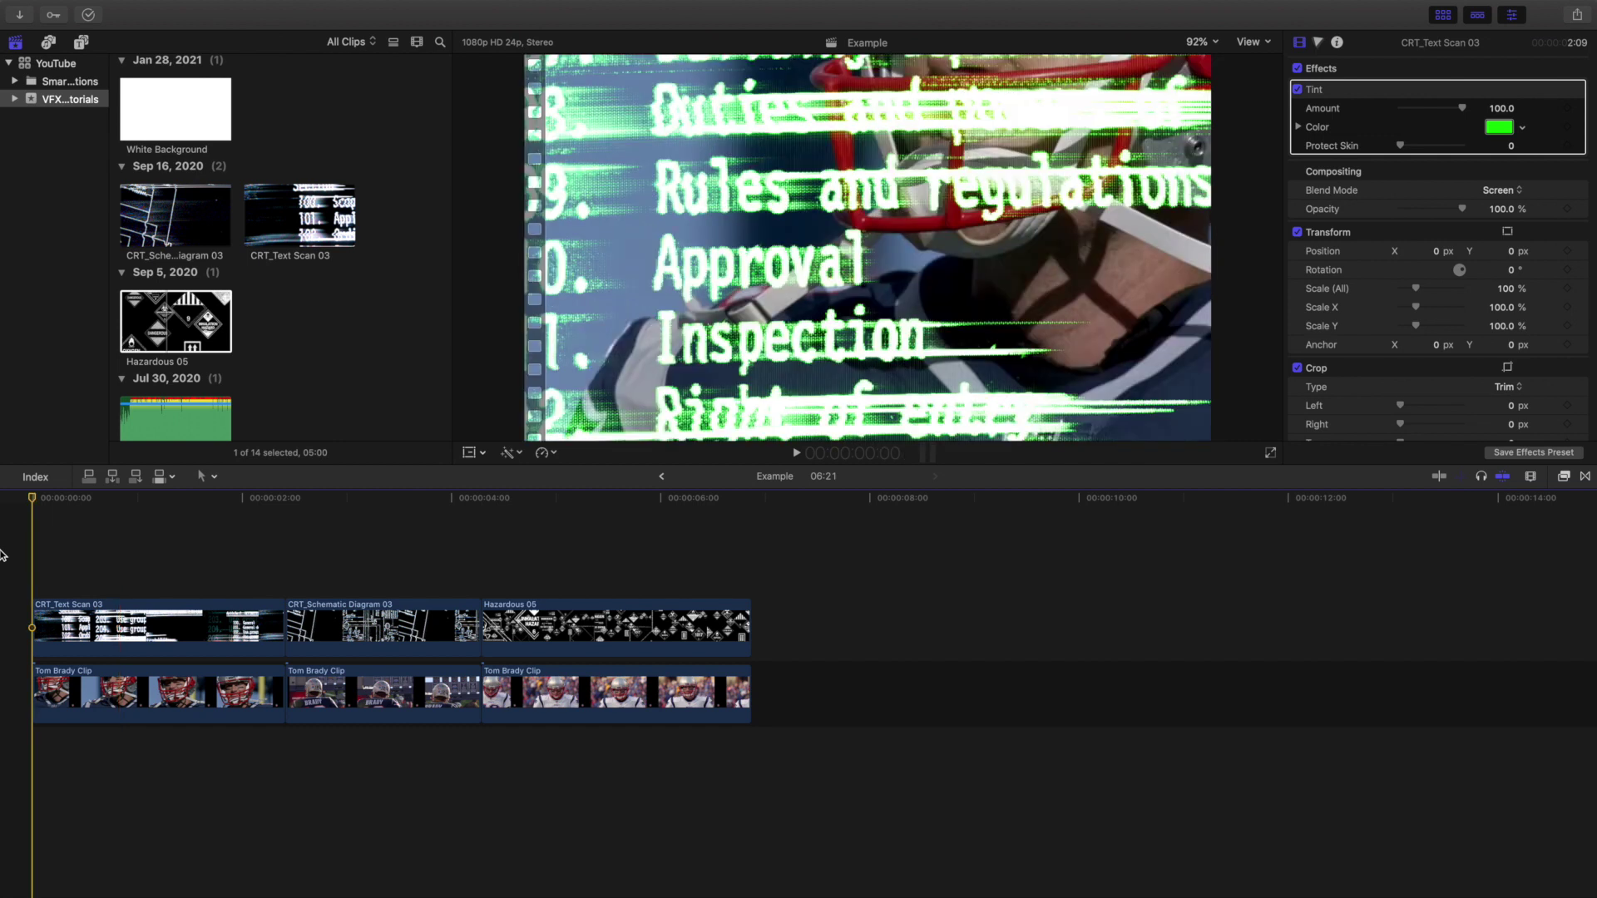
key(space)
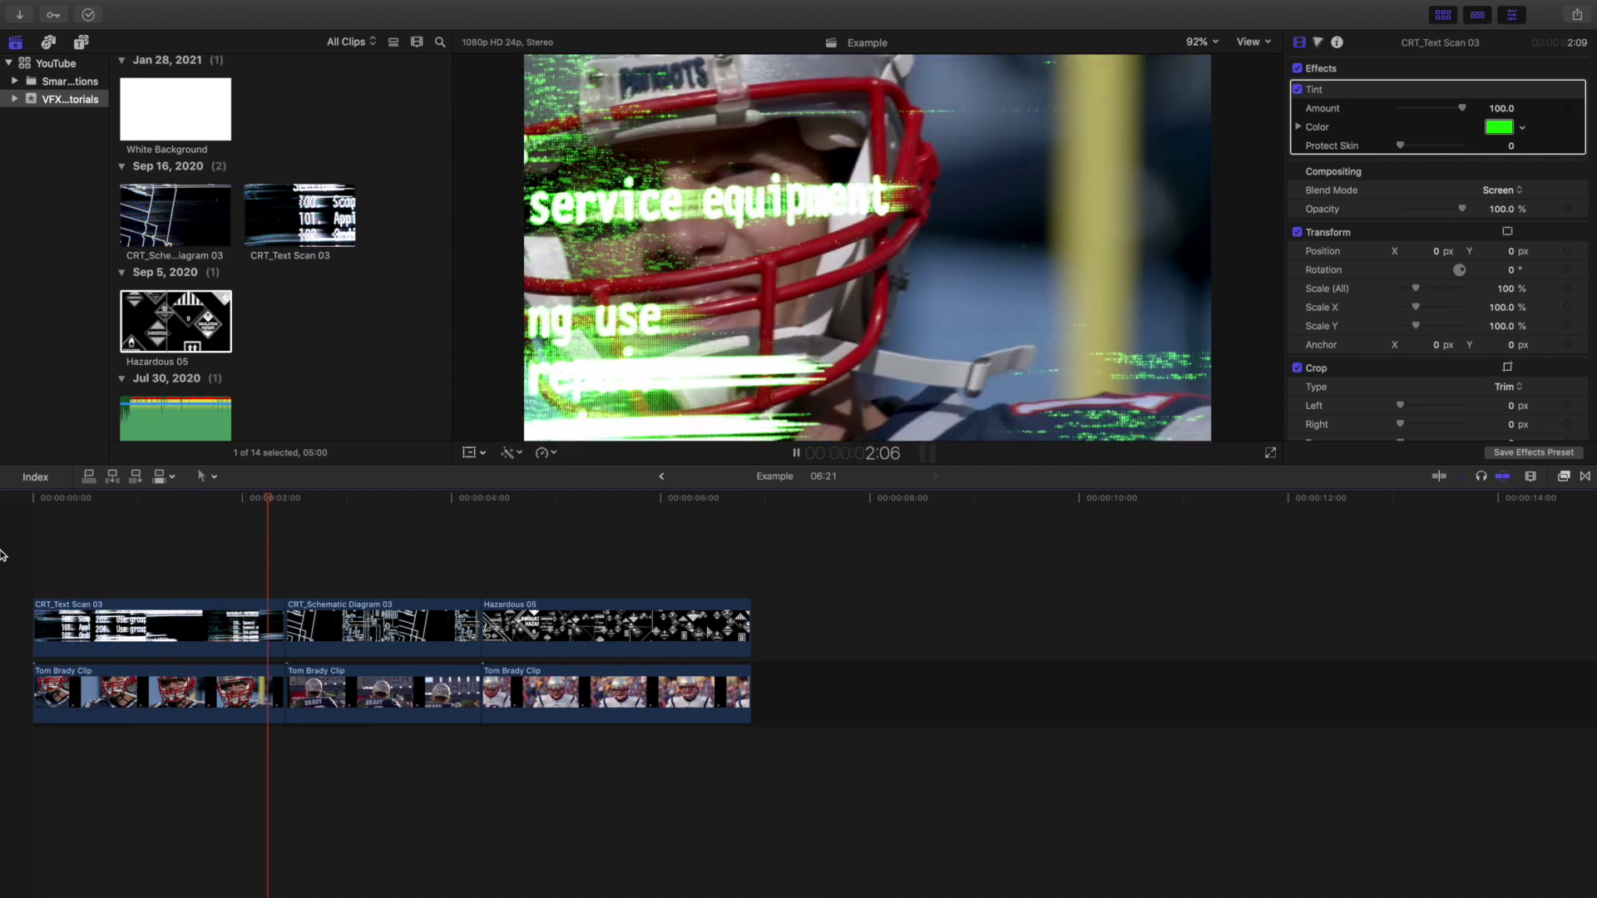
key(space)
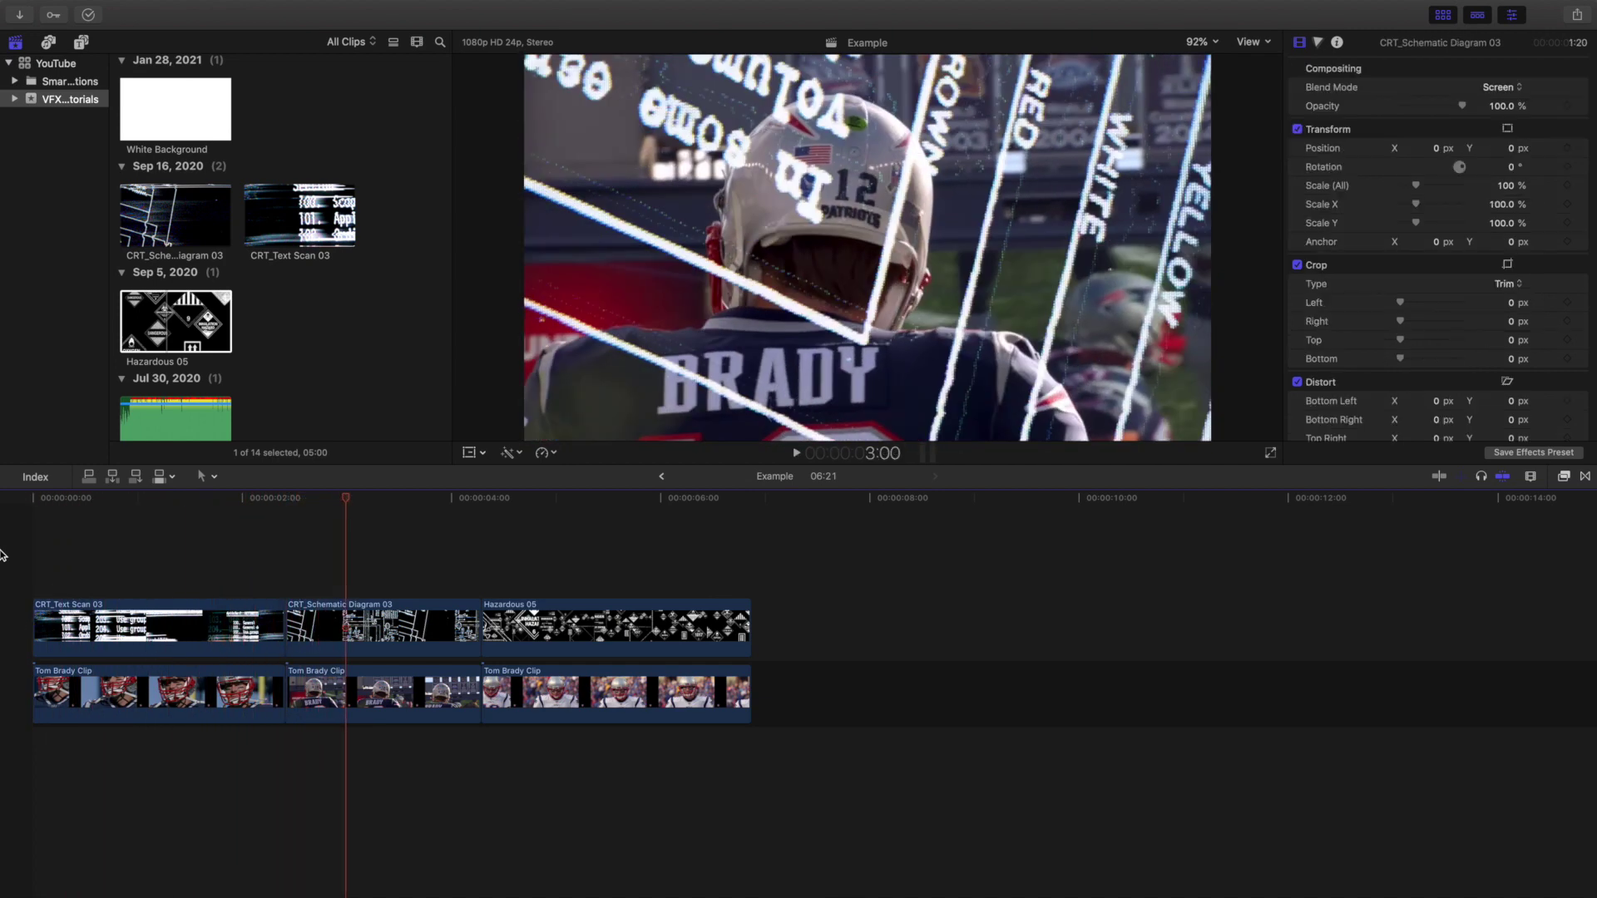